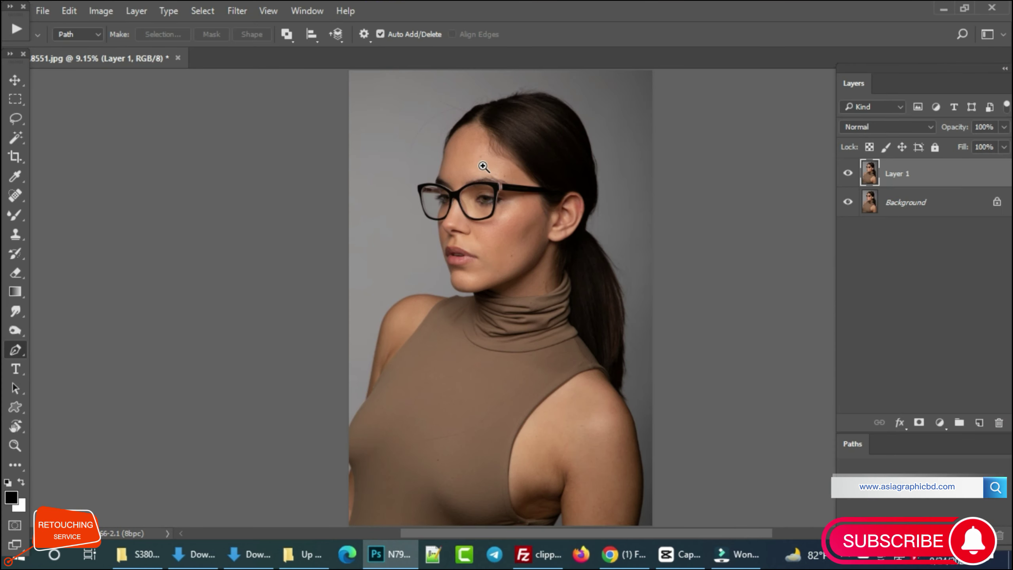
# Zoom in on the forehead and rename the copied Layer 1 to RT
pyautogui.scroll(3, 496, 186)
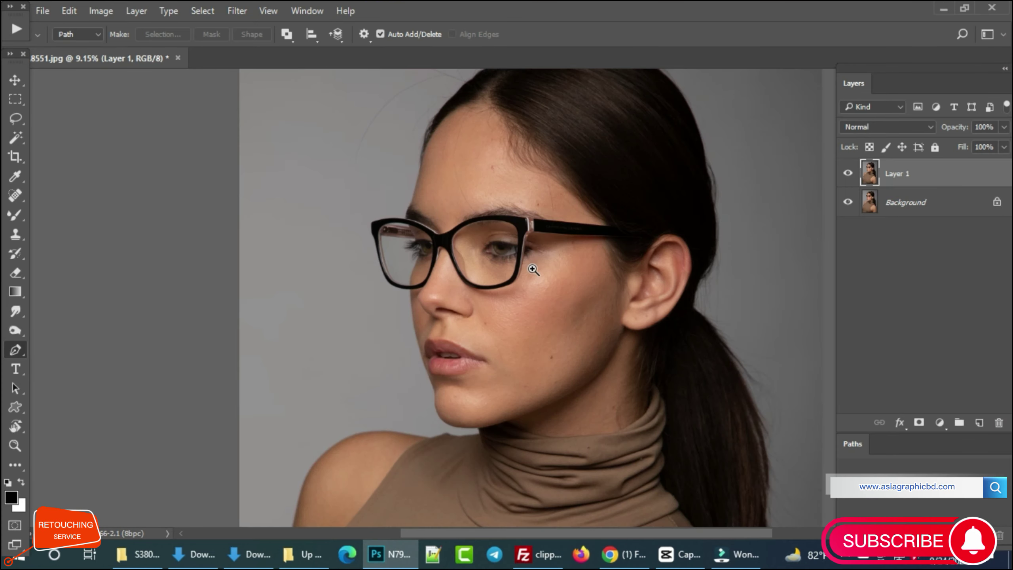
pyautogui.scroll(3, 531, 267)
pyautogui.scroll(2, 554, 335)
pyautogui.moveTo(526, 208); pyautogui.dragTo(483, 257)
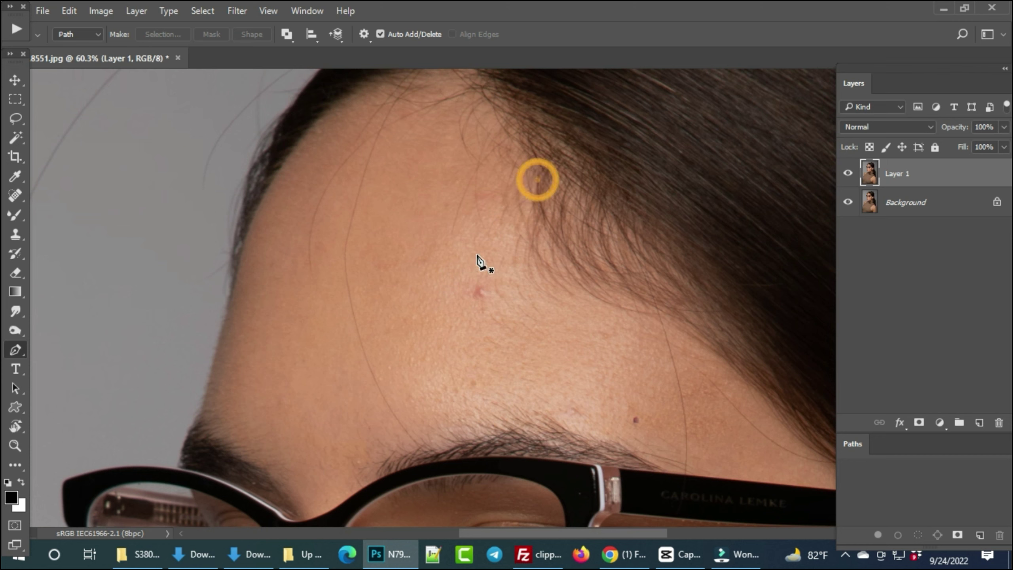
pyautogui.doubleClick(899, 174)
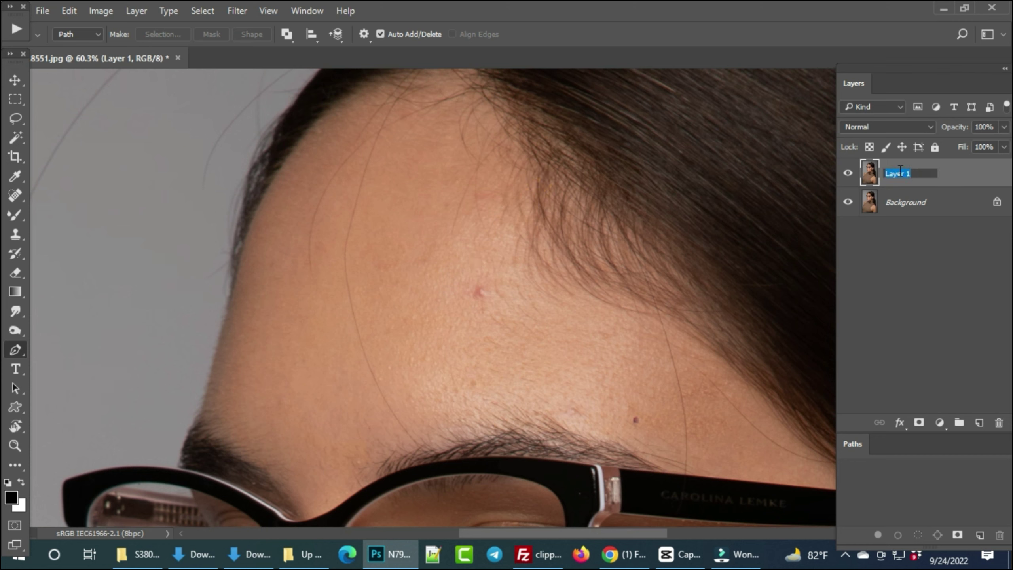
pyautogui.write('RT')
pyautogui.click(921, 225)
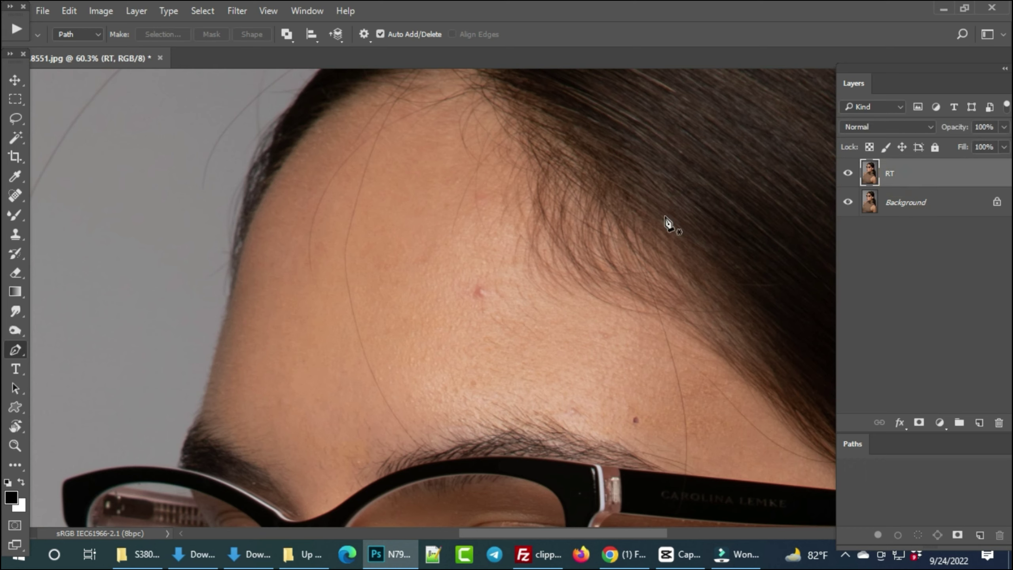
pyautogui.click(16, 195)
# Set up the Spot Healing Brush with 100% hardness
pyautogui.rightClick(16, 195)
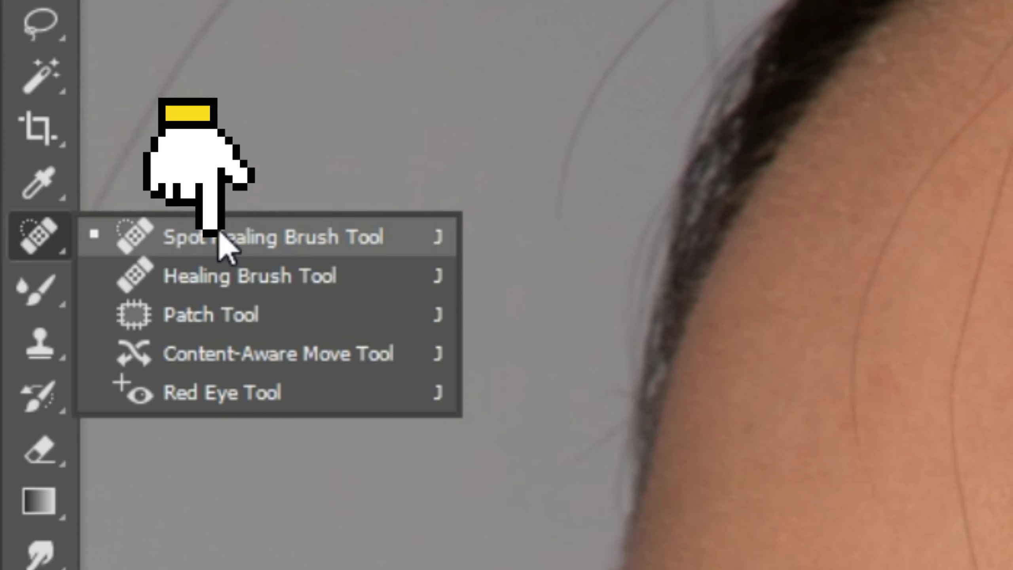
pyautogui.click(220, 235)
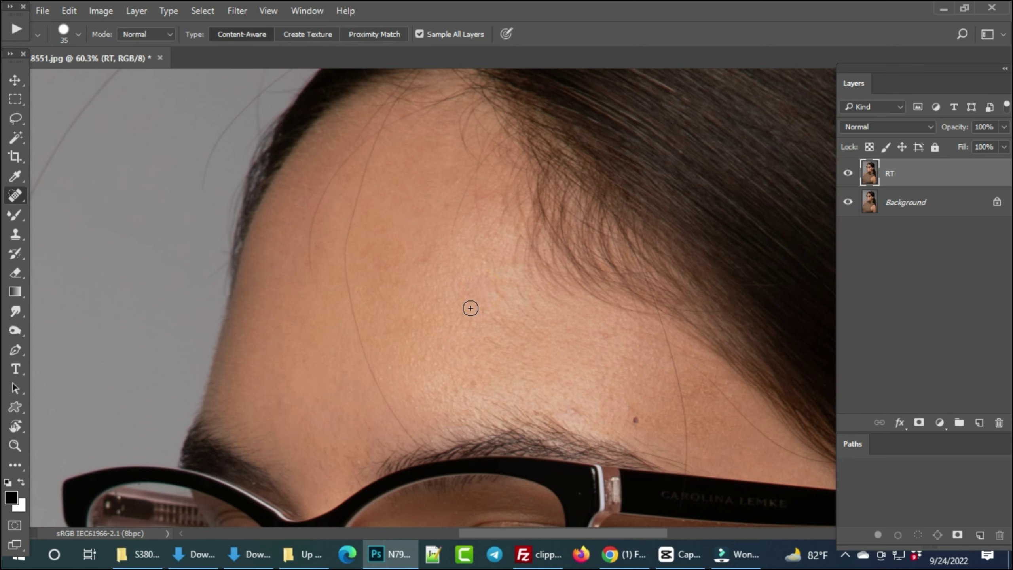
pyautogui.scroll(2, 479, 291)
pyautogui.rightClick(439, 265)
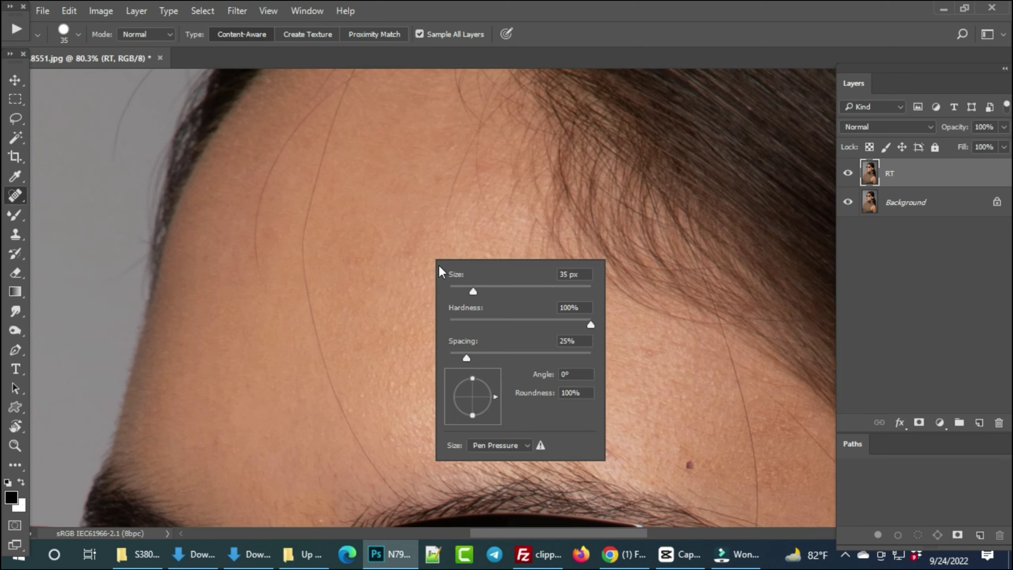
pyautogui.click(543, 318)
pyautogui.click(389, 237)
# Heal blemishes on the forehead, near the hairline and above the eyebrow
pyautogui.click(422, 234)
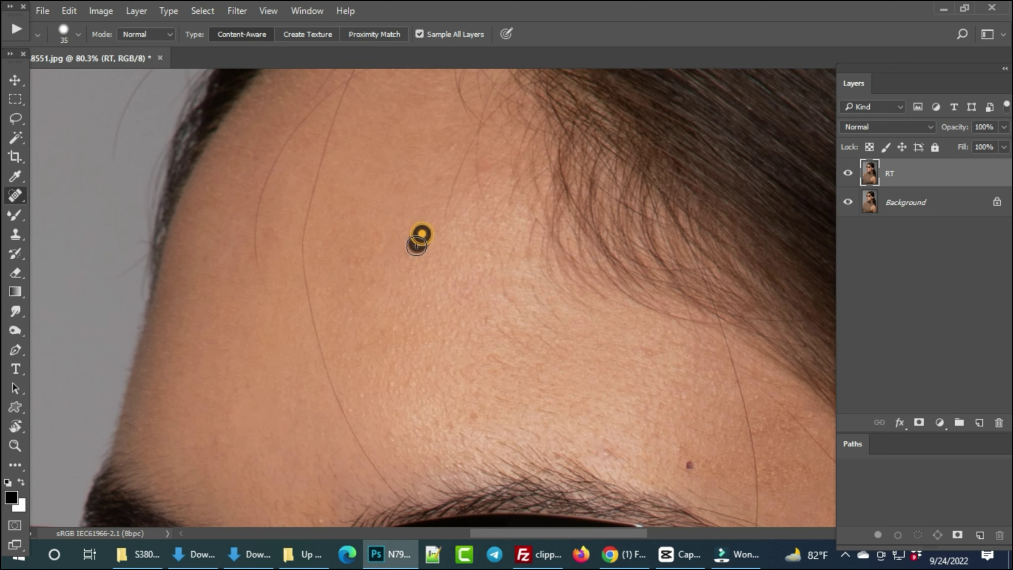
pyautogui.click(411, 250)
pyautogui.click(449, 154)
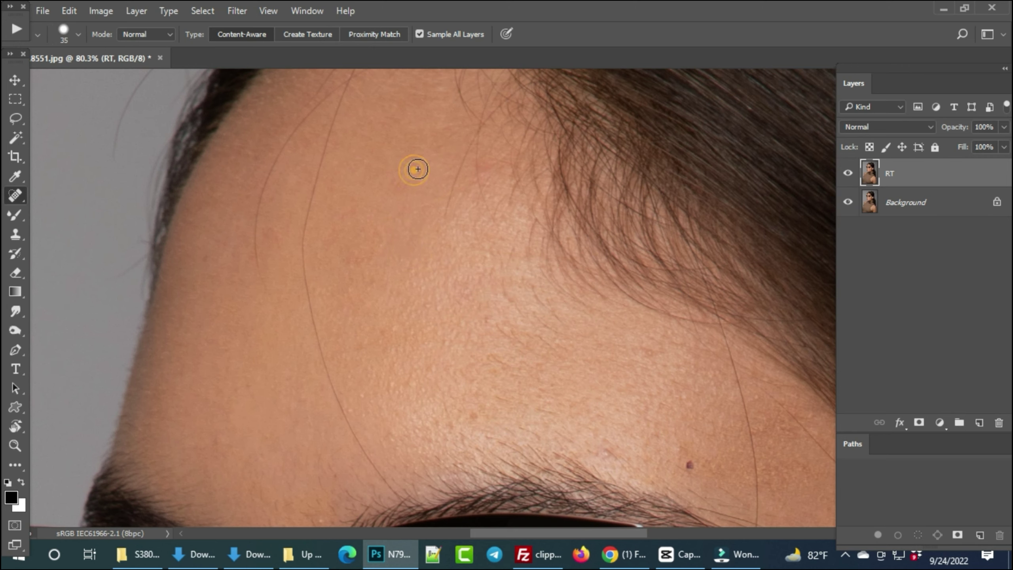
pyautogui.scroll(-3, 452, 245)
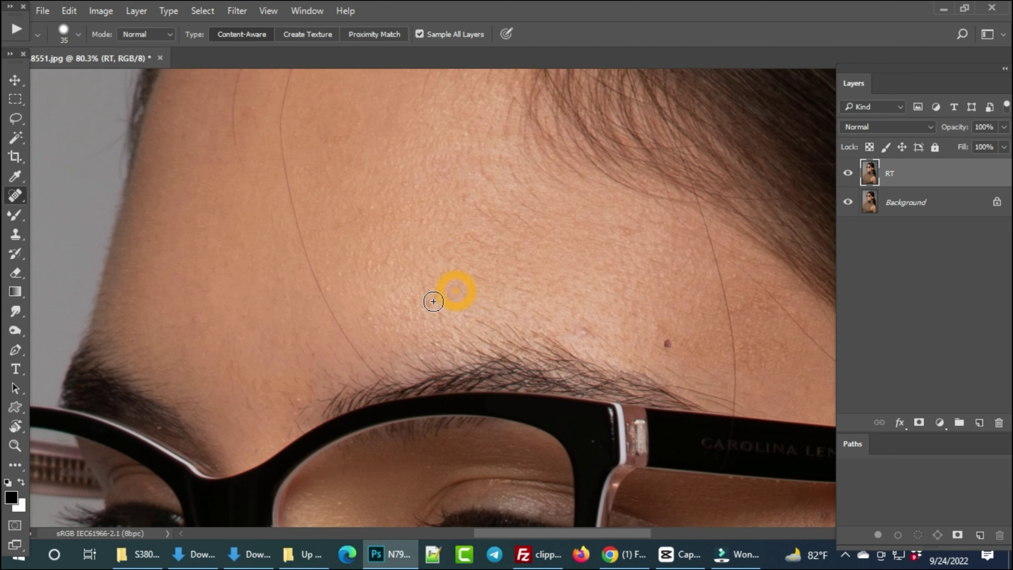
pyautogui.click(418, 303)
pyautogui.moveTo(542, 300)
pyautogui.mouseDown()
pyautogui.moveTo(470, 280)
pyautogui.moveTo(455, 297)
pyautogui.moveTo(331, 229)
pyautogui.mouseUp()
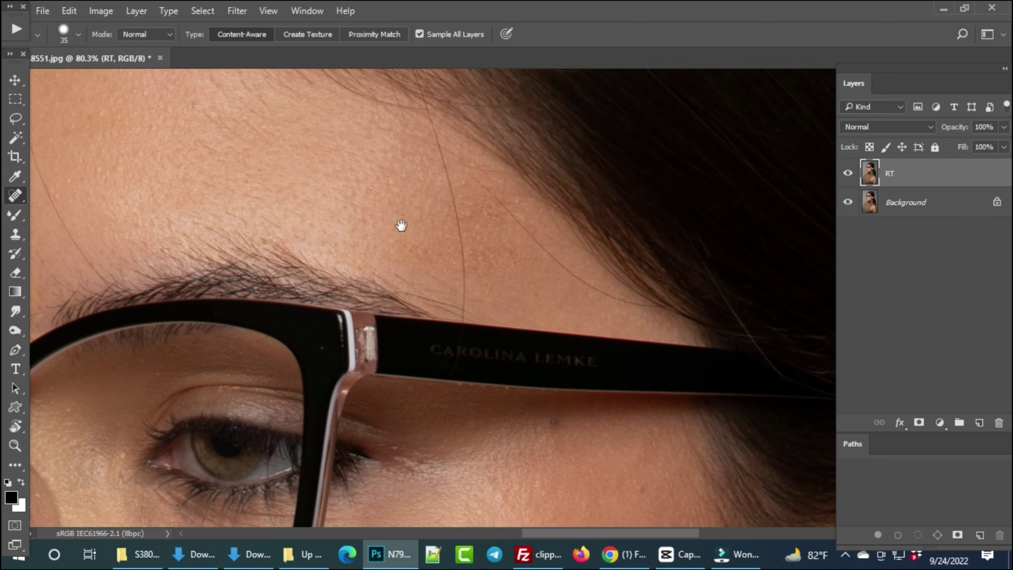
# Heal the skin beside the glasses frame and a blemish on the brow
pyautogui.scroll(3, 400, 225)
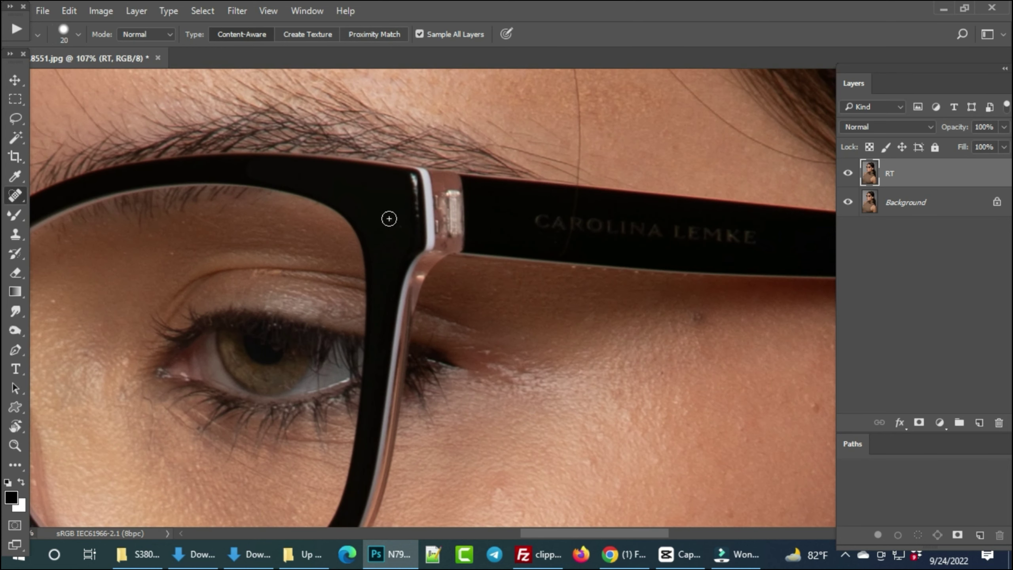
pyautogui.scroll(3, 389, 219)
pyautogui.moveTo(398, 227)
pyautogui.mouseDown()
pyautogui.moveTo(424, 218)
pyautogui.moveTo(424, 175)
pyautogui.moveTo(407, 158)
pyautogui.mouseUp()
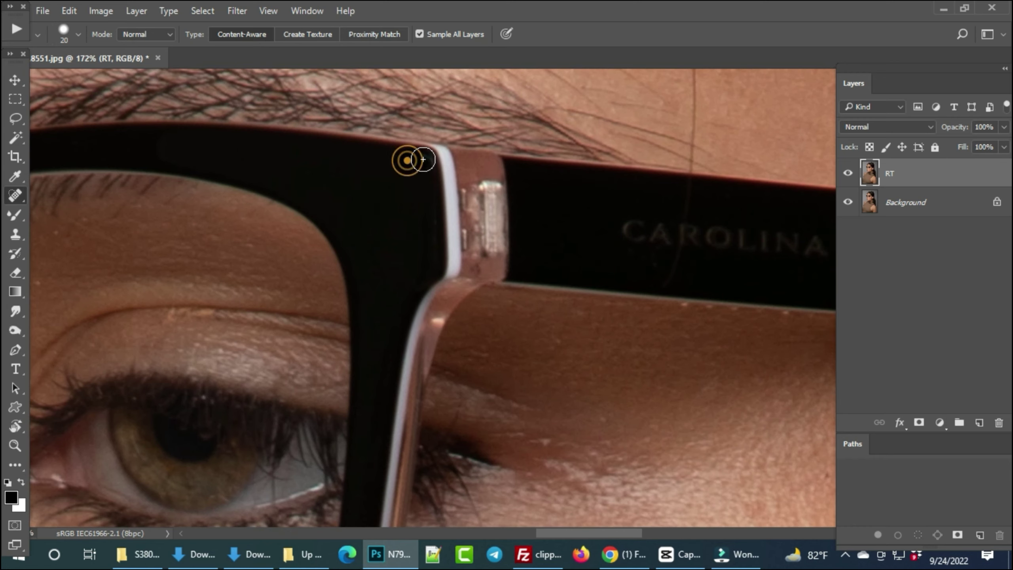
pyautogui.click(407, 186)
pyautogui.moveTo(362, 225); pyautogui.dragTo(574, 166)
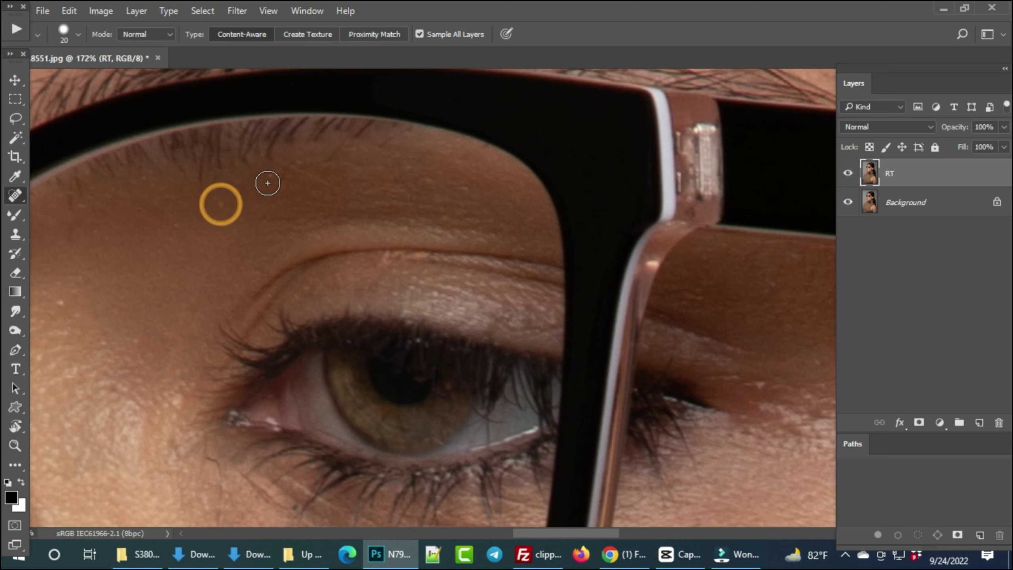
pyautogui.moveTo(290, 172); pyautogui.dragTo(334, 188)
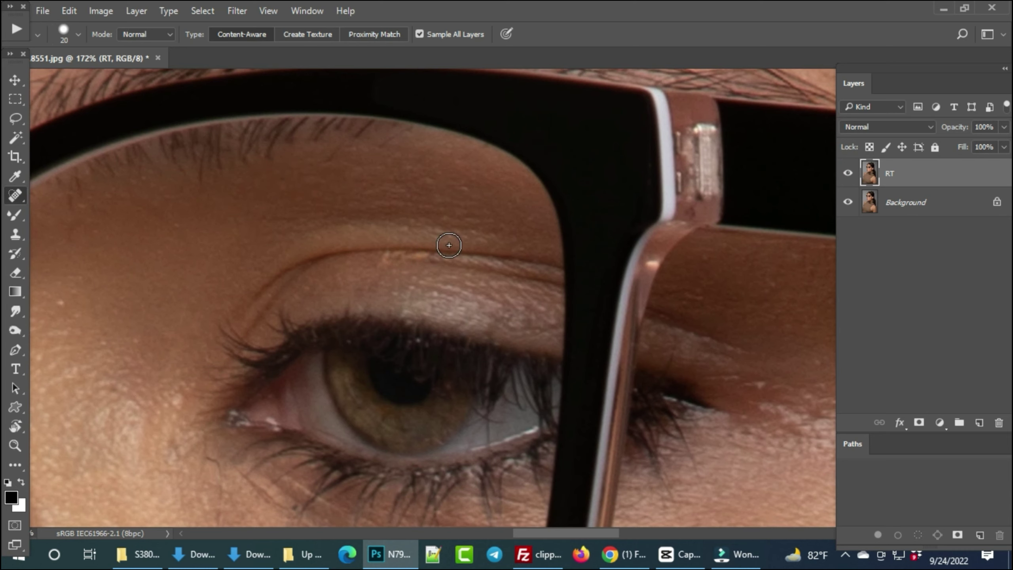
# Heal spots along the under-eye crease beside the frame
pyautogui.moveTo(458, 215); pyautogui.dragTo(494, 151)
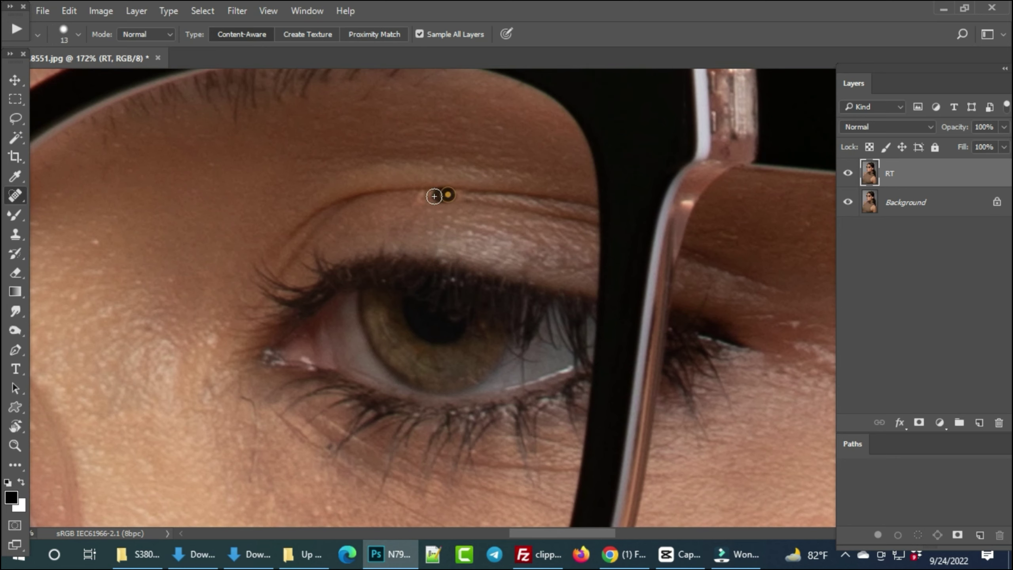
pyautogui.moveTo(276, 247); pyautogui.dragTo(463, 156)
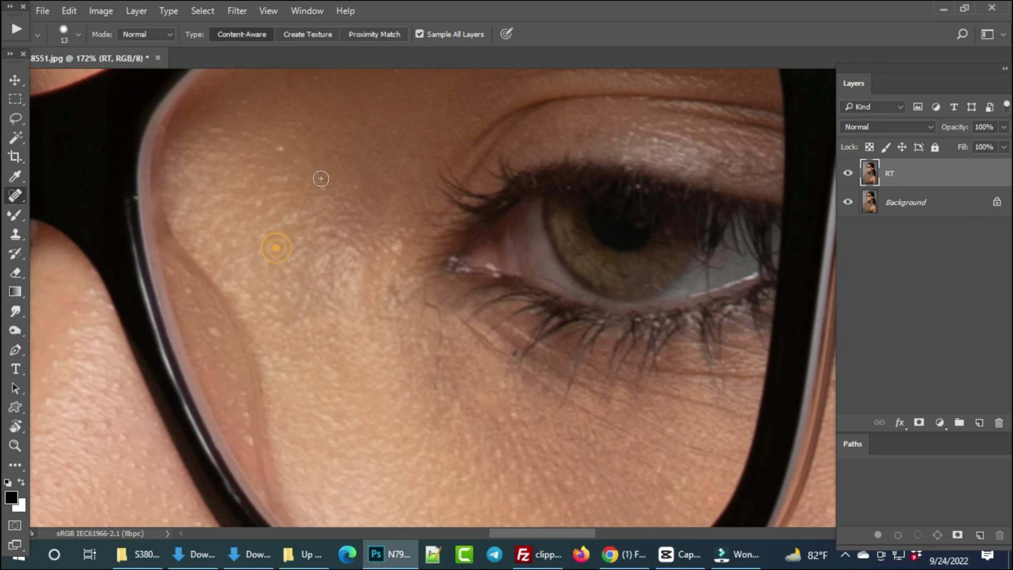
pyautogui.scroll(-2, 278, 144)
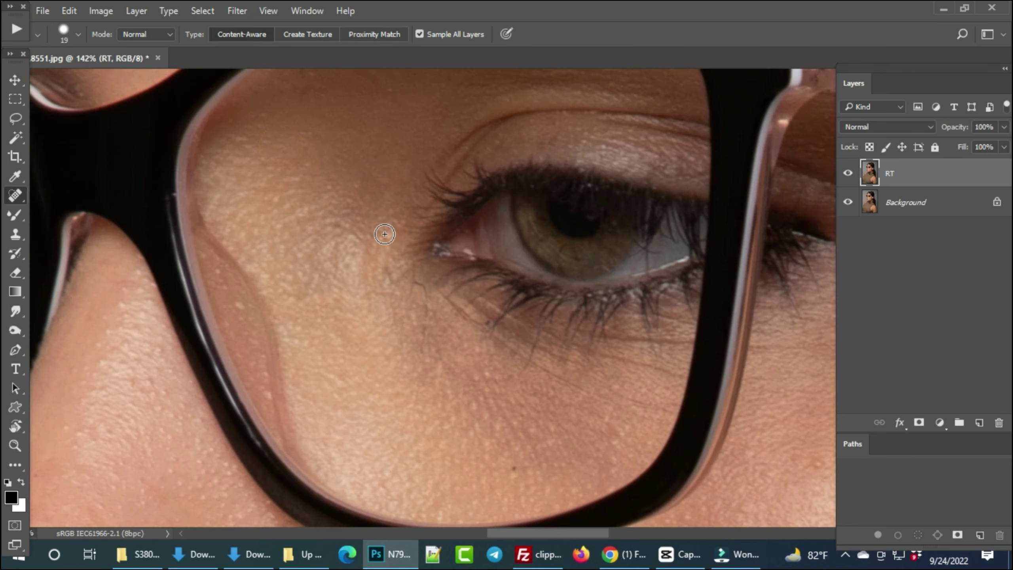
pyautogui.moveTo(317, 272); pyautogui.dragTo(349, 164)
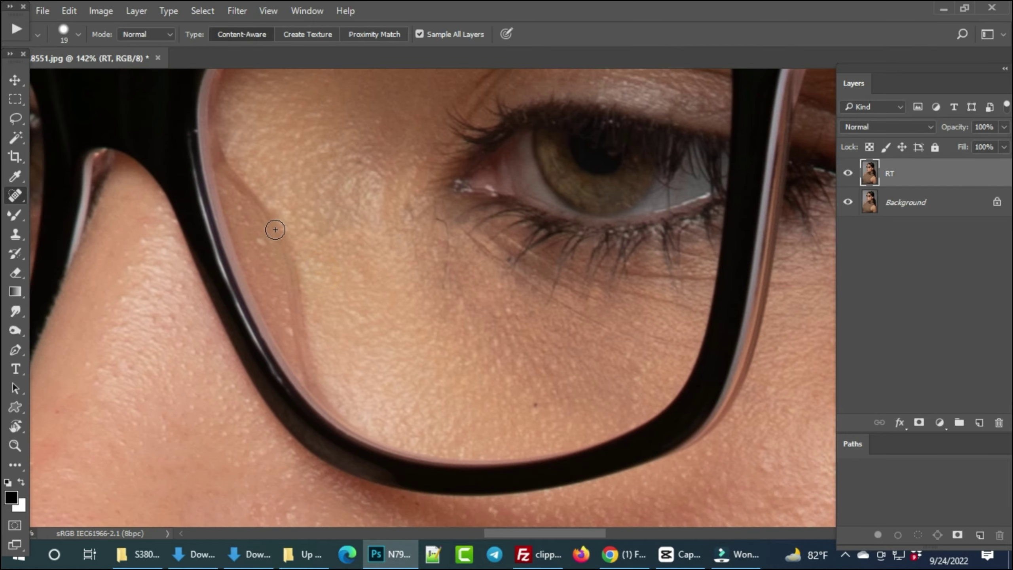
pyautogui.click(239, 211)
pyautogui.click(291, 332)
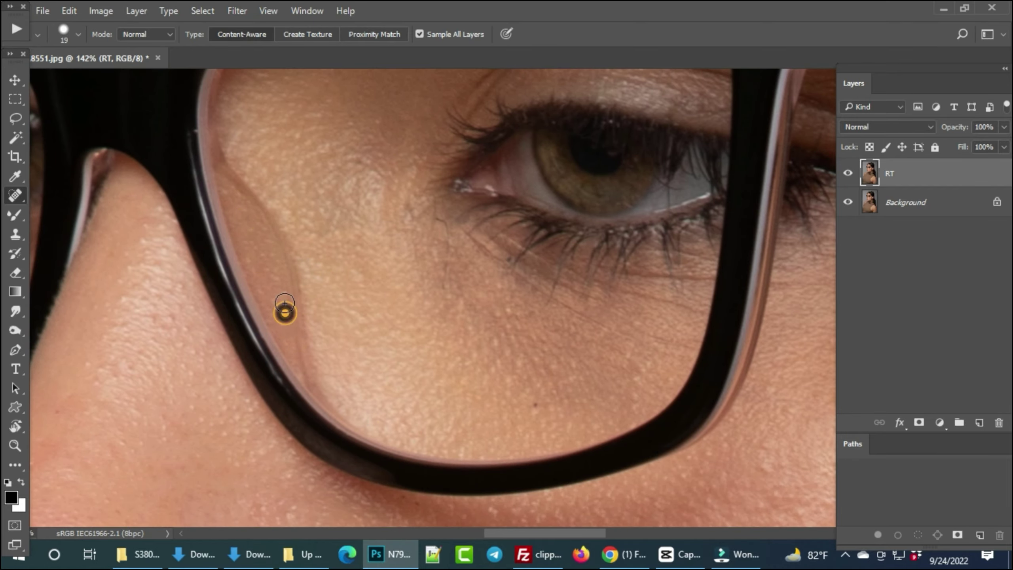
pyautogui.click(285, 302)
# Heal spots on the temple and a blemish below the glasses arm
pyautogui.scroll(-3, 529, 404)
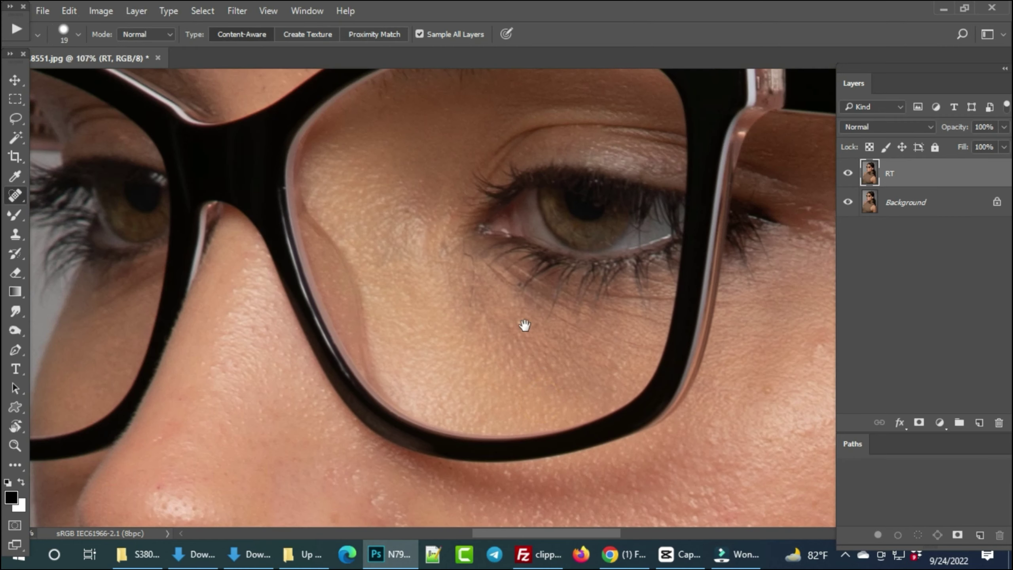
pyautogui.scroll(2, 640, 362)
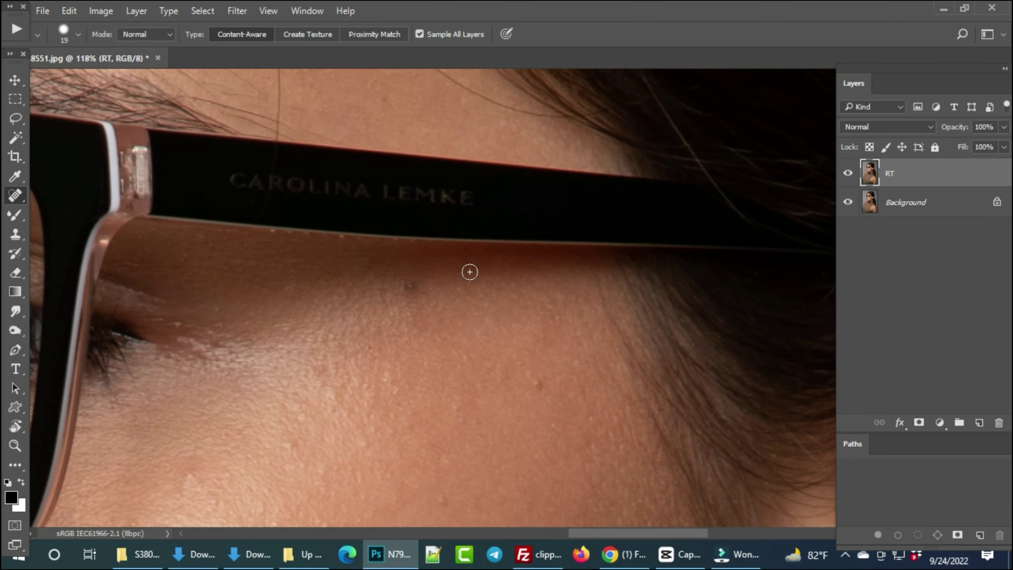
pyautogui.scroll(3, 408, 288)
pyautogui.click(398, 287)
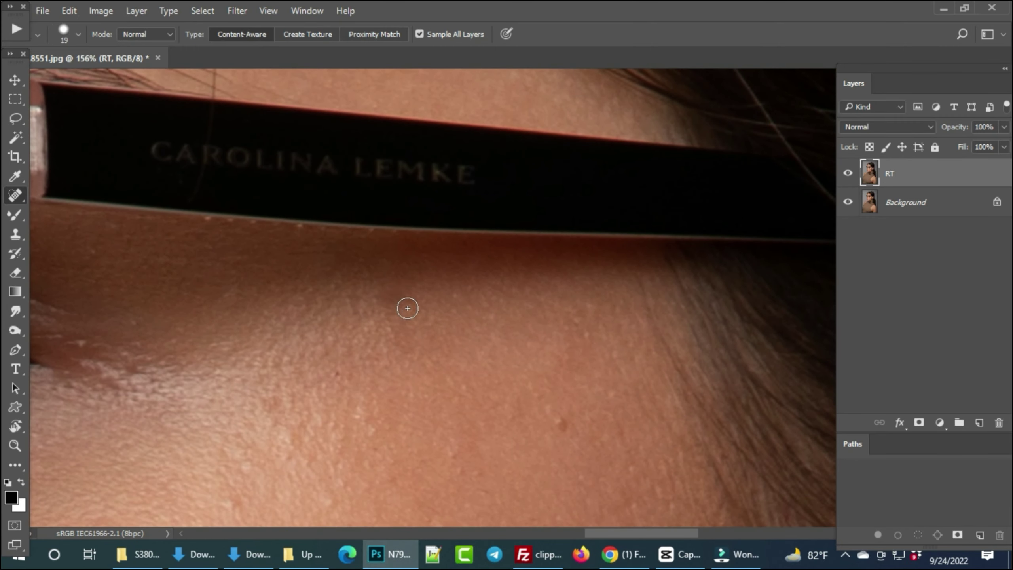
pyautogui.scroll(2, 408, 308)
pyautogui.click(382, 294)
pyautogui.moveTo(372, 321); pyautogui.dragTo(403, 355)
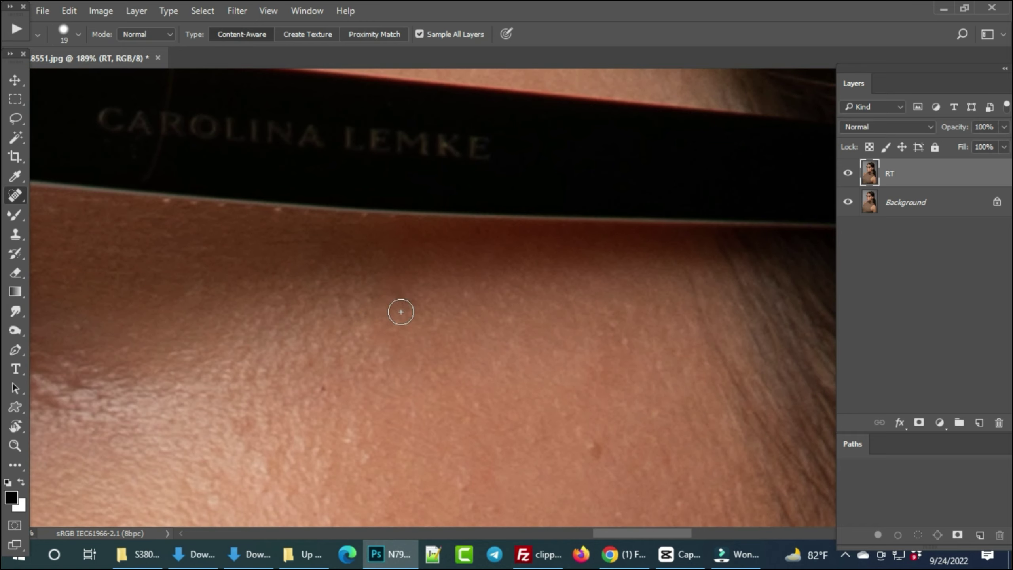
# Enlarge the healing brush and heal spots on the temple and upper cheek
pyautogui.scroll(-2, 401, 312)
pyautogui.scroll(-1, 384, 324)
pyautogui.moveTo(316, 323); pyautogui.dragTo(584, 294)
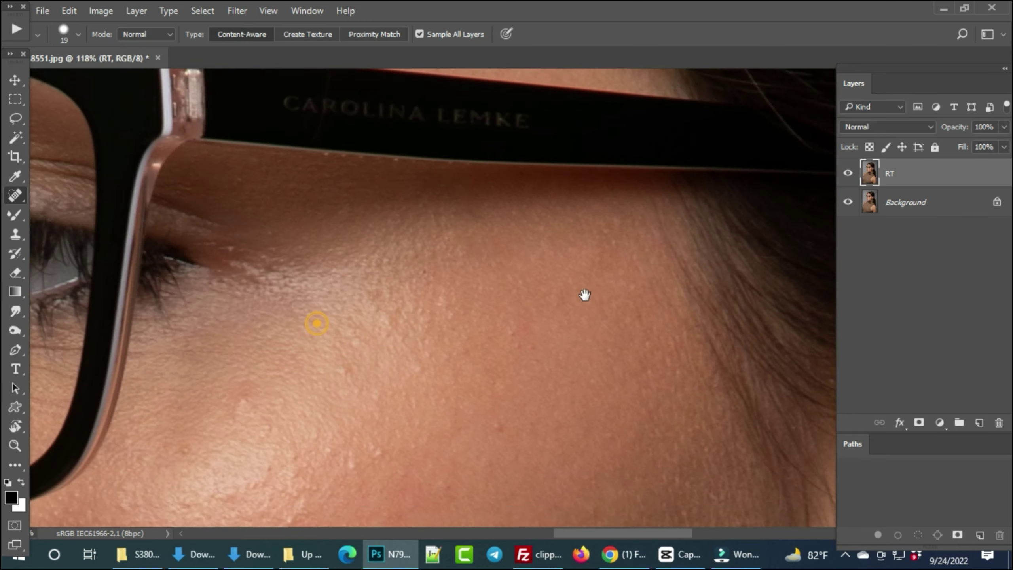
pyautogui.press(']')
pyautogui.click(561, 321)
pyautogui.click(590, 356)
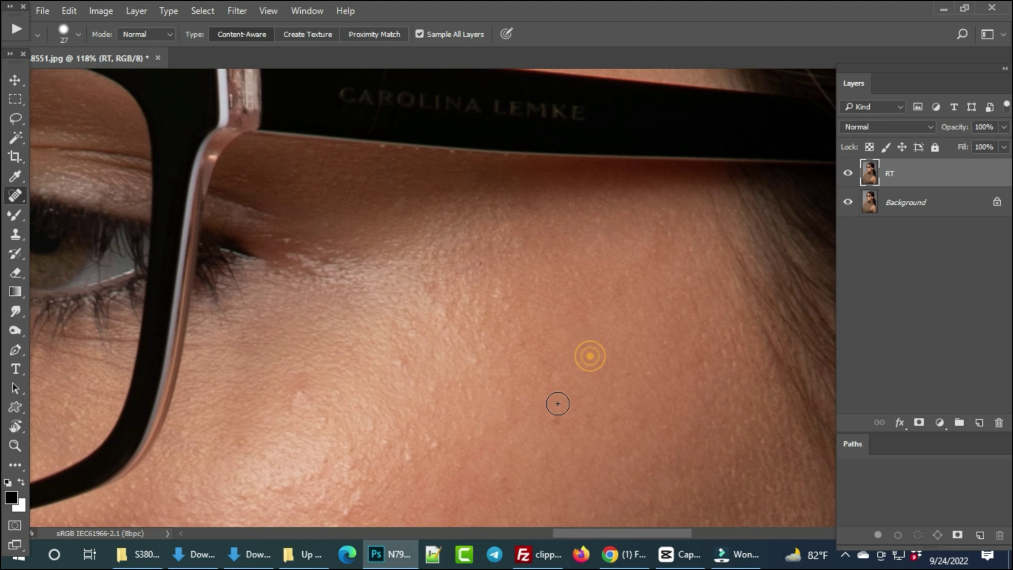
pyautogui.click(509, 405)
# Heal the small bumps and spots on the cheek under the eye
pyautogui.moveTo(463, 416); pyautogui.dragTo(536, 324)
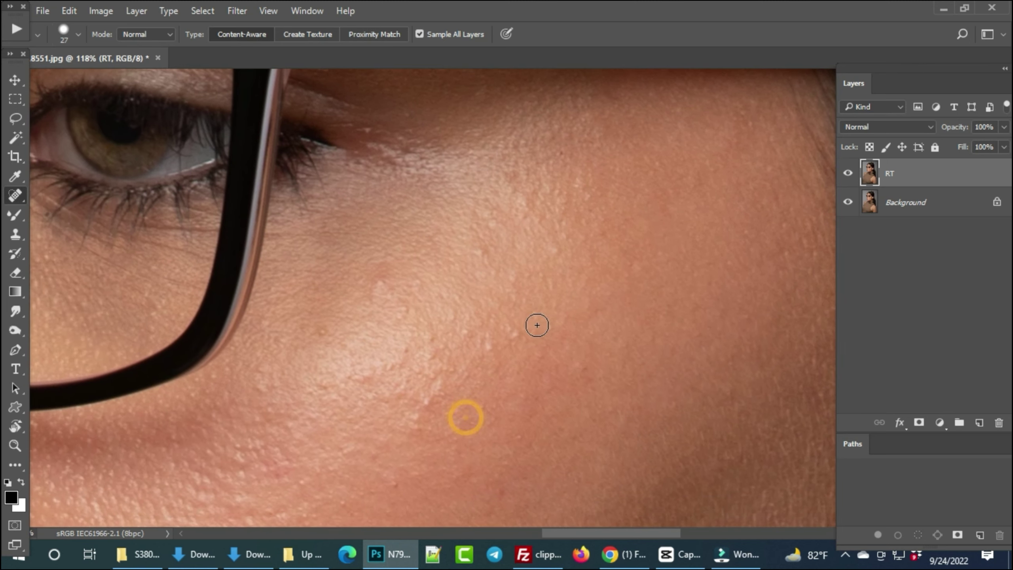
pyautogui.click(515, 334)
pyautogui.click(461, 333)
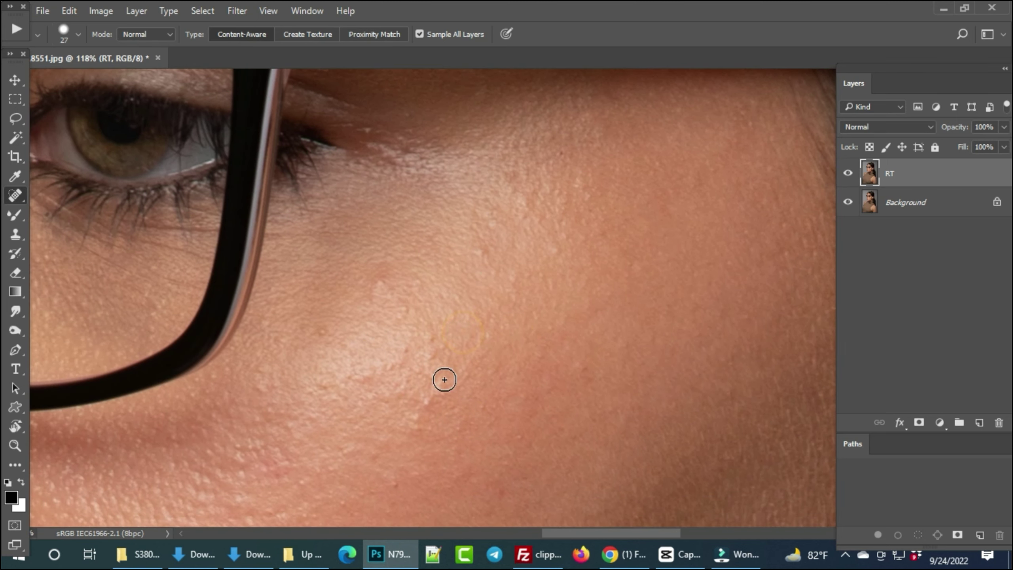
pyautogui.click(429, 396)
pyautogui.click(413, 426)
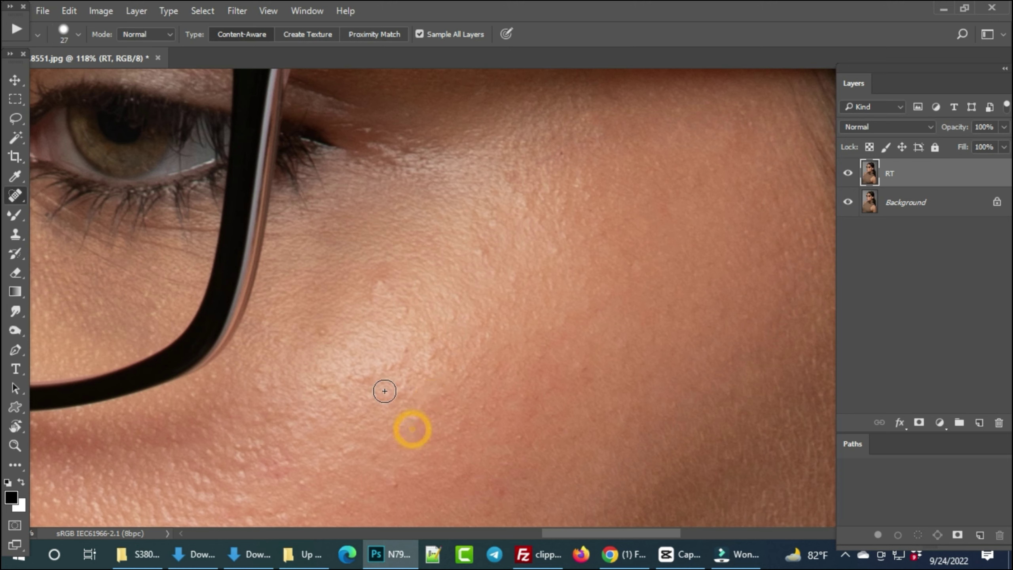
pyautogui.click(365, 401)
pyautogui.click(393, 393)
pyautogui.click(377, 370)
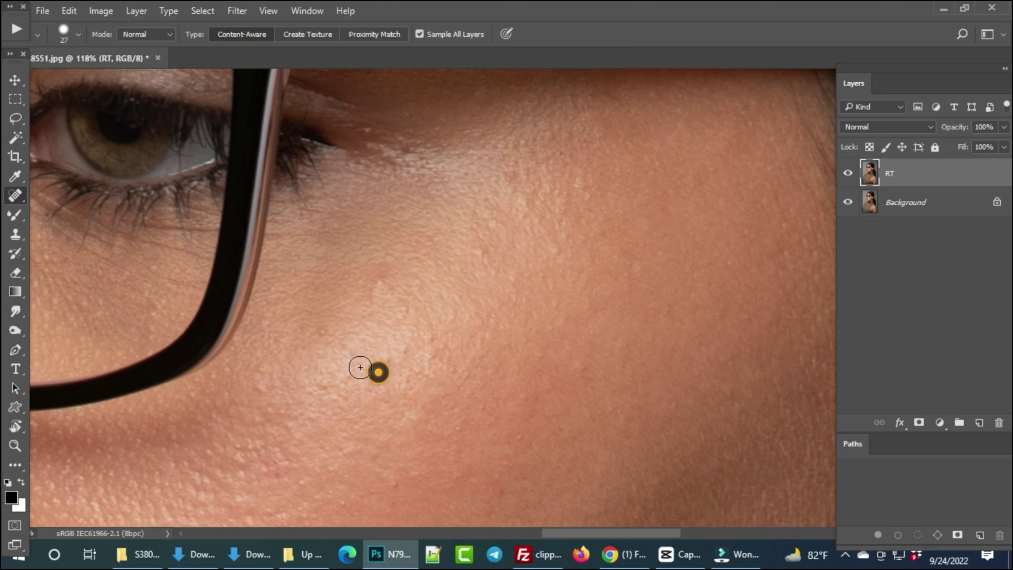
pyautogui.click(346, 351)
pyautogui.click(320, 337)
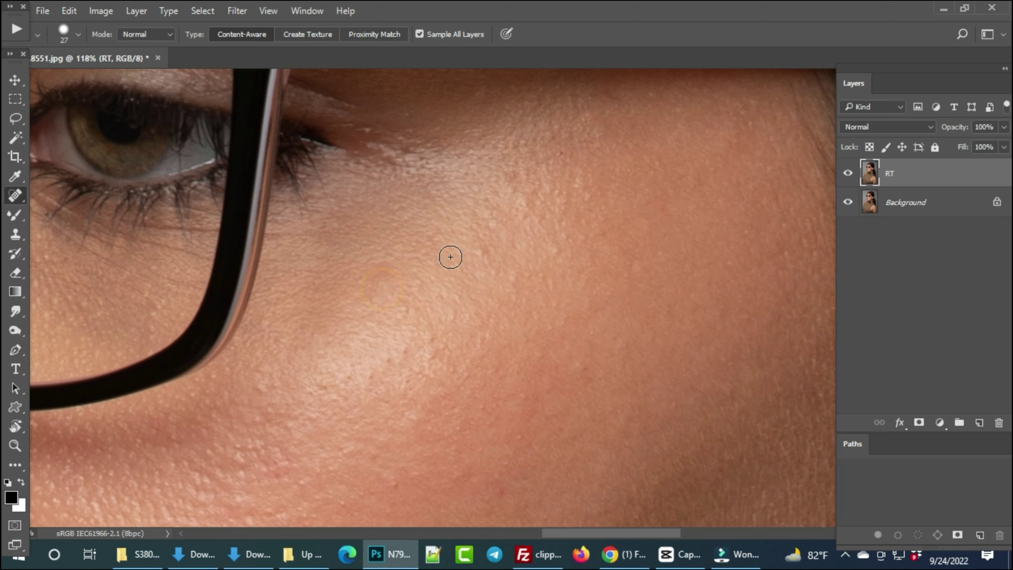
# Heal spots along the upper cheekbone and below the glasses temple
pyautogui.click(445, 242)
pyautogui.click(483, 252)
pyautogui.click(518, 271)
pyautogui.scroll(3, 506, 257)
pyautogui.click(507, 227)
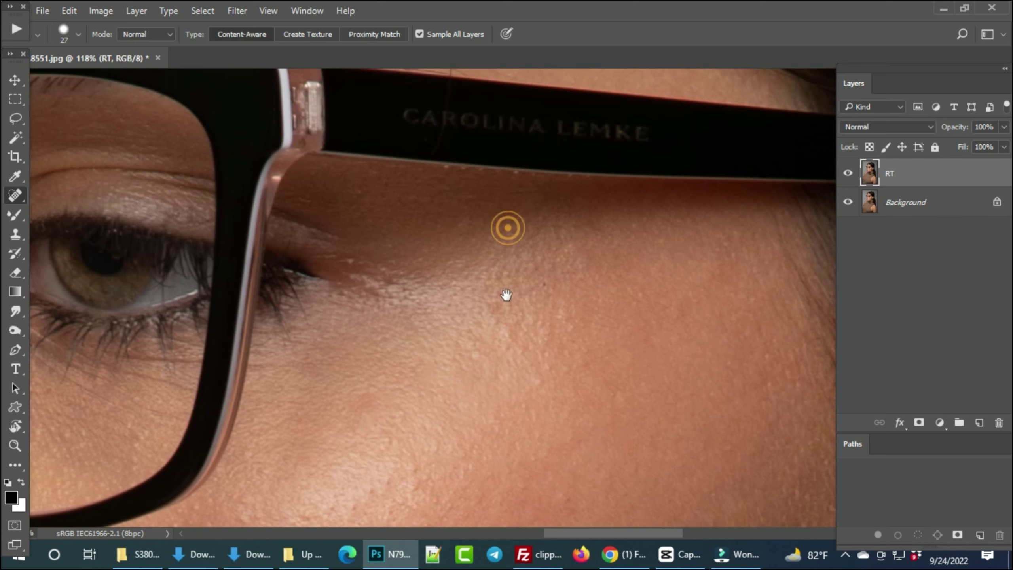
pyautogui.click(533, 367)
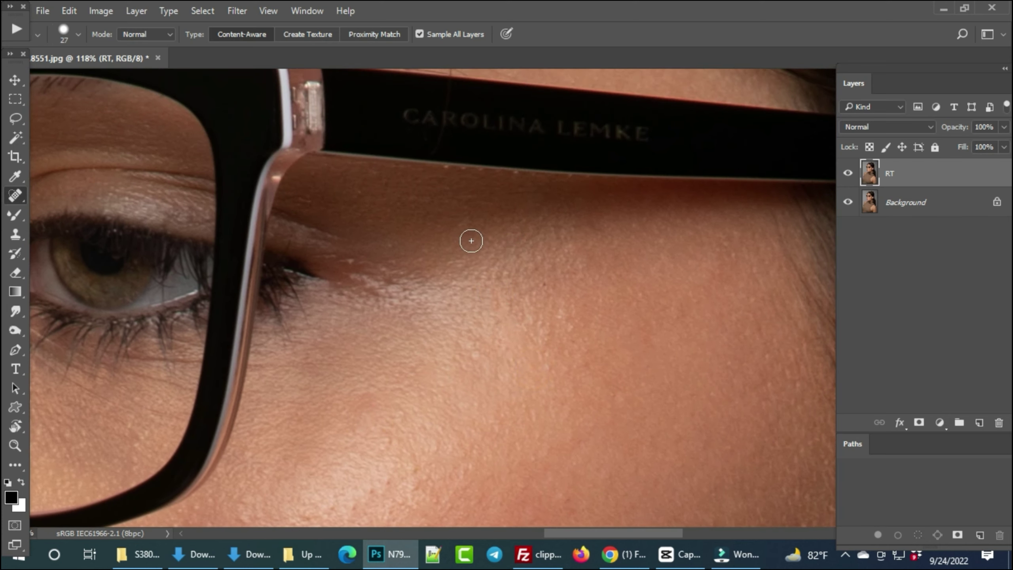
pyautogui.click(545, 322)
pyautogui.click(500, 303)
# Heal spots on the outer cheek below the glasses
pyautogui.scroll(-5, 545, 310)
pyautogui.scroll(4, 516, 344)
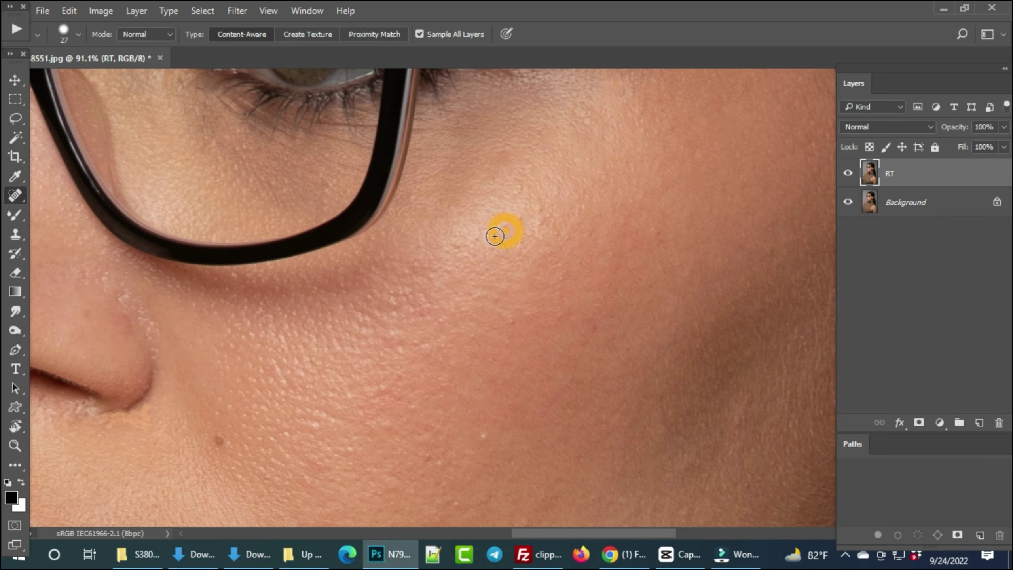
pyautogui.click(470, 240)
pyautogui.hscroll(5, 515, 213)
pyautogui.click(459, 249)
pyautogui.click(507, 195)
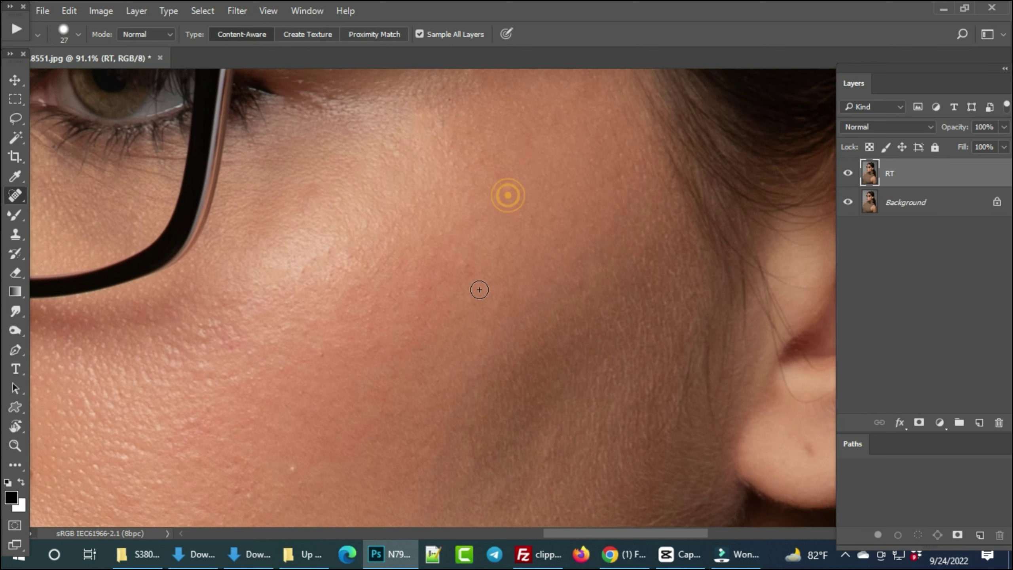
pyautogui.click(464, 257)
# Heal the remaining spots on the skin beside the eye near the brow
pyautogui.moveTo(495, 215); pyautogui.dragTo(499, 255)
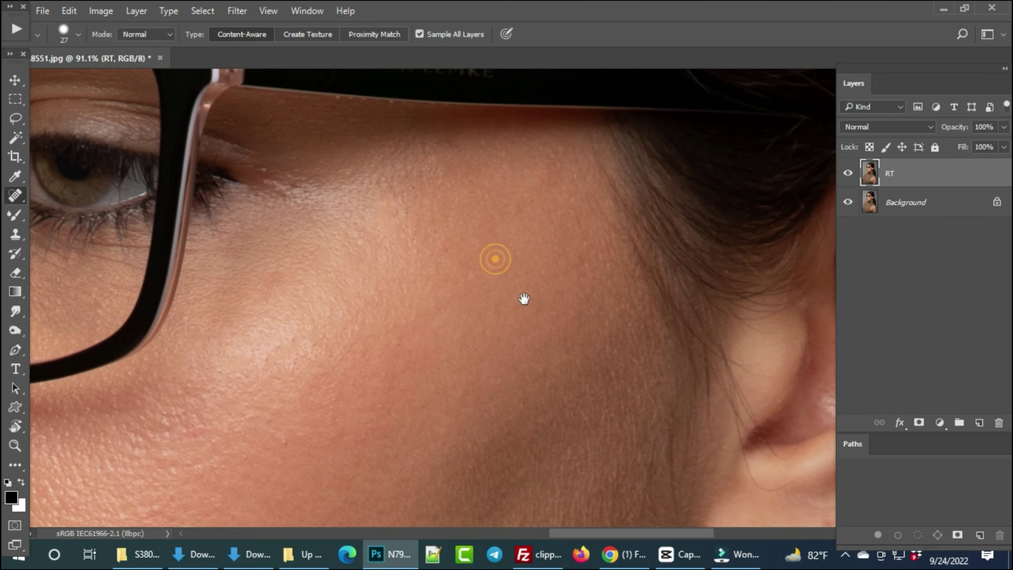
pyautogui.moveTo(523, 299); pyautogui.dragTo(518, 244)
pyautogui.keyDown('ctrl'); pyautogui.click(473, 218); pyautogui.keyUp('ctrl')
pyautogui.click(436, 186)
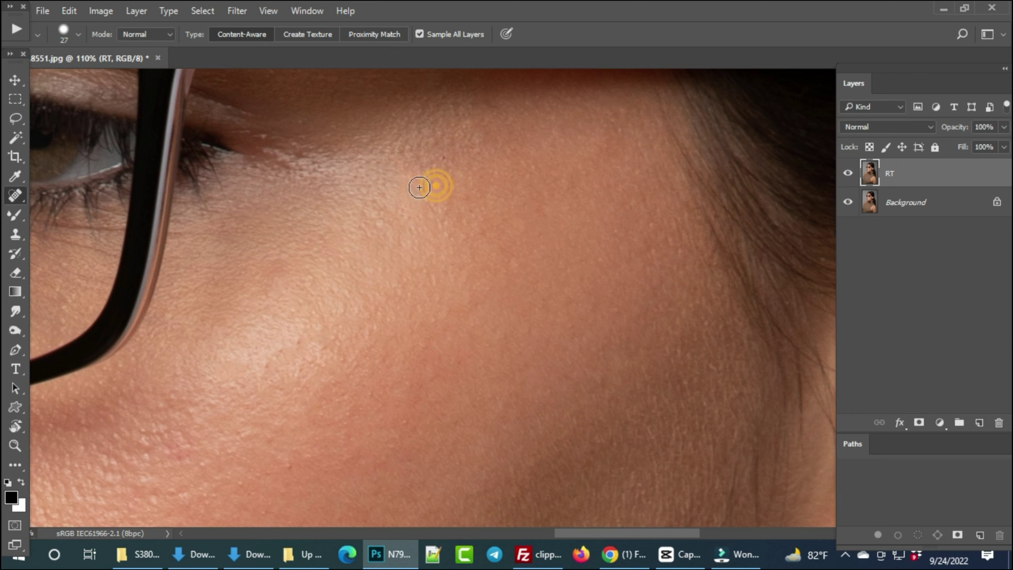
pyautogui.click(419, 159)
pyautogui.scroll(-2, 551, 231)
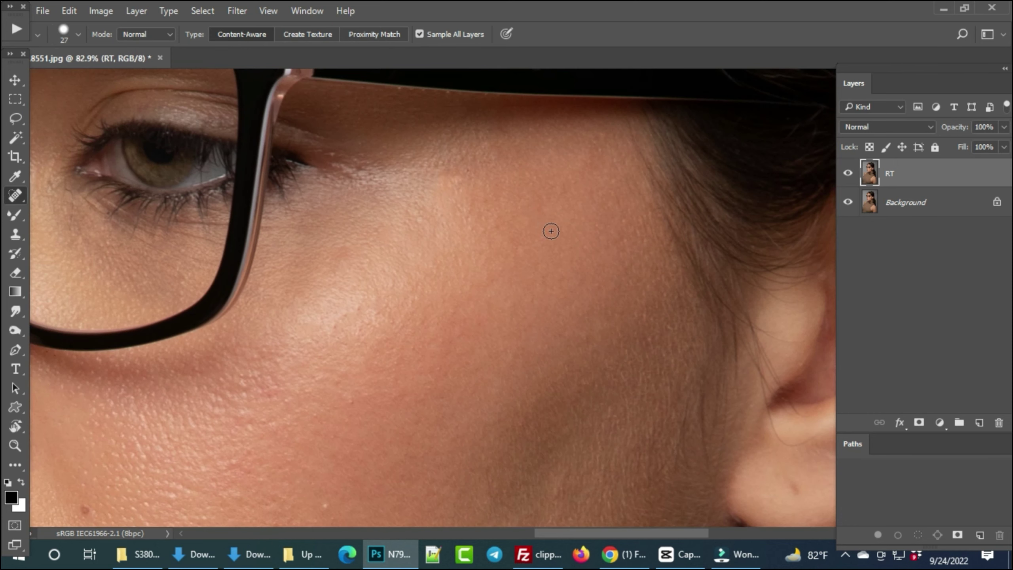
pyautogui.moveTo(551, 231); pyautogui.dragTo(592, 170)
pyautogui.moveTo(326, 441); pyautogui.dragTo(463, 305)
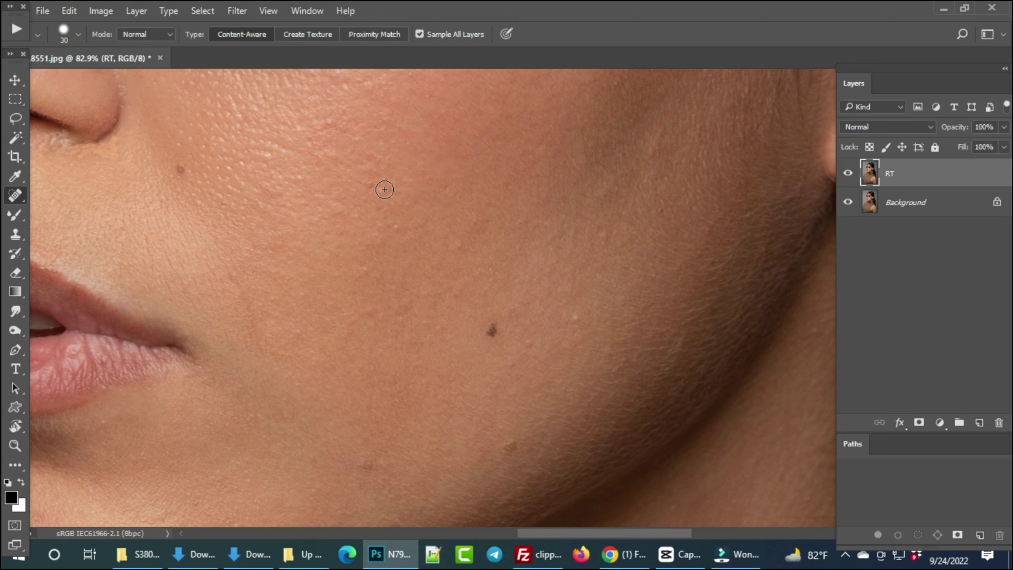
# Heal small cheek spots and remove the dark mole on the cheek
pyautogui.click(369, 188)
pyautogui.click(390, 225)
pyautogui.click(364, 269)
pyautogui.moveTo(463, 238); pyautogui.dragTo(477, 217)
pyautogui.click(577, 312)
pyautogui.press(']')
pyautogui.click(498, 323)
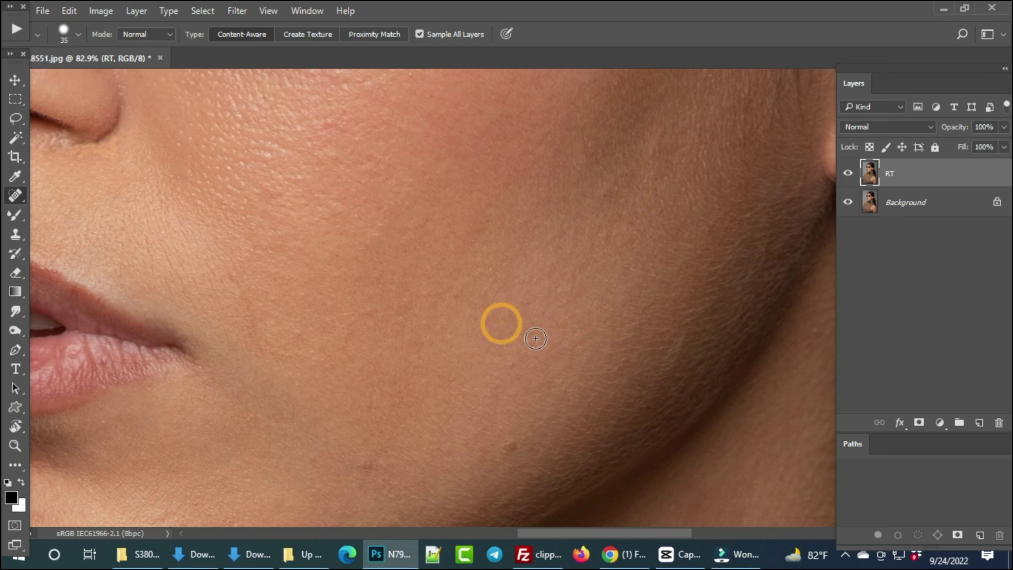
pyautogui.click(532, 341)
# Heal blemishes on the lower cheek and beside the chin
pyautogui.moveTo(520, 362); pyautogui.dragTo(534, 277)
pyautogui.click(530, 273)
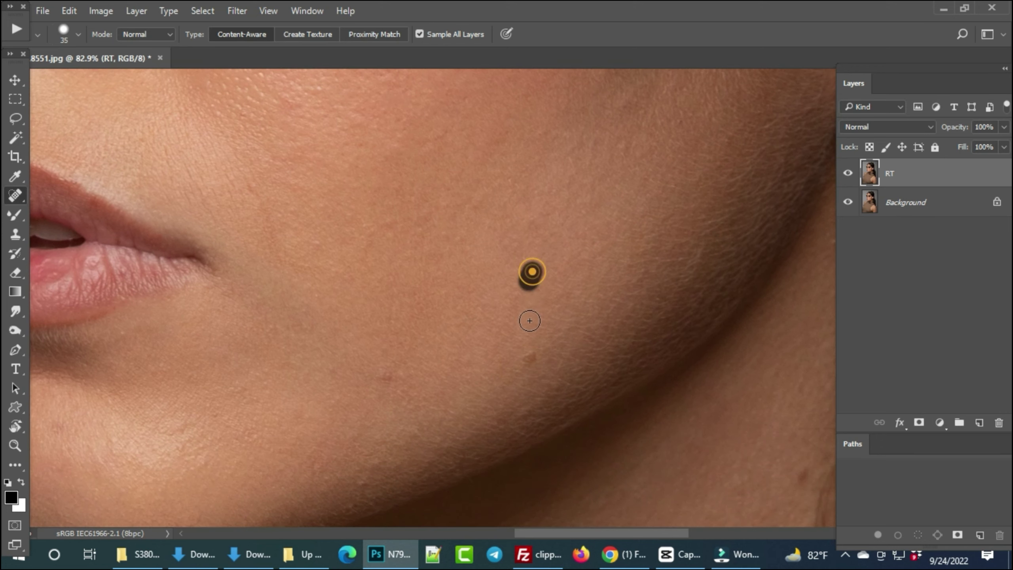
pyautogui.click(527, 359)
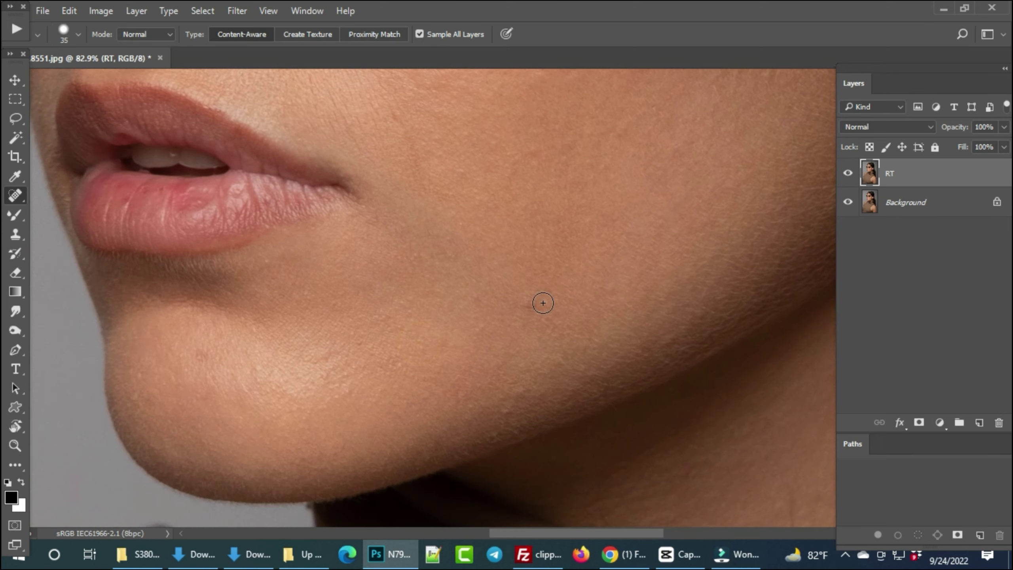
pyautogui.click(543, 301)
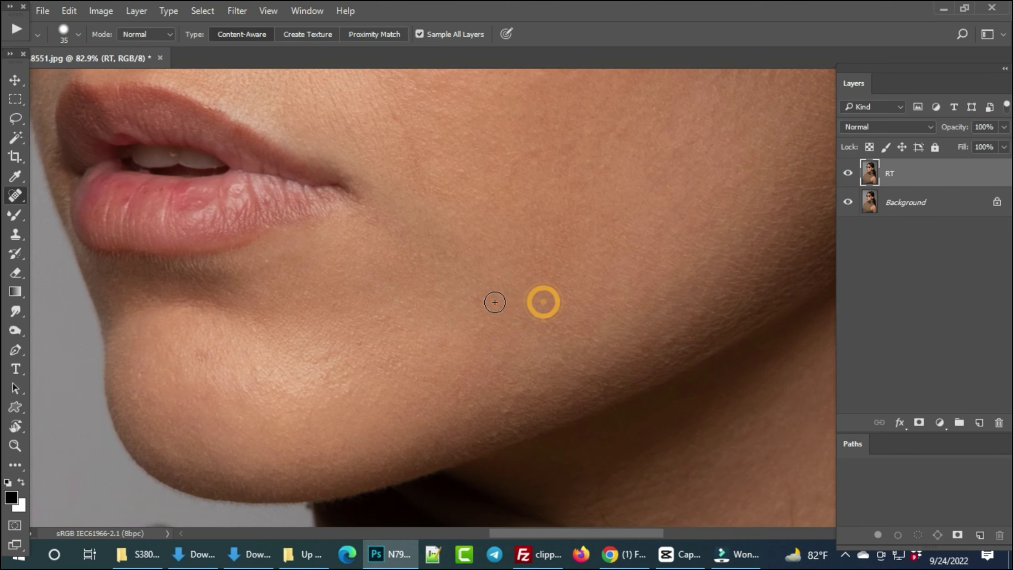
pyautogui.moveTo(494, 300); pyautogui.dragTo(441, 297)
pyautogui.click(444, 332)
# Shrink the brush and smooth the chin edge and a spot on the chin
pyautogui.scroll(-3, 495, 291)
pyautogui.hscroll(-5, 496, 292)
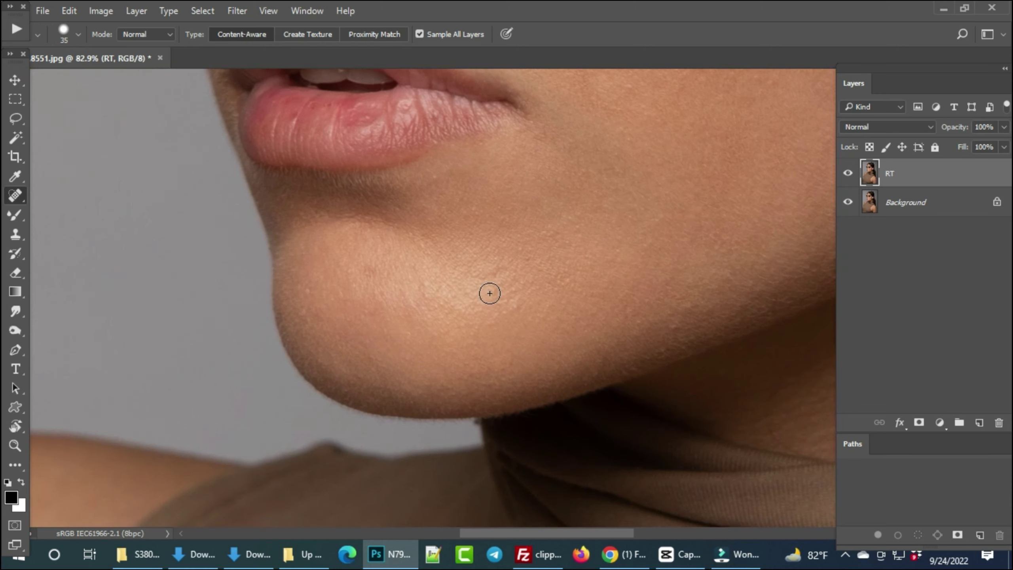
pyautogui.scroll(1, 405, 263)
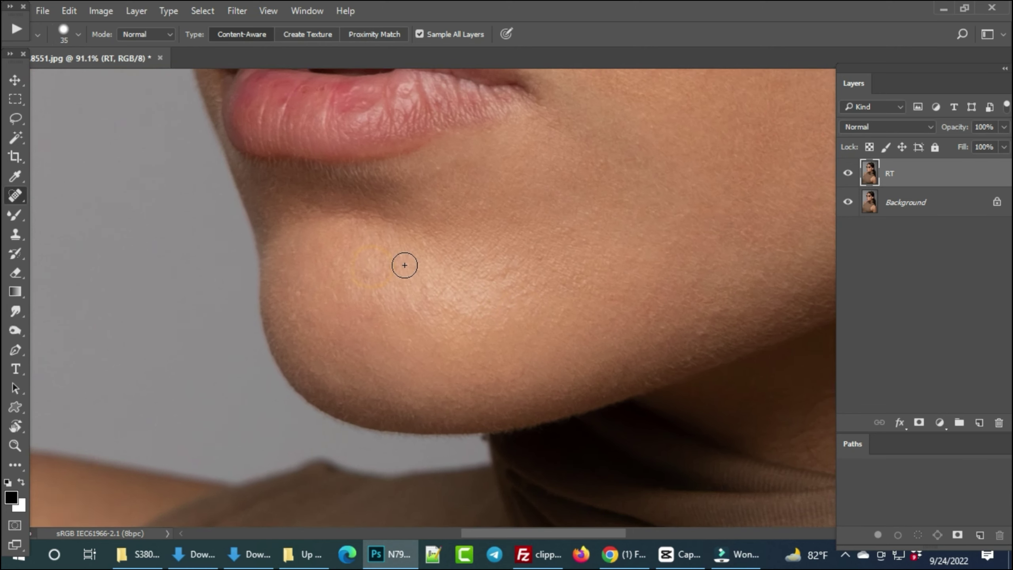
pyautogui.keyDown('alt'); pyautogui.rightClick(403, 264); pyautogui.keyUp('alt')
pyautogui.moveTo(296, 295); pyautogui.dragTo(278, 321)
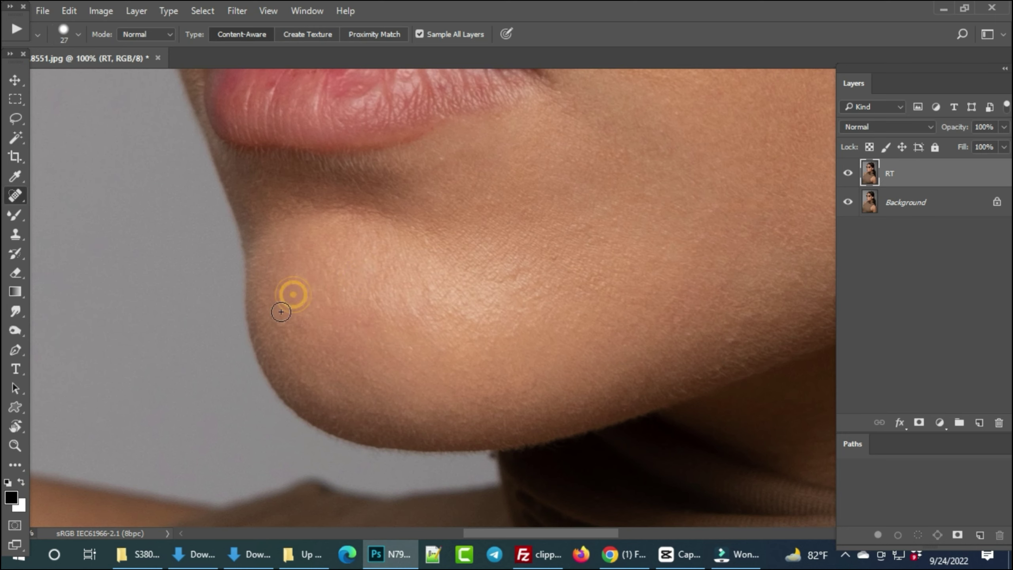
pyautogui.click(490, 200)
# Heal a spot under the jaw and remove the mole and dark spot on the neck
pyautogui.scroll(-1, 558, 243)
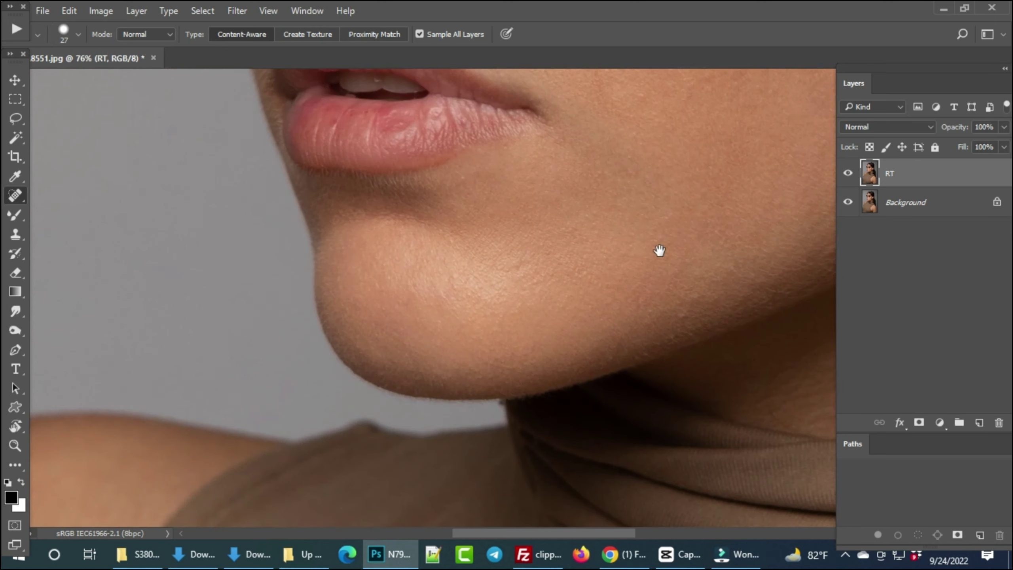
pyautogui.moveTo(644, 248); pyautogui.dragTo(448, 222)
pyautogui.click(373, 275)
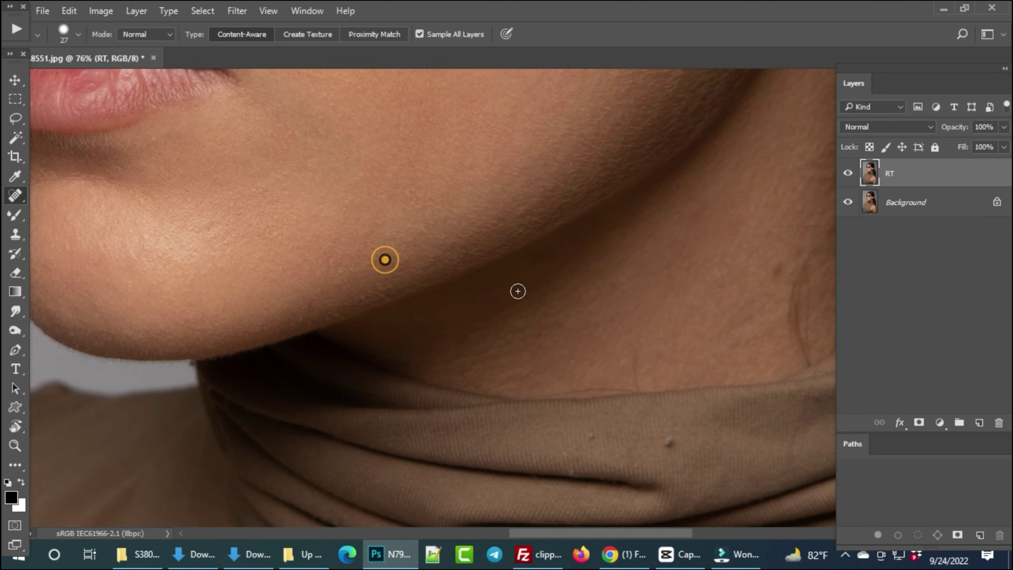
pyautogui.scroll(1, 517, 290)
pyautogui.moveTo(549, 226)
pyautogui.mouseDown()
pyautogui.moveTo(507, 252)
pyautogui.moveTo(499, 201)
pyautogui.mouseUp()
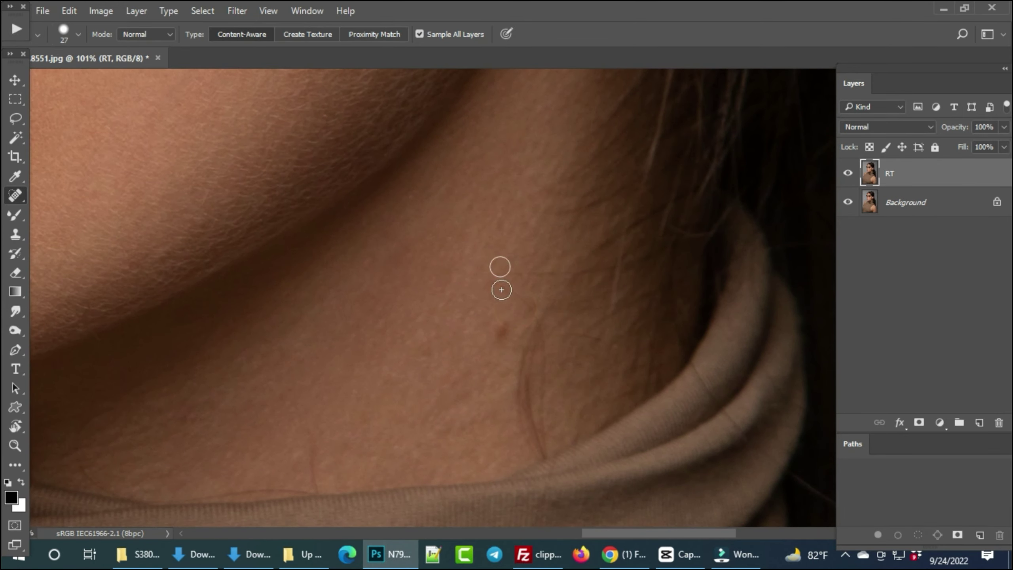
pyautogui.click(500, 319)
pyautogui.click(396, 372)
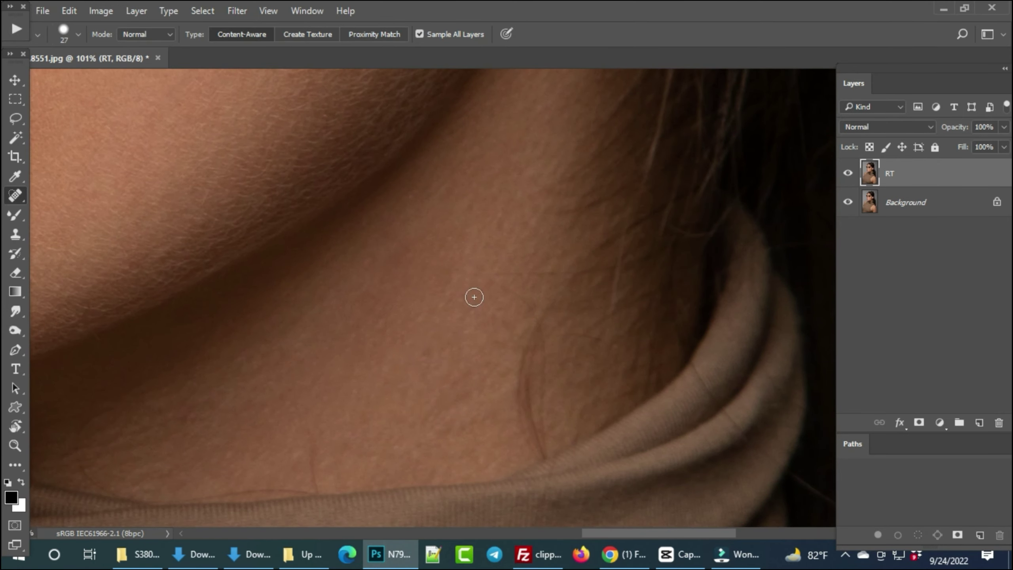
# Heal the remaining dark spots on the neck above the collar
pyautogui.scroll(-1, 474, 296)
pyautogui.click(420, 342)
pyautogui.click(396, 336)
pyautogui.click(397, 372)
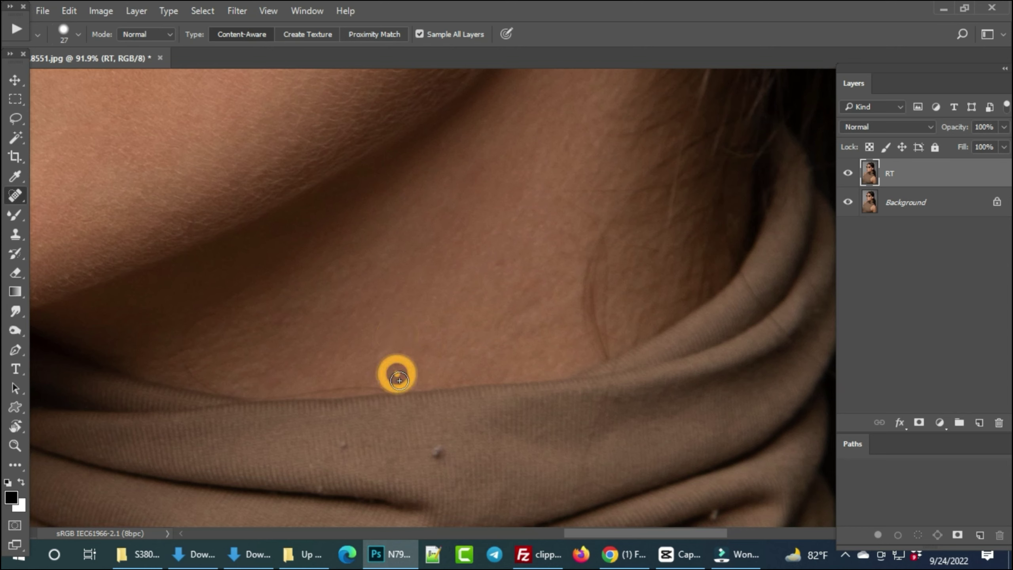
pyautogui.click(389, 354)
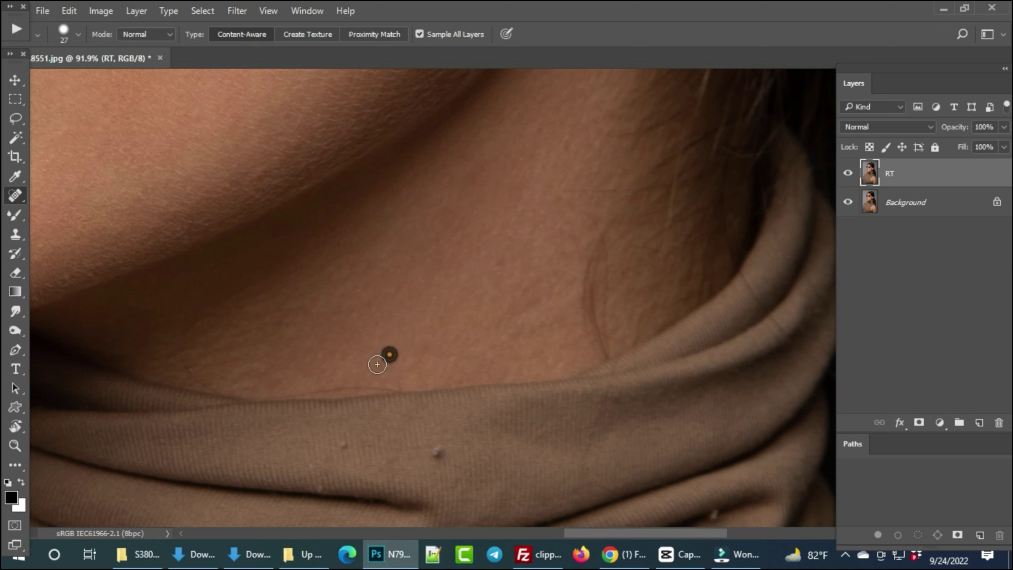
# Remove the small bumps and spots on the collar fabric
pyautogui.click(439, 451)
pyautogui.click(345, 443)
pyautogui.click(449, 451)
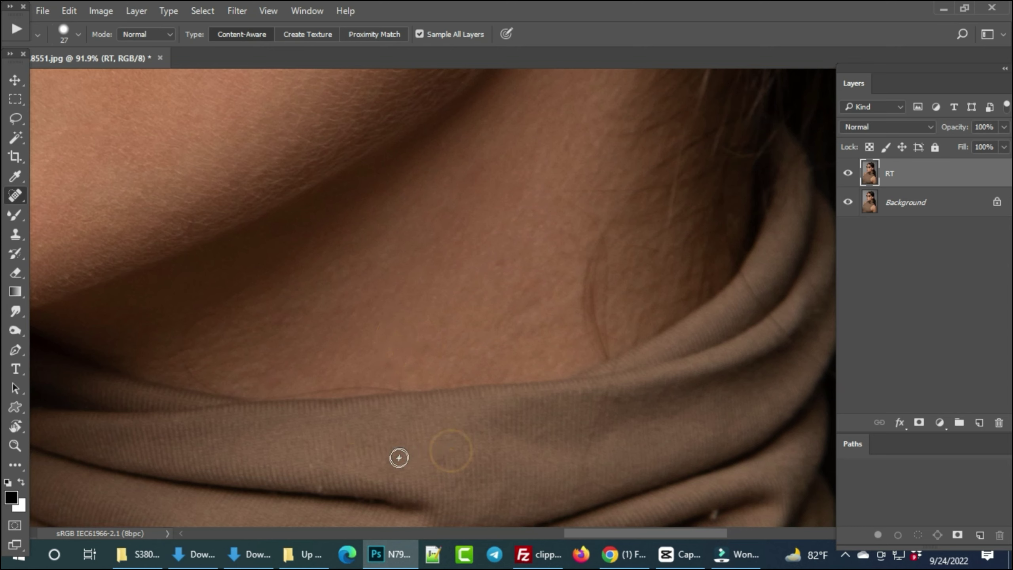
pyautogui.click(399, 458)
# Heal spots on the cheek beside the lips and near the nose, resizing the brush
pyautogui.scroll(3, 399, 399)
pyautogui.scroll(4, 459, 312)
pyautogui.scroll(2, 443, 230)
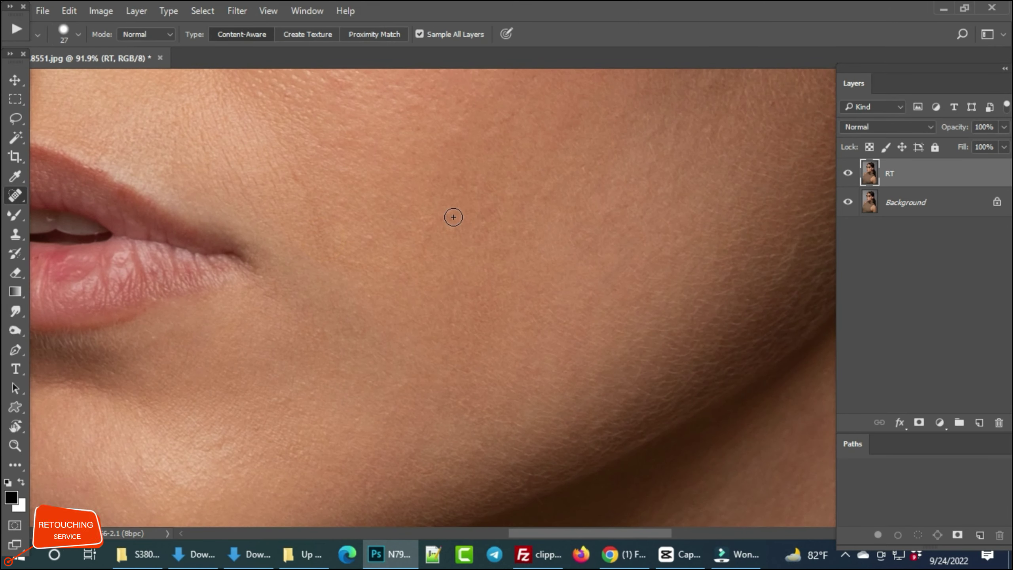
pyautogui.click(453, 217)
pyautogui.scroll(3, 433, 319)
pyautogui.scroll(2, 433, 259)
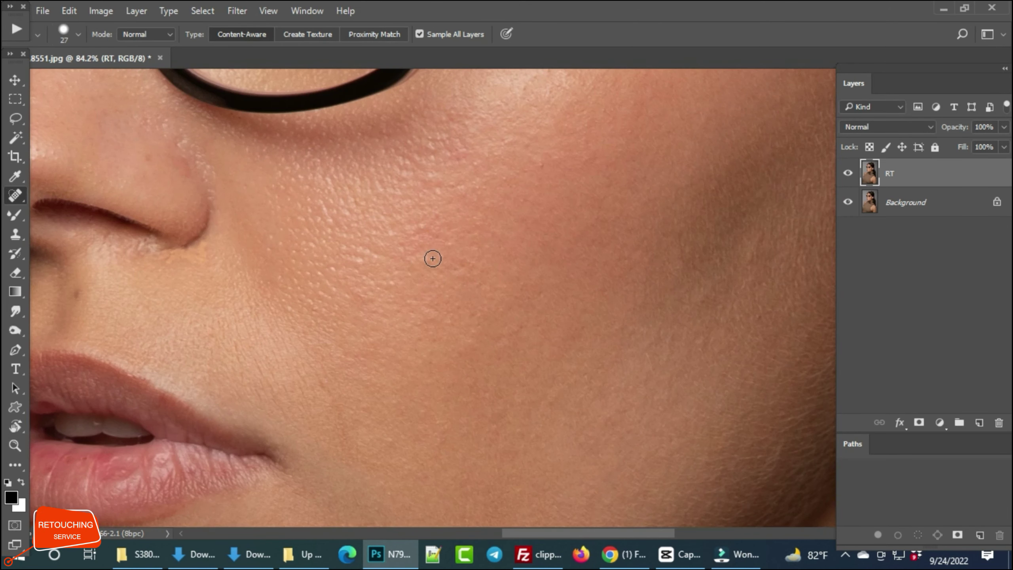
pyautogui.click(363, 293)
pyautogui.press('[')
pyautogui.press(']')
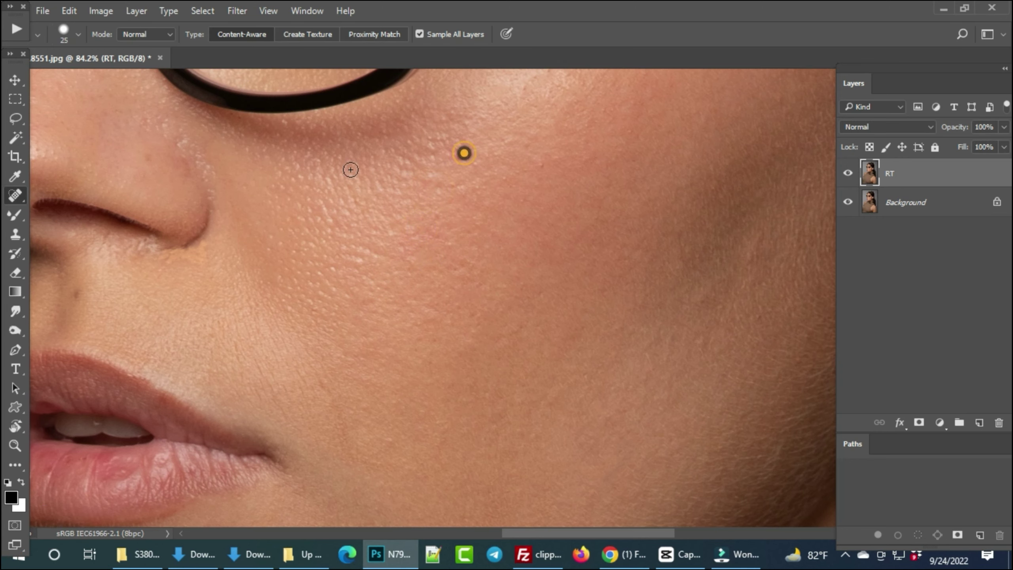
pyautogui.scroll(-3, 523, 305)
# Heal the blemishes on the nose tip, highlight and side with the Spot Healing Brush
pyautogui.click(375, 235)
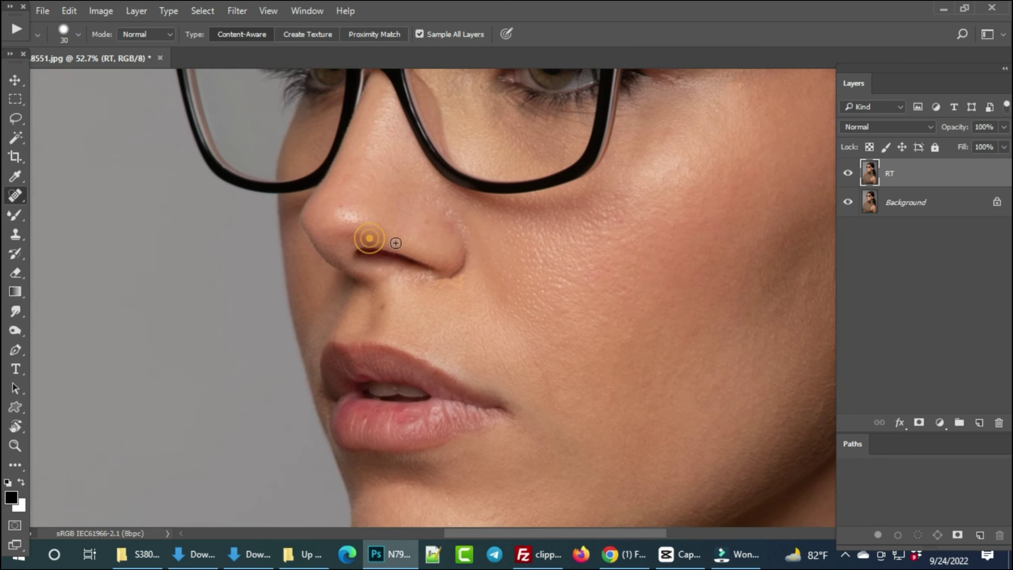
pyautogui.scroll(3, 386, 273)
pyautogui.press('p')
pyautogui.scroll(1, 314, 180)
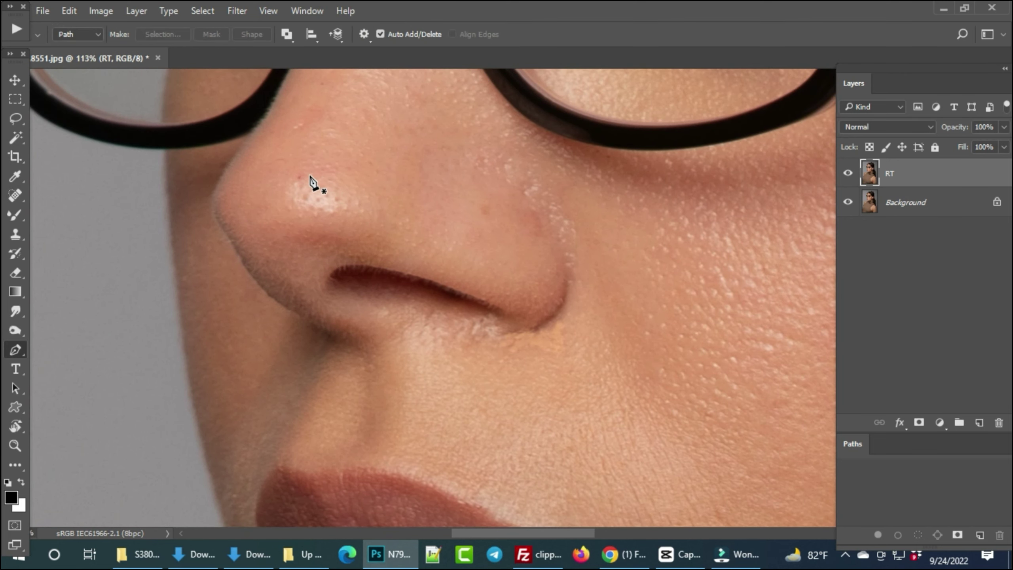
pyautogui.press('j')
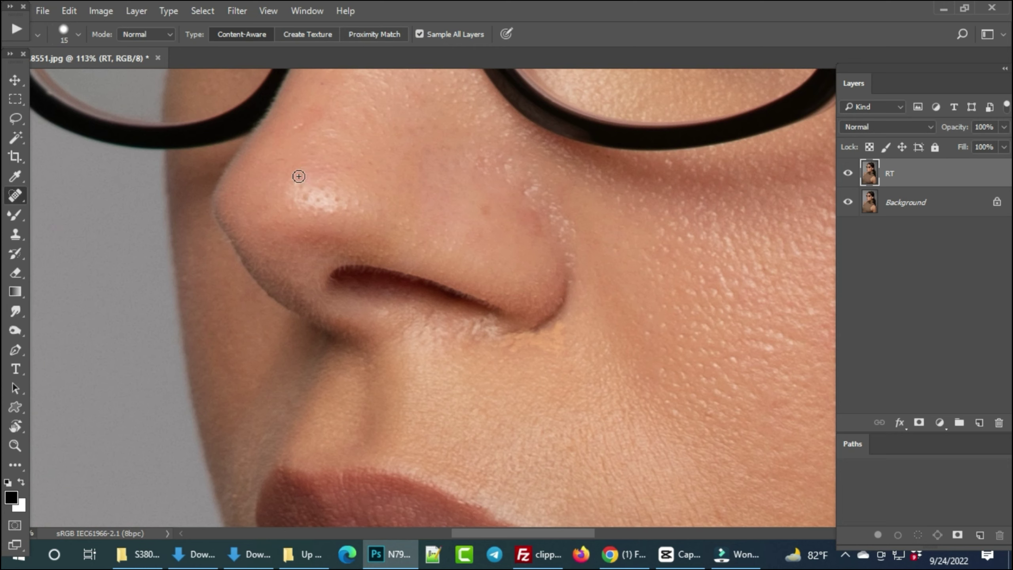
pyautogui.click(297, 219)
pyautogui.click(310, 207)
pyautogui.click(347, 206)
pyautogui.click(410, 226)
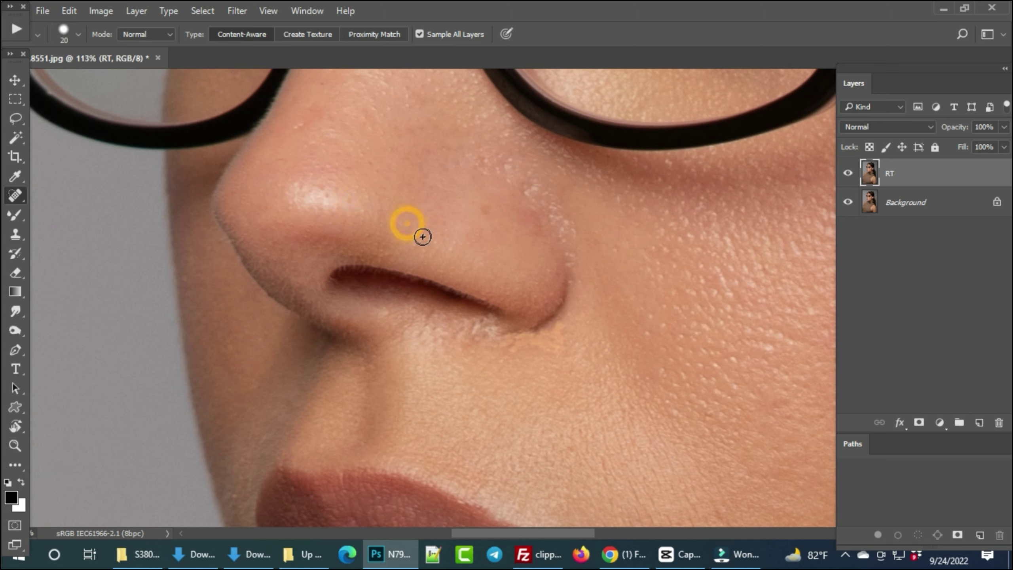
pyautogui.click(399, 227)
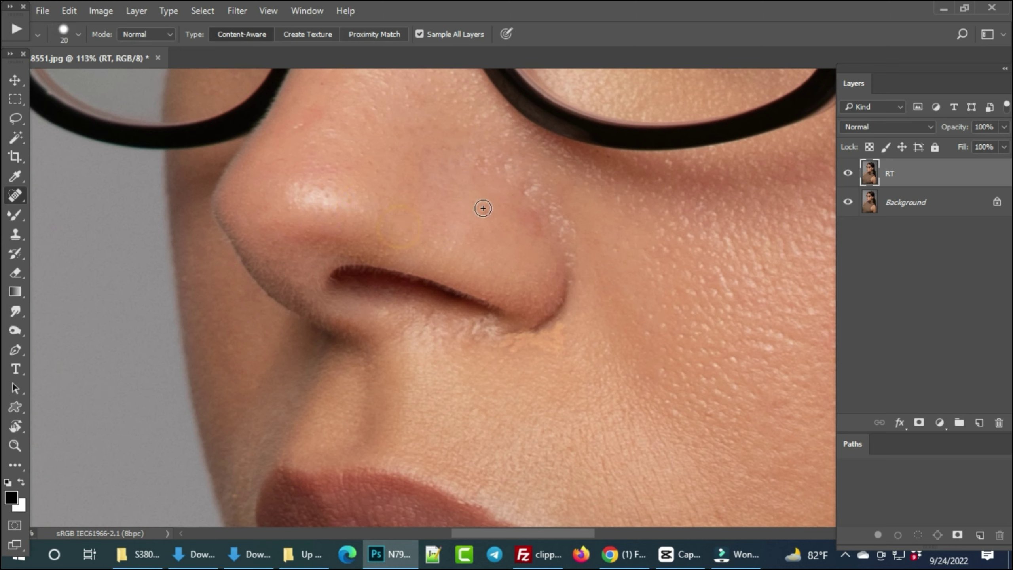
pyautogui.click(535, 216)
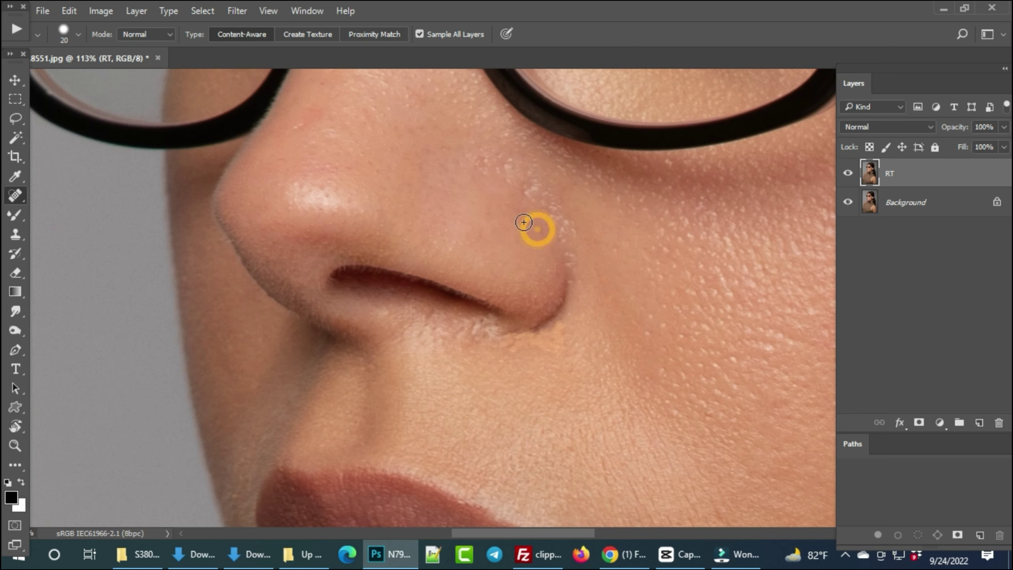
# Heal the spot on the nose bridge beside the glasses frame with a 20 px brush
pyautogui.moveTo(455, 180); pyautogui.dragTo(507, 276)
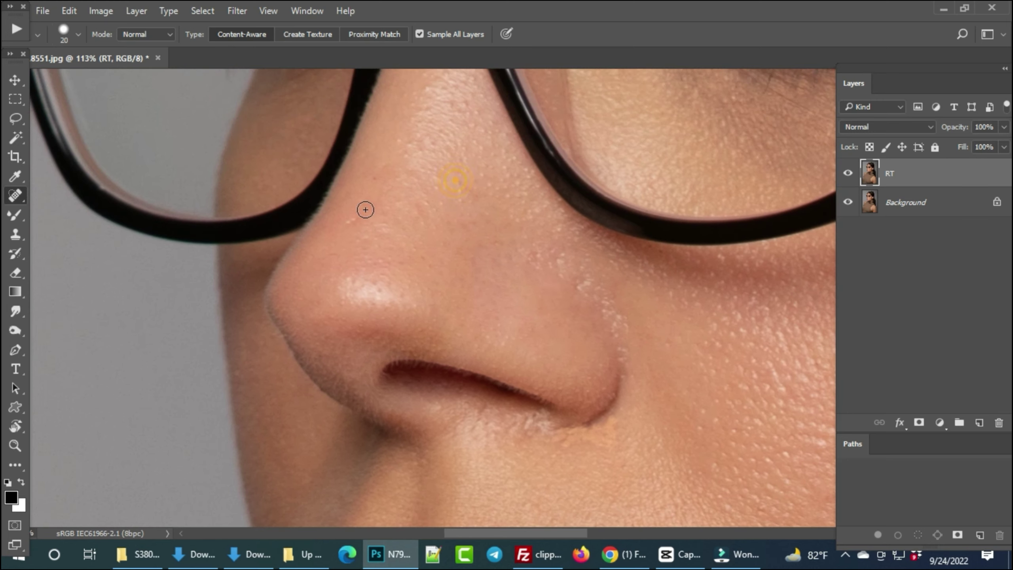
pyautogui.moveTo(387, 168); pyautogui.dragTo(343, 285)
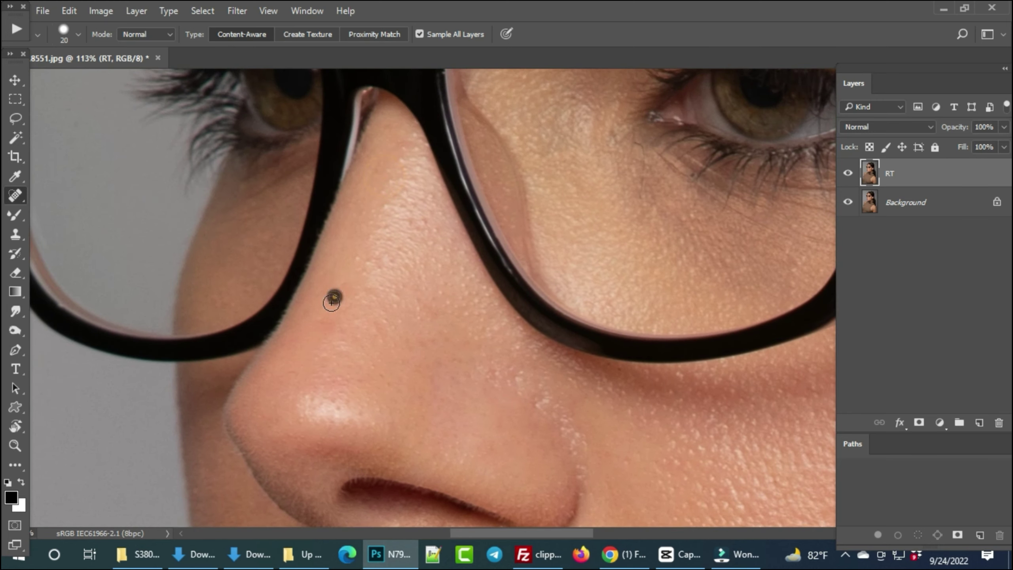
pyautogui.moveTo(386, 259); pyautogui.dragTo(350, 294)
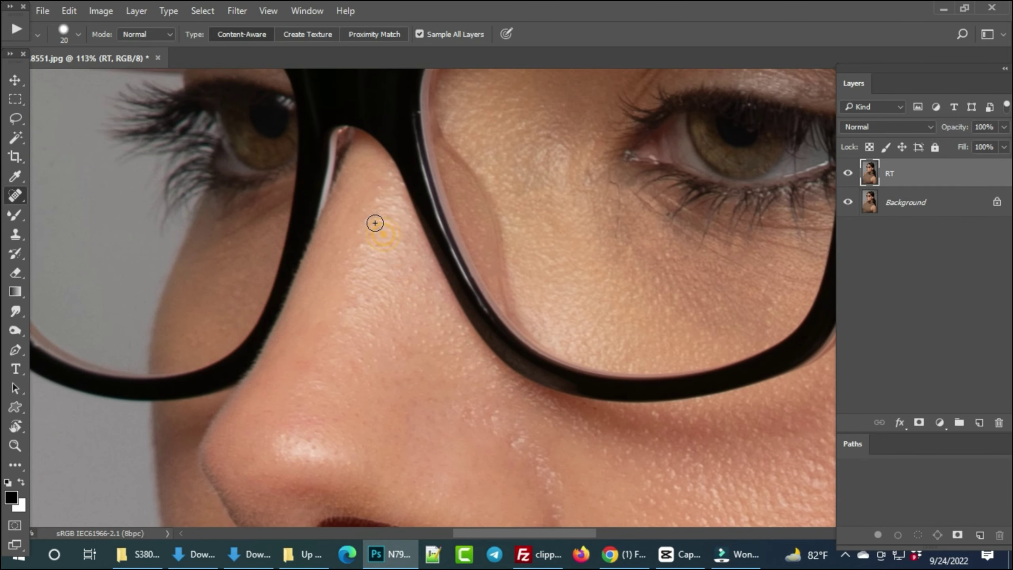
pyautogui.scroll(-2, 371, 263)
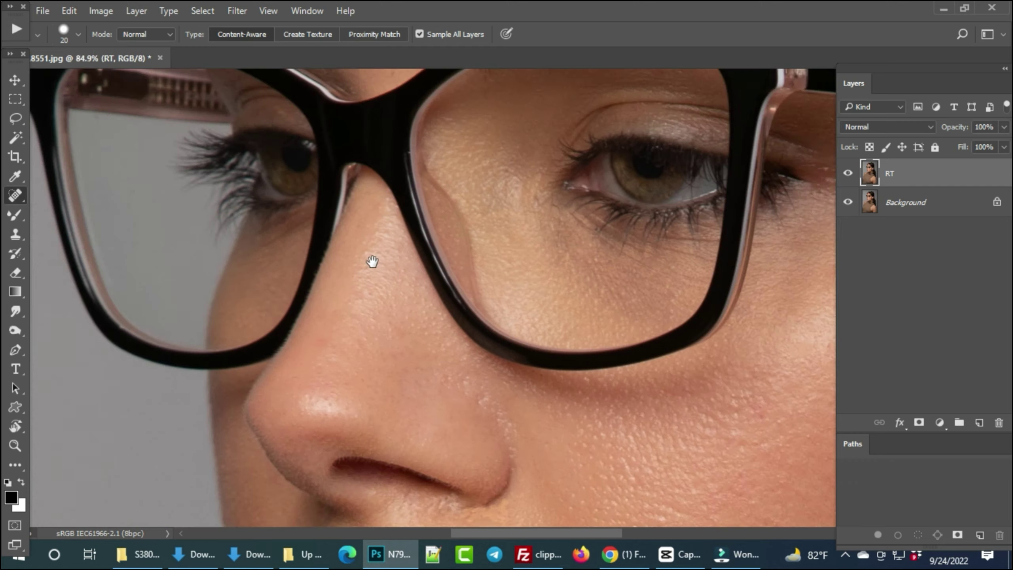
pyautogui.scroll(-1, 371, 263)
pyautogui.scroll(3, 382, 301)
pyautogui.scroll(2, 407, 312)
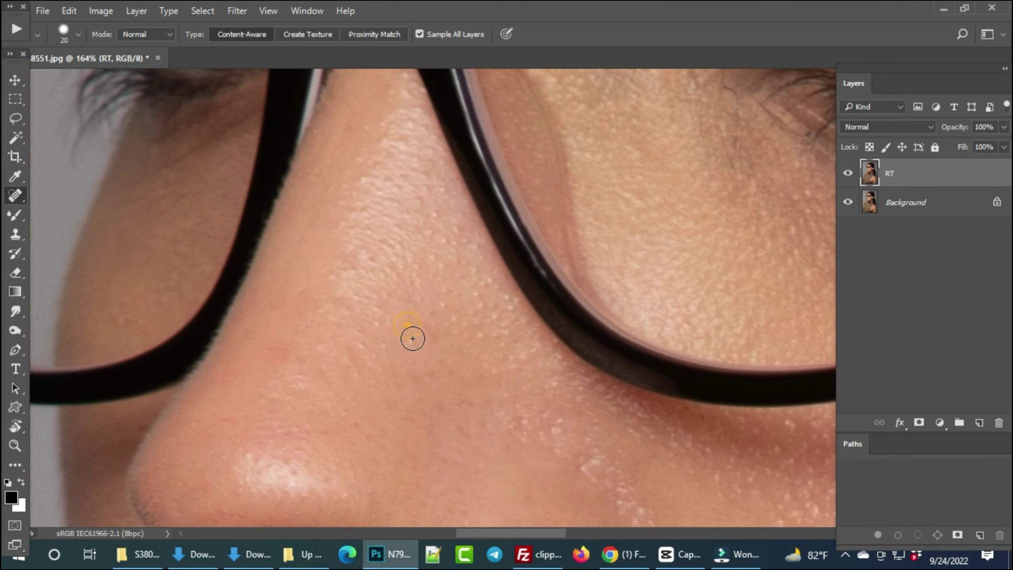
pyautogui.click(432, 223)
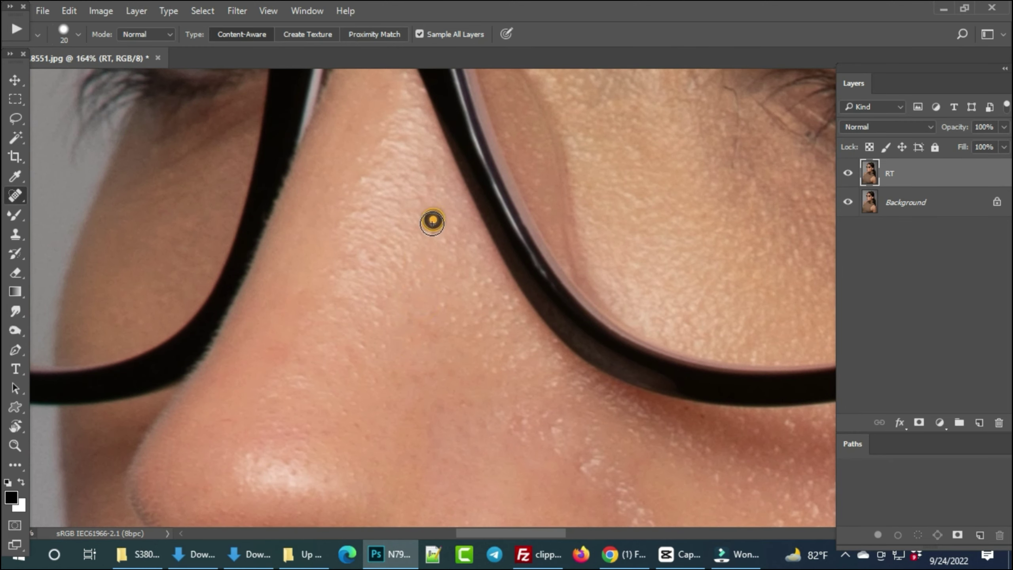
pyautogui.scroll(-4, 433, 222)
pyautogui.scroll(3, 391, 199)
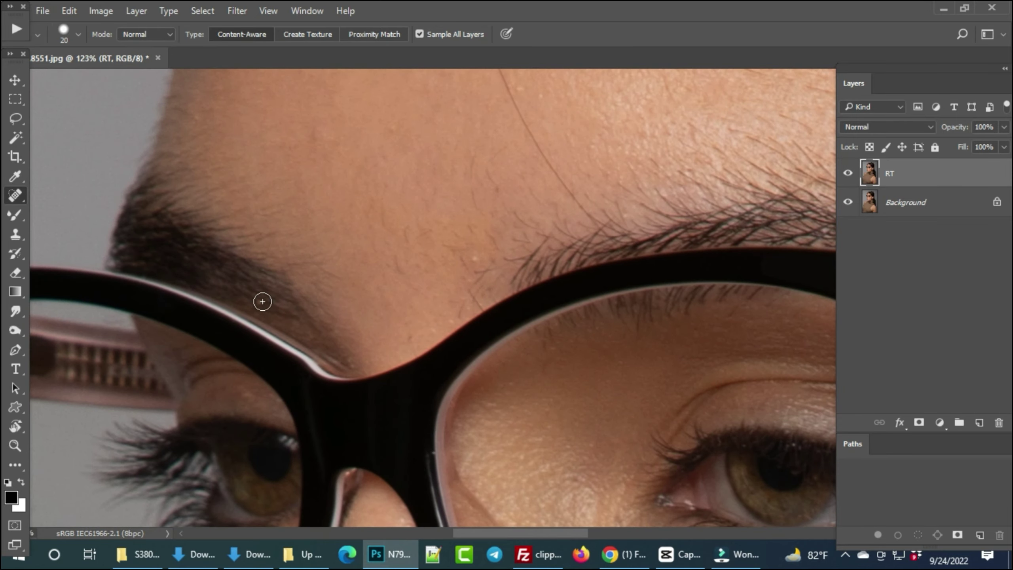
# Heal the scattered spots across the forehead with the Spot Healing Brush
pyautogui.moveTo(263, 301); pyautogui.dragTo(282, 443)
pyautogui.moveTo(349, 281); pyautogui.dragTo(372, 294)
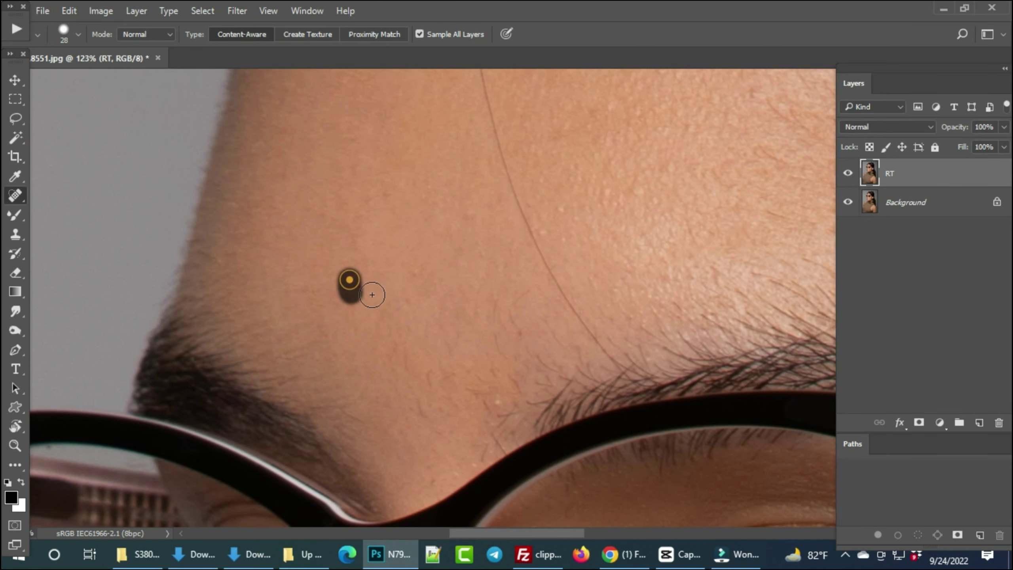
pyautogui.click(420, 275)
pyautogui.click(384, 193)
pyautogui.moveTo(550, 194); pyautogui.dragTo(559, 205)
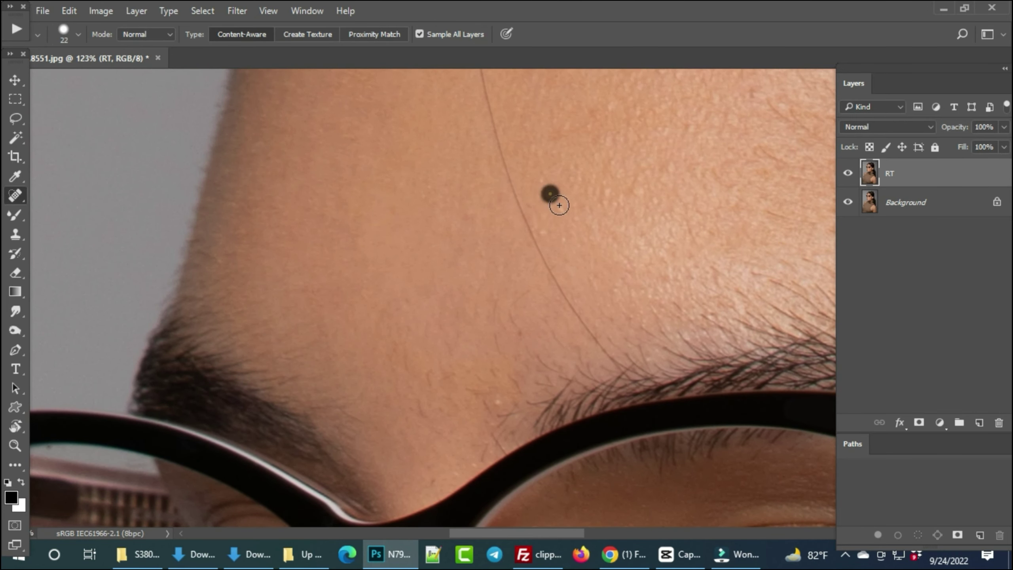
pyautogui.scroll(-3, 560, 208)
pyautogui.scroll(2, 394, 197)
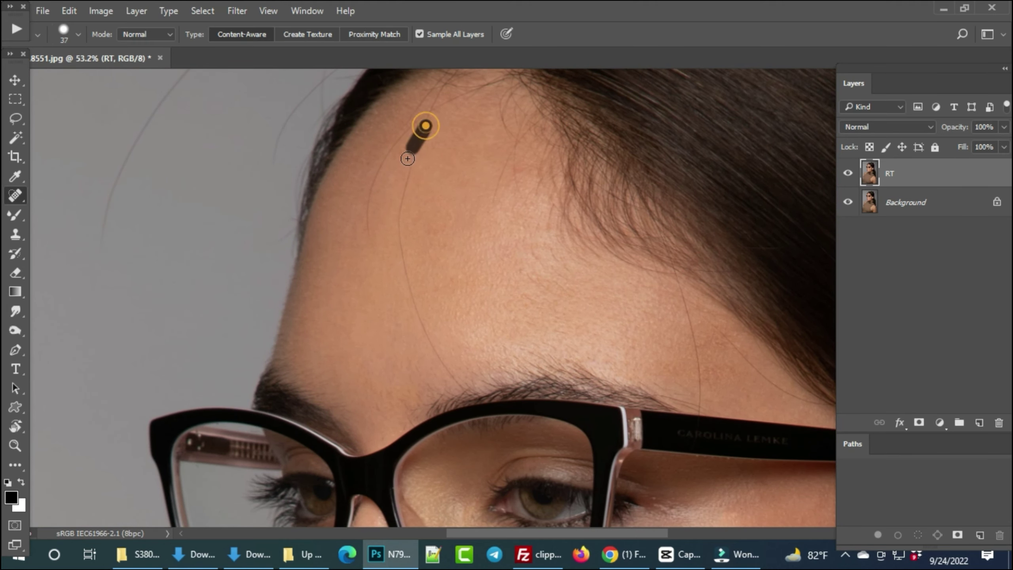
# Paint out the stray hair strand running from the hairline toward the eyebrow
pyautogui.moveTo(407, 159); pyautogui.dragTo(399, 222)
pyautogui.moveTo(414, 300)
pyautogui.mouseDown()
pyautogui.moveTo(444, 374)
pyautogui.moveTo(457, 381)
pyautogui.mouseUp()
pyautogui.scroll(1, 407, 172)
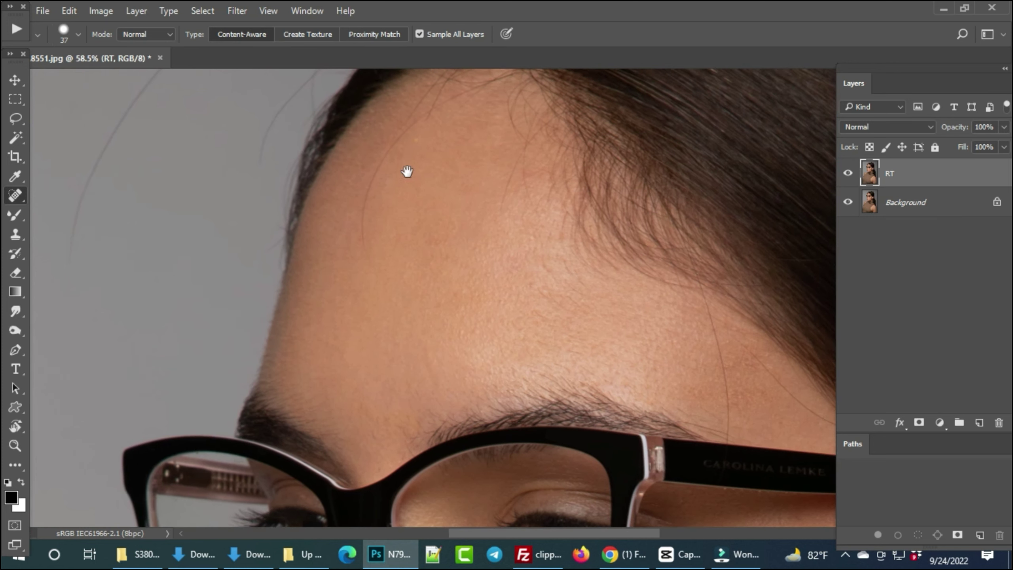
pyautogui.scroll(1, 417, 162)
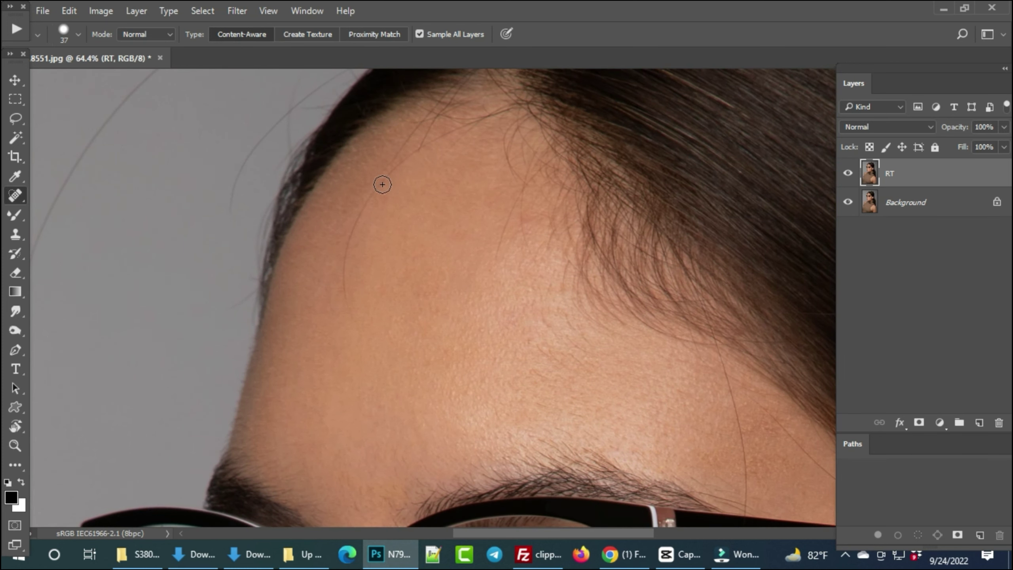
pyautogui.scroll(-1, 376, 199)
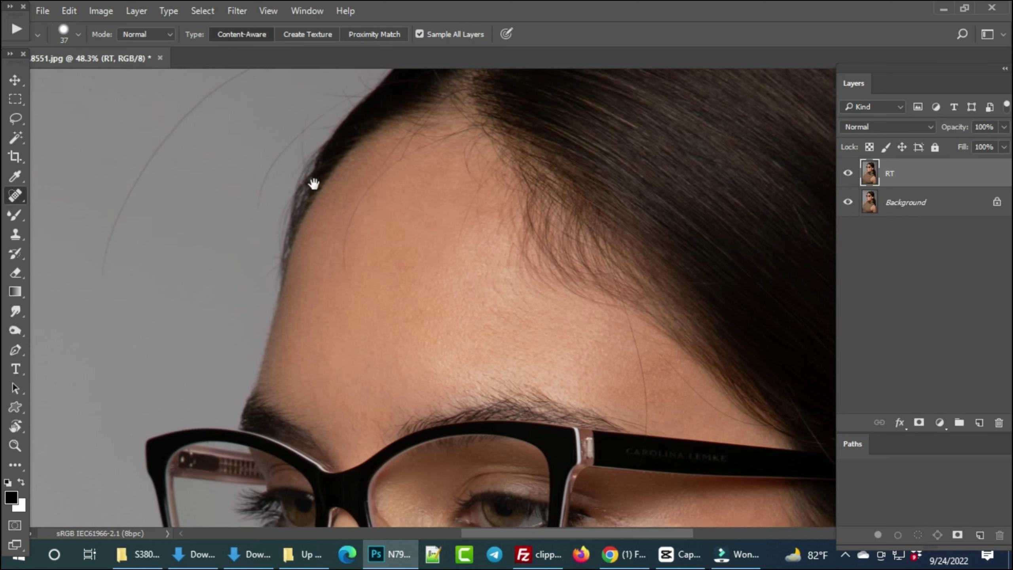
pyautogui.scroll(1, 456, 224)
# Paint out the stray hairs and leftover spots on the temple above the eyebrow
pyautogui.moveTo(417, 223); pyautogui.dragTo(435, 313)
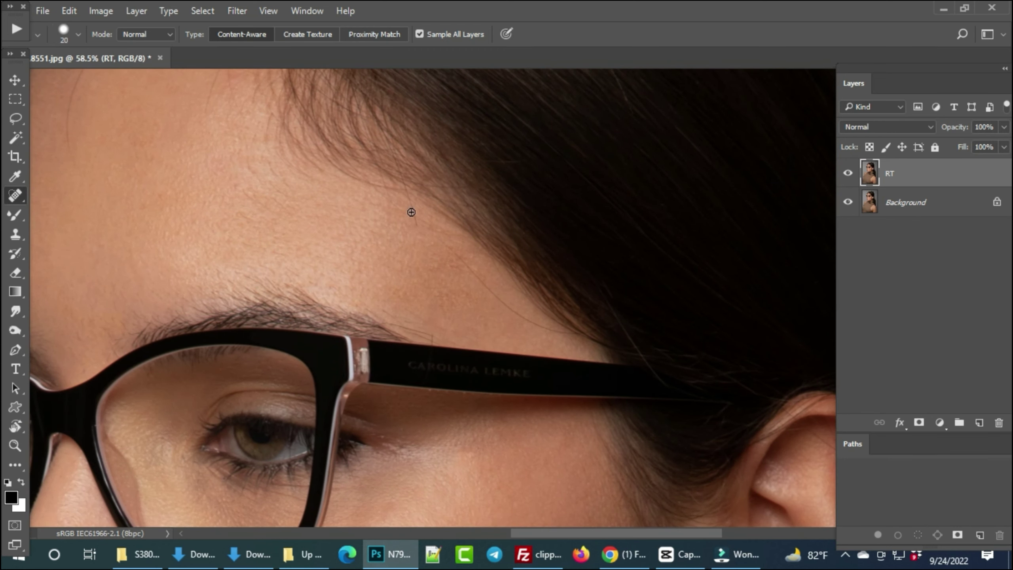
pyautogui.scroll(2, 424, 220)
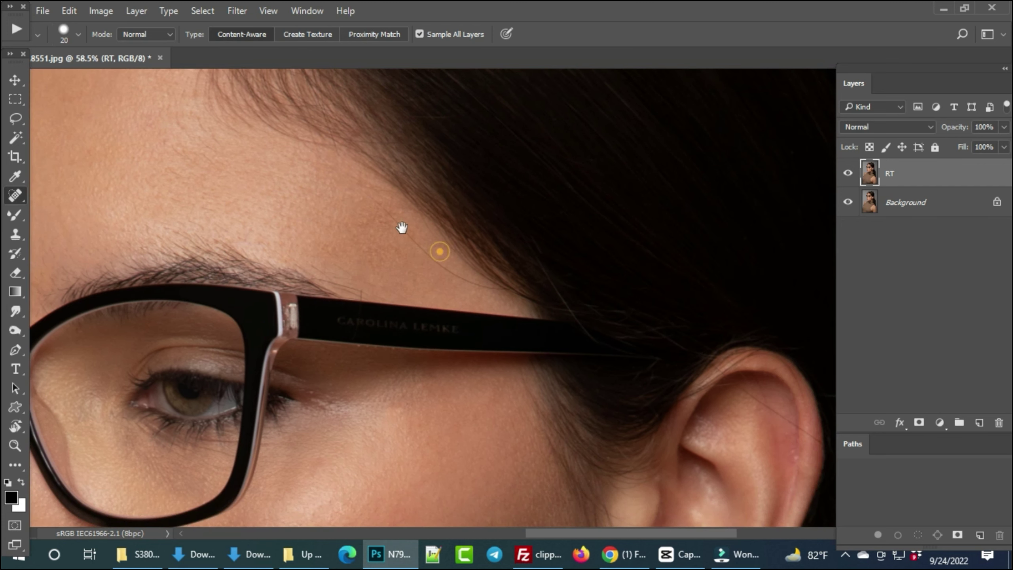
pyautogui.moveTo(340, 175); pyautogui.dragTo(397, 237)
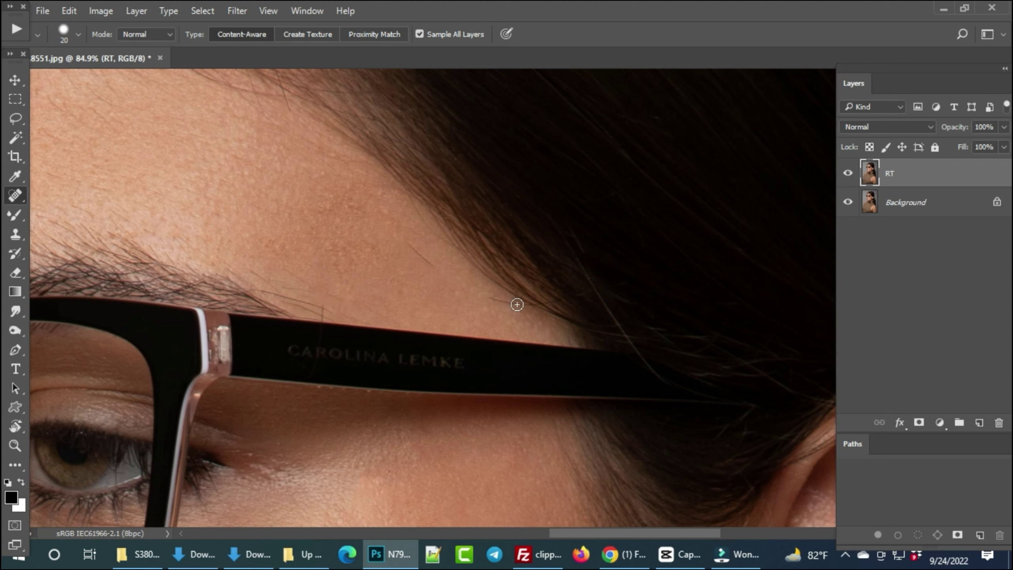
pyautogui.click(402, 238)
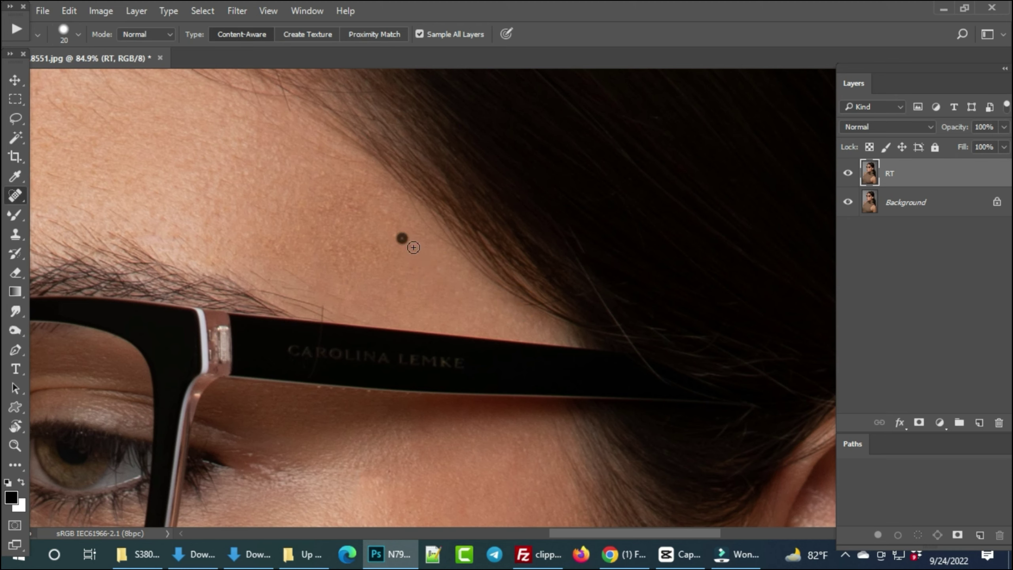
pyautogui.keyDown('alt'); pyautogui.scroll(2, 376, 206); pyautogui.keyUp('alt')
pyautogui.click(380, 216)
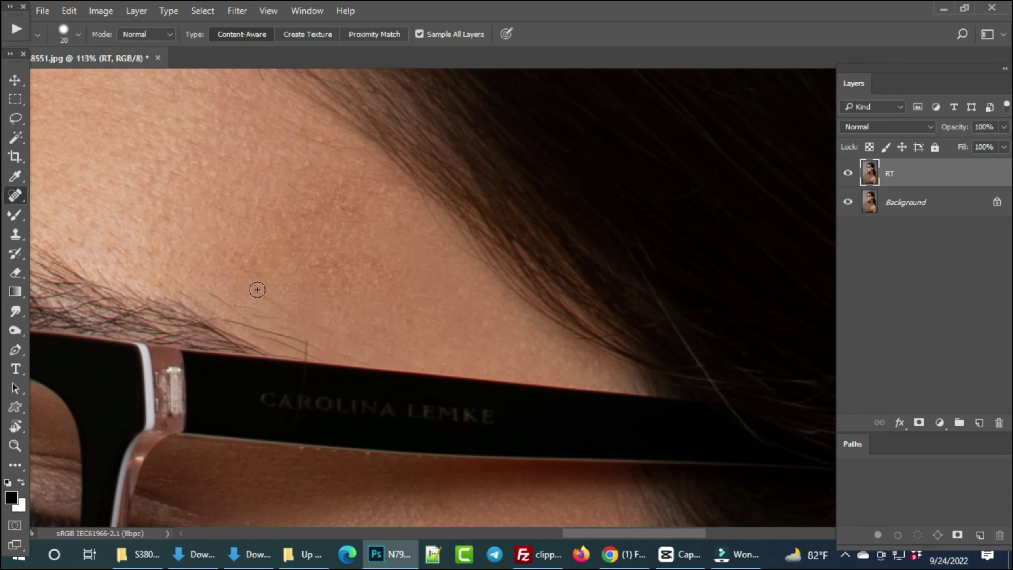
pyautogui.moveTo(257, 290); pyautogui.dragTo(319, 311)
pyautogui.keyDown('alt'); pyautogui.scroll(-2, 447, 244); pyautogui.keyUp('alt')
# Remove the stray hair crossing the glasses arm with a 20 px brush
pyautogui.moveTo(338, 353); pyautogui.dragTo(504, 247)
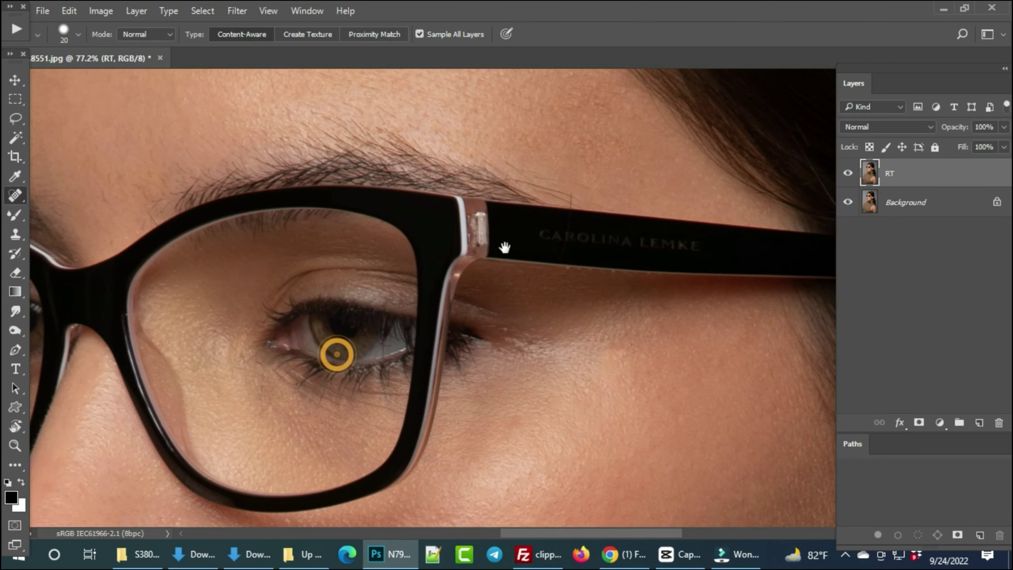
pyautogui.keyDown('alt'); pyautogui.scroll(1, 504, 247); pyautogui.keyUp('alt')
pyautogui.keyDown('alt'); pyautogui.scroll(3, 520, 237); pyautogui.keyUp('alt')
pyautogui.scroll(2, 349, 345)
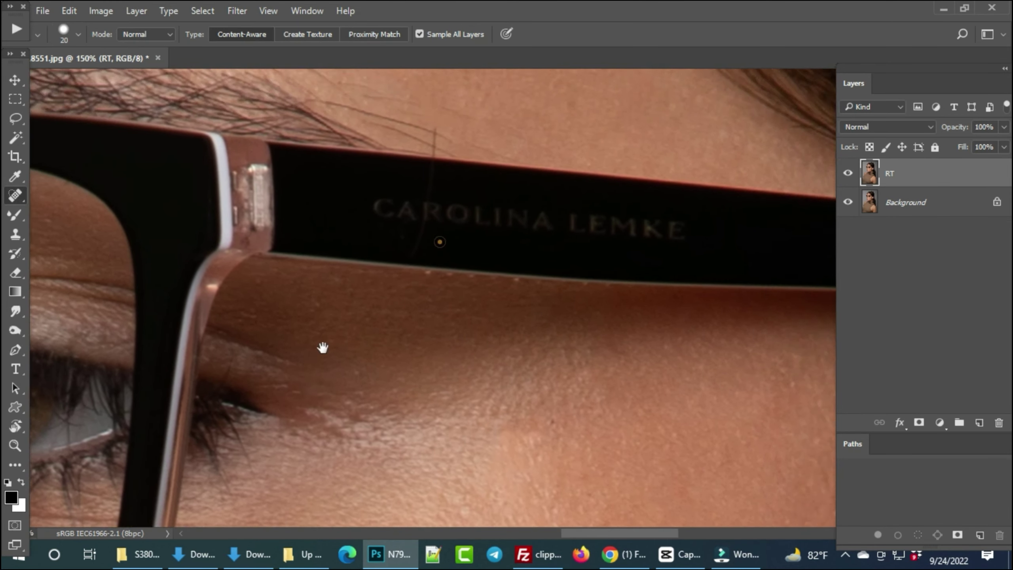
pyautogui.scroll(2, 323, 347)
pyautogui.moveTo(349, 244); pyautogui.dragTo(345, 301)
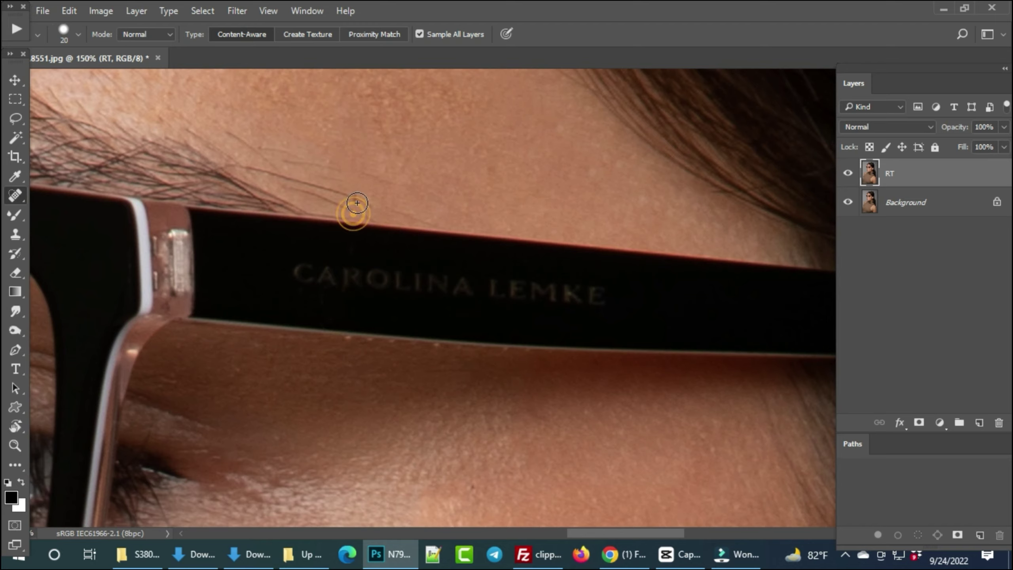
pyautogui.scroll(-3, 408, 195)
pyautogui.scroll(-3, 441, 183)
# Heal the spots on the earlobe and on the jaw below the ear
pyautogui.scroll(1, 430, 181)
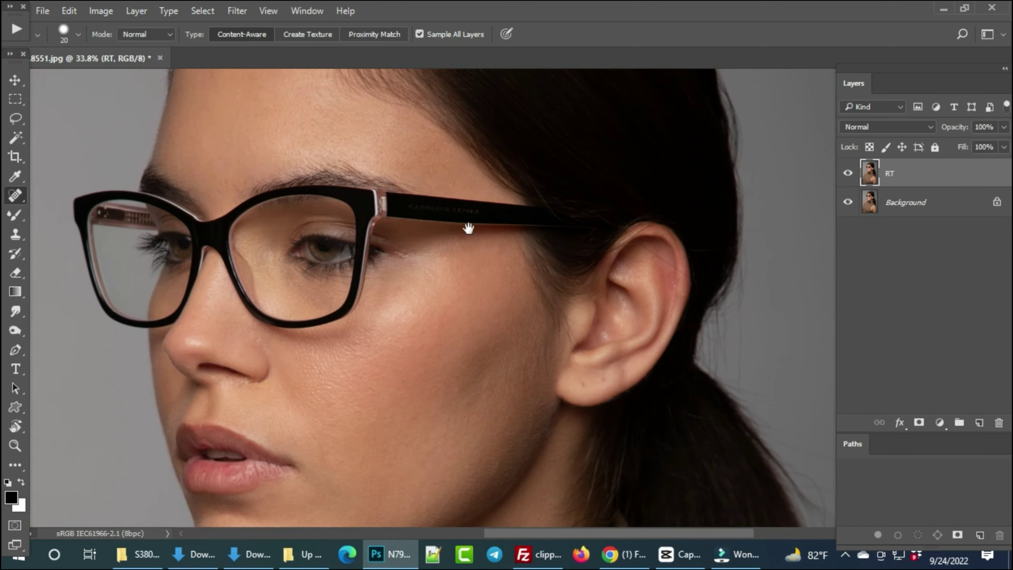
pyautogui.scroll(3, 466, 229)
pyautogui.scroll(3, 517, 312)
pyautogui.click(447, 250)
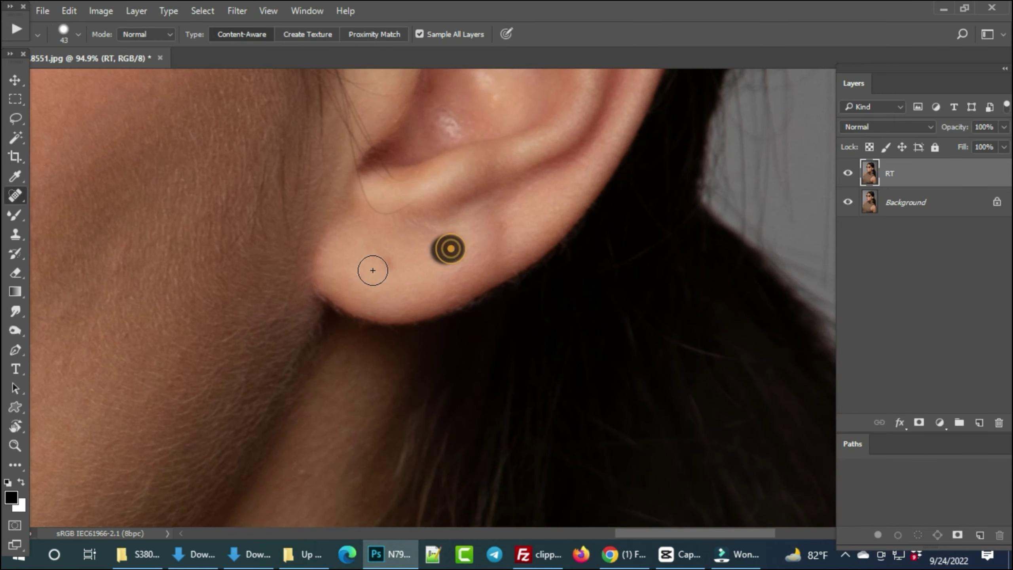
pyautogui.click(388, 264)
pyautogui.scroll(-1, 372, 247)
pyautogui.moveTo(372, 318); pyautogui.dragTo(397, 194)
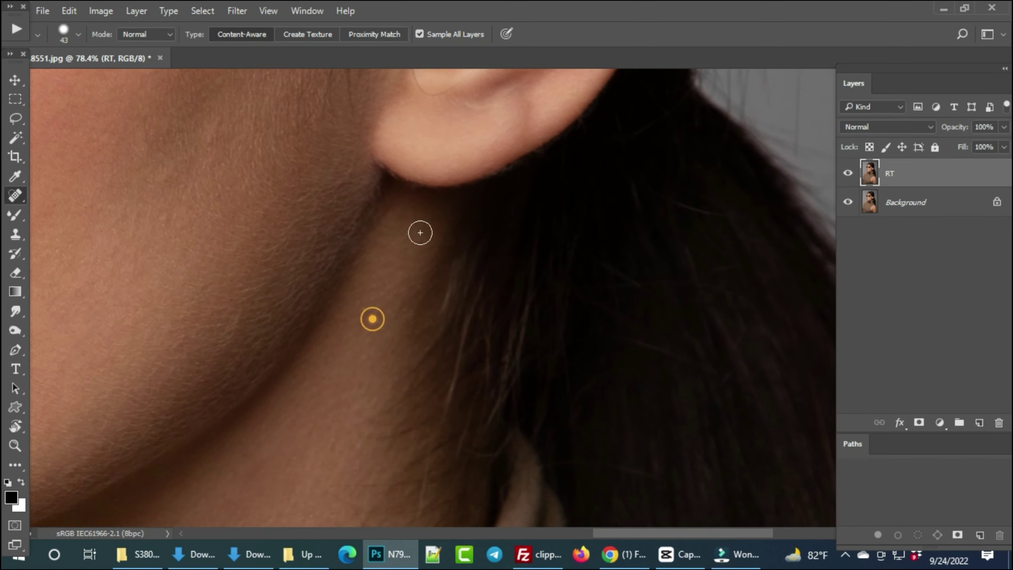
pyautogui.moveTo(279, 249); pyautogui.dragTo(422, 273)
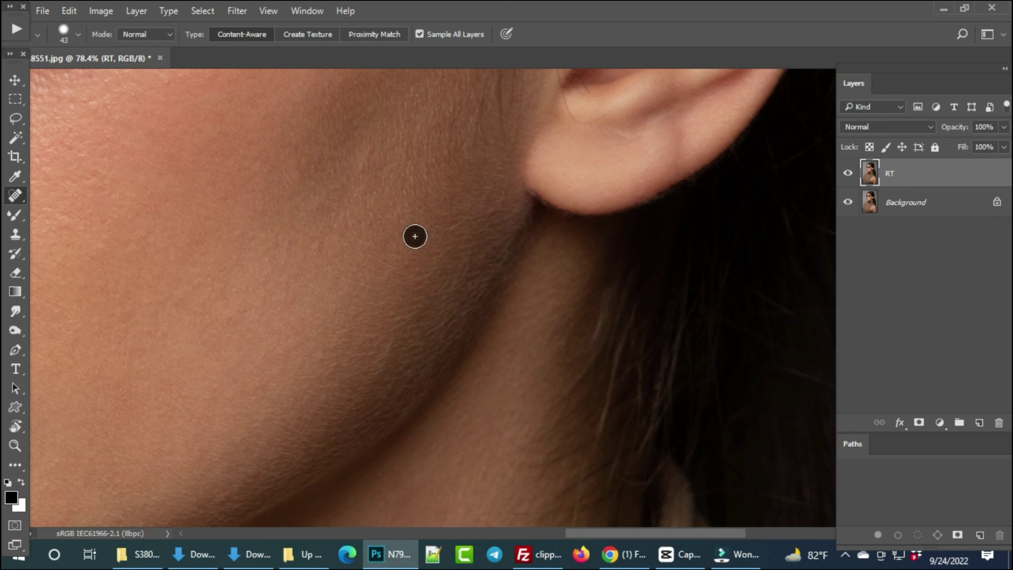
pyautogui.click(369, 164)
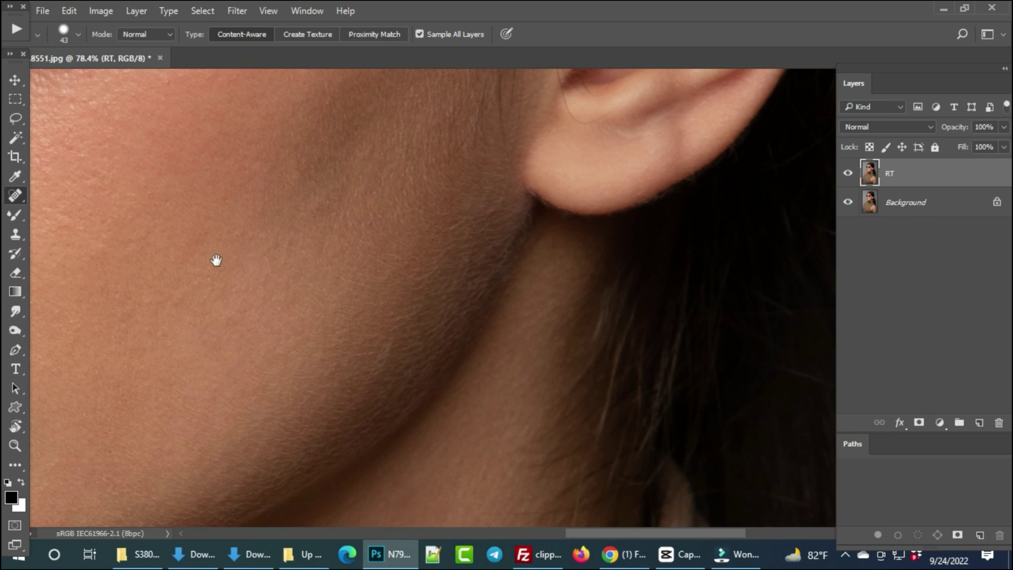
# Heal the dark mole on the neck and small spots under the chin with a 34 px brush
pyautogui.moveTo(186, 274); pyautogui.dragTo(345, 234)
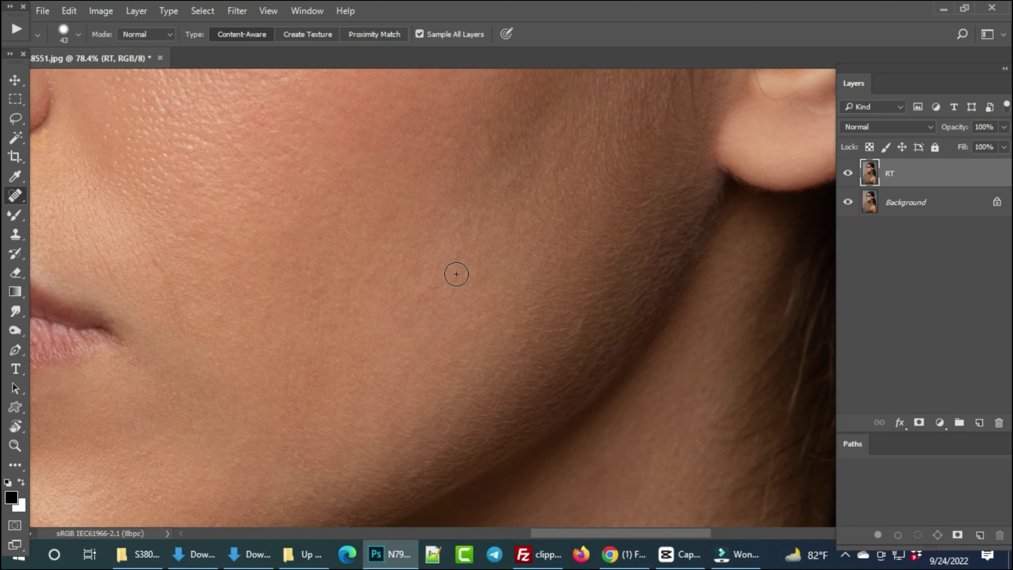
pyautogui.scroll(-3, 456, 274)
pyautogui.scroll(3, 272, 276)
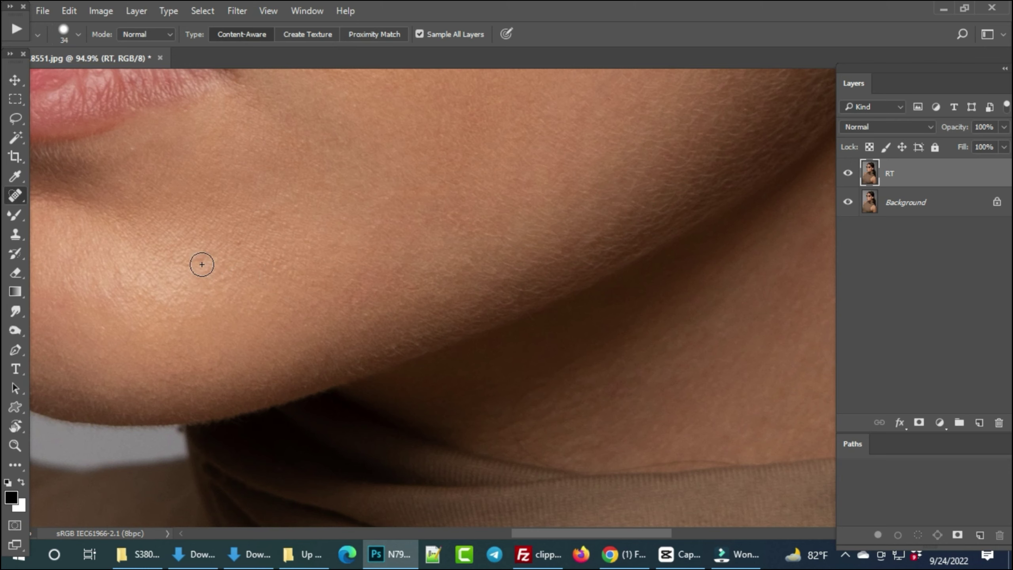
pyautogui.hscroll(3, 319, 286)
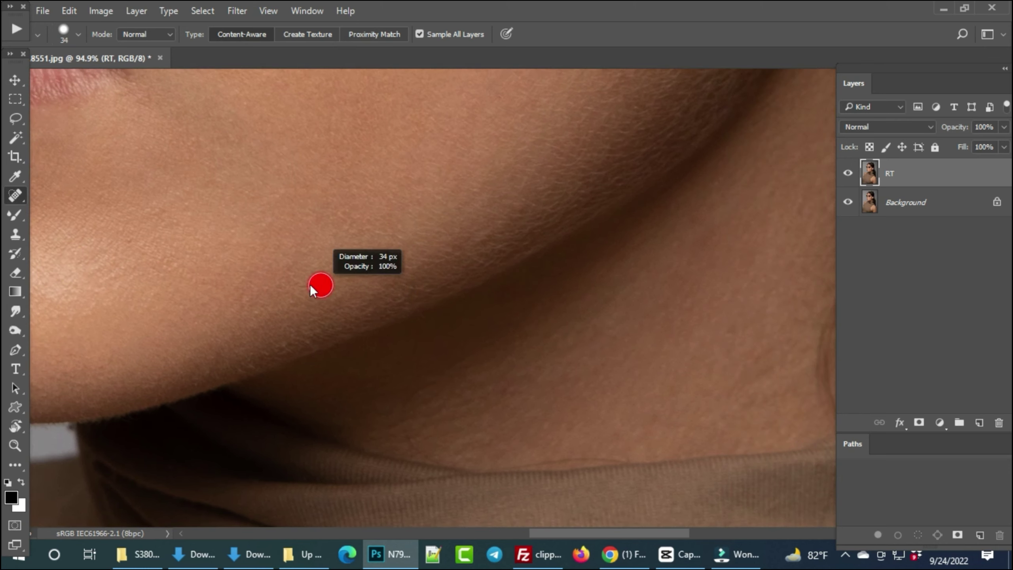
pyautogui.moveTo(528, 295); pyautogui.dragTo(399, 264)
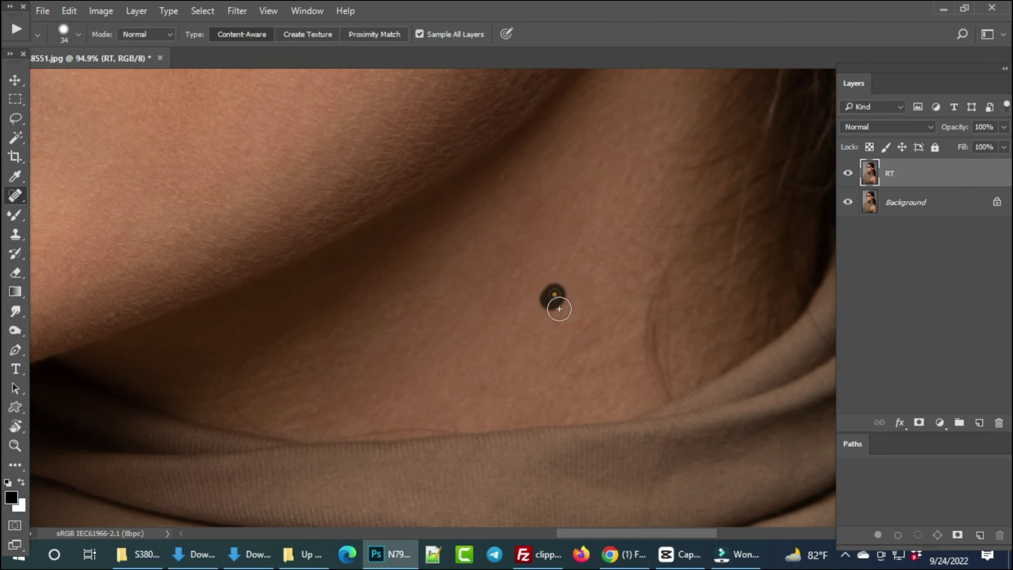
pyautogui.moveTo(505, 386); pyautogui.dragTo(430, 403)
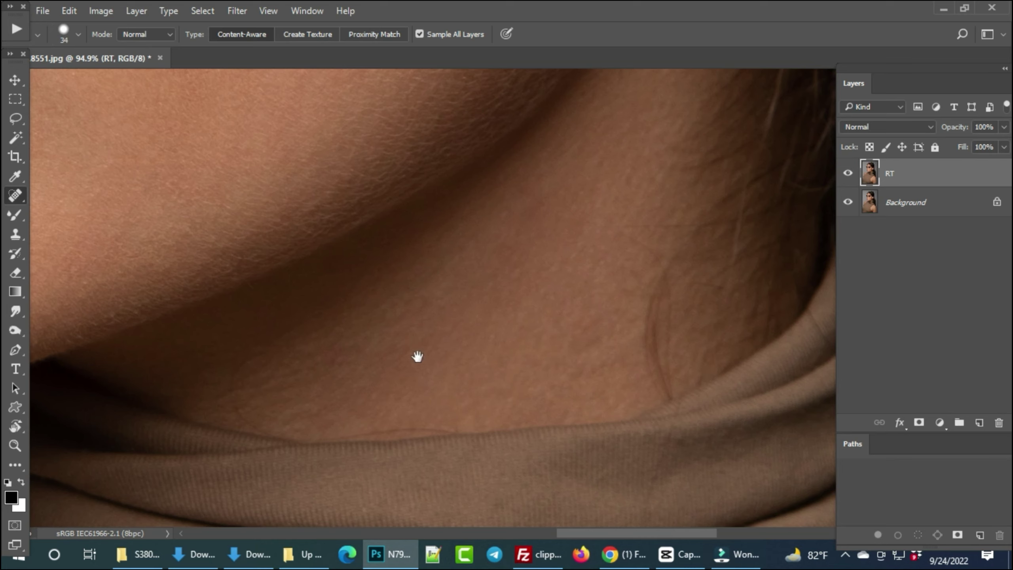
pyautogui.moveTo(418, 355)
pyautogui.mouseDown()
pyautogui.moveTo(459, 323)
pyautogui.moveTo(434, 353)
pyautogui.mouseUp()
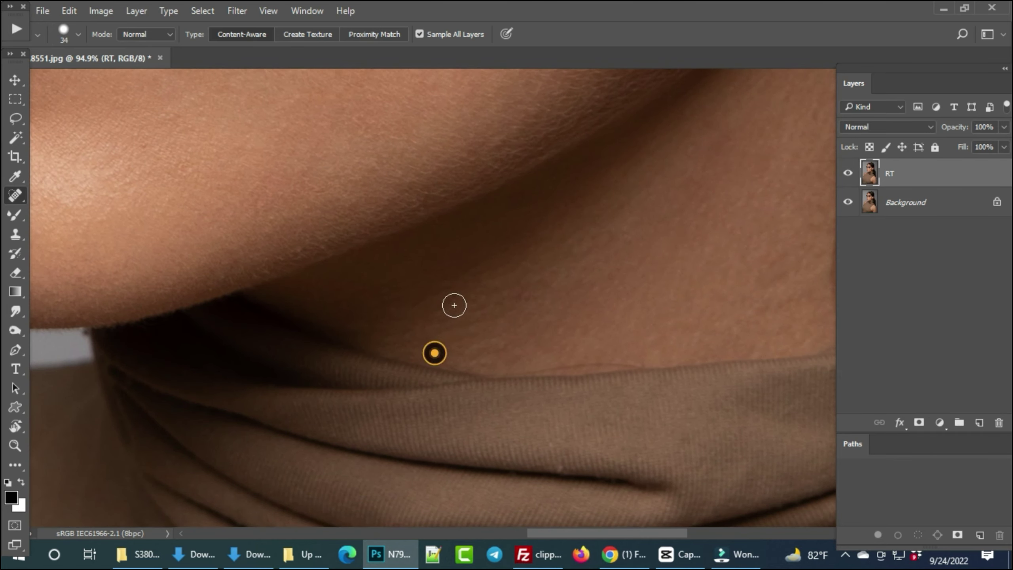
pyautogui.moveTo(595, 328); pyautogui.dragTo(462, 322)
pyautogui.moveTo(375, 344); pyautogui.dragTo(586, 290)
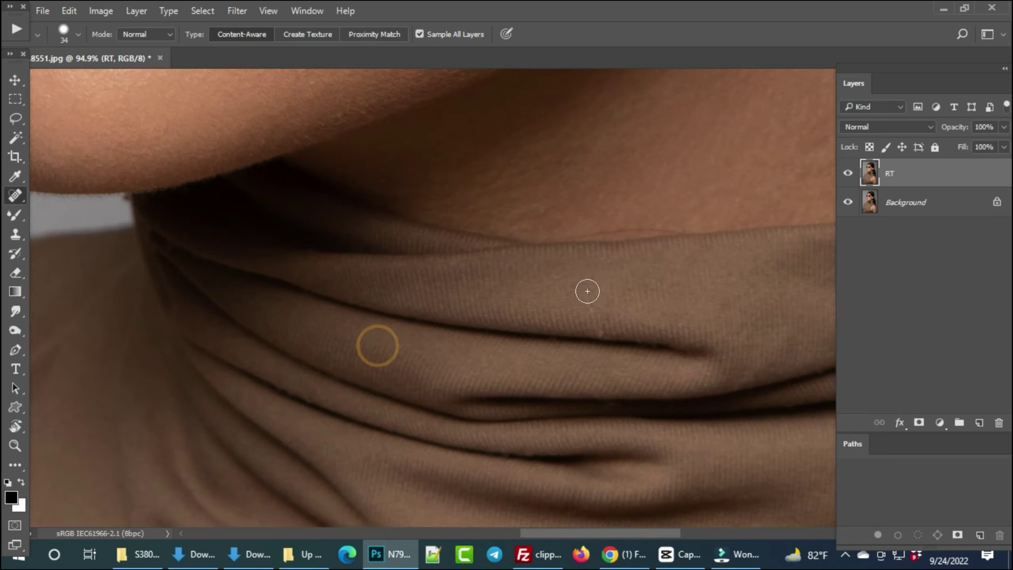
pyautogui.moveTo(454, 310)
pyautogui.mouseDown()
pyautogui.moveTo(422, 311)
pyautogui.moveTo(474, 273)
pyautogui.mouseUp()
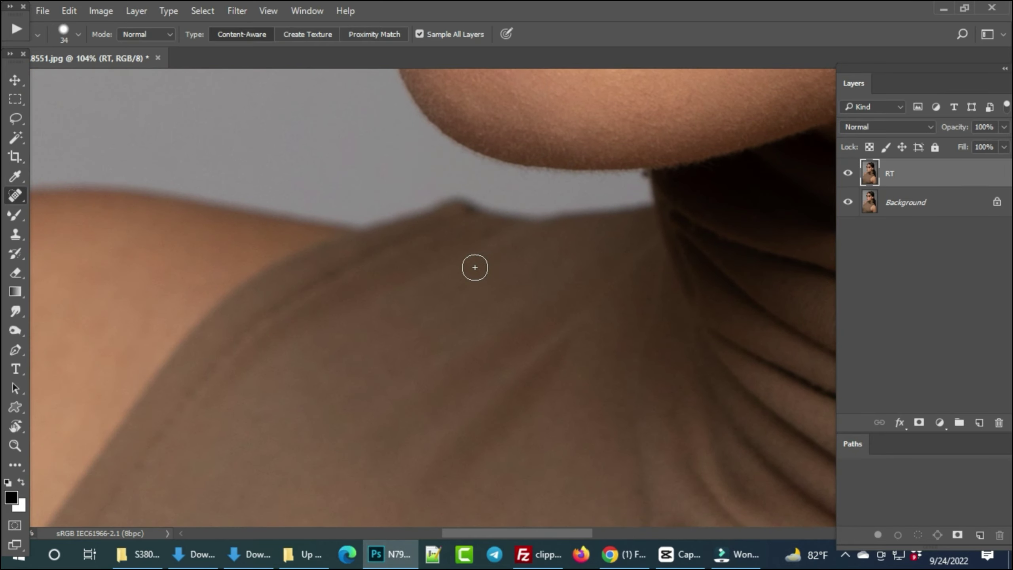
# Heal the two dark skin spots and the light spot at the arm edge
pyautogui.scroll(-2, 383, 274)
pyautogui.moveTo(382, 272); pyautogui.dragTo(325, 240)
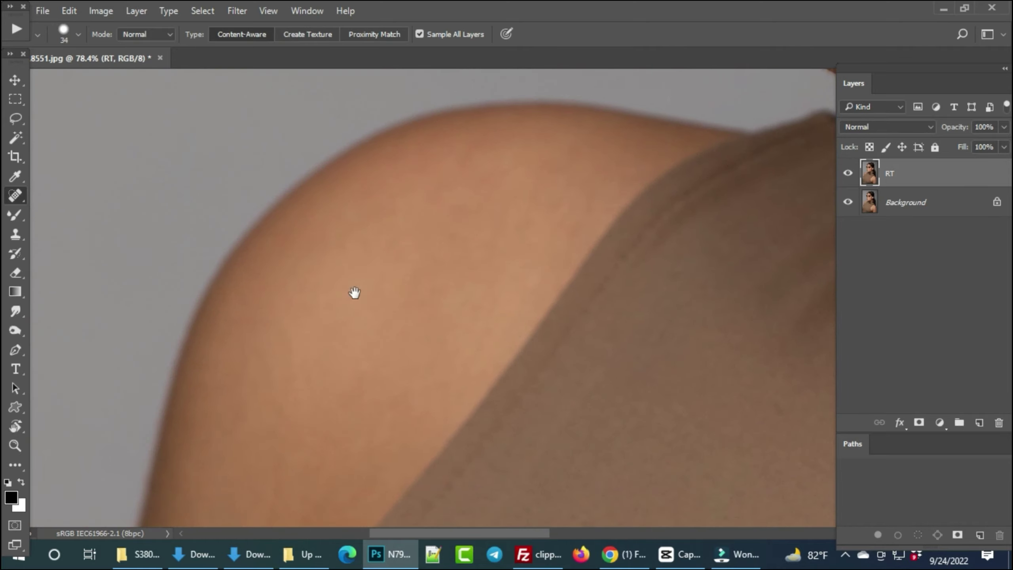
pyautogui.moveTo(355, 294); pyautogui.dragTo(294, 255)
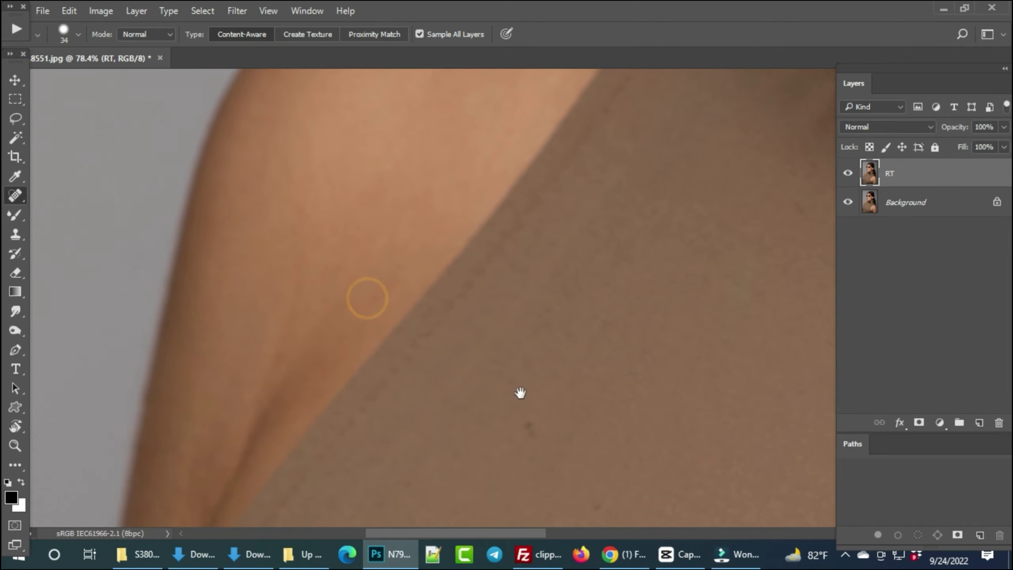
pyautogui.moveTo(541, 412)
pyautogui.mouseDown()
pyautogui.moveTo(406, 284)
pyautogui.moveTo(373, 323)
pyautogui.mouseUp()
pyautogui.moveTo(445, 351); pyautogui.dragTo(446, 375)
pyautogui.scroll(-3, 472, 268)
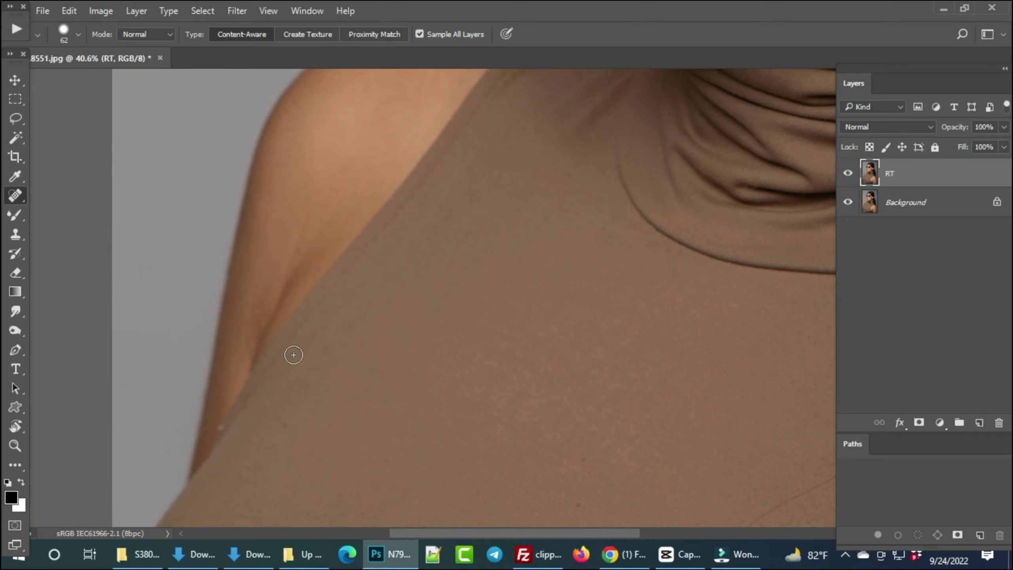
pyautogui.scroll(3, 268, 370)
pyautogui.scroll(2, 255, 378)
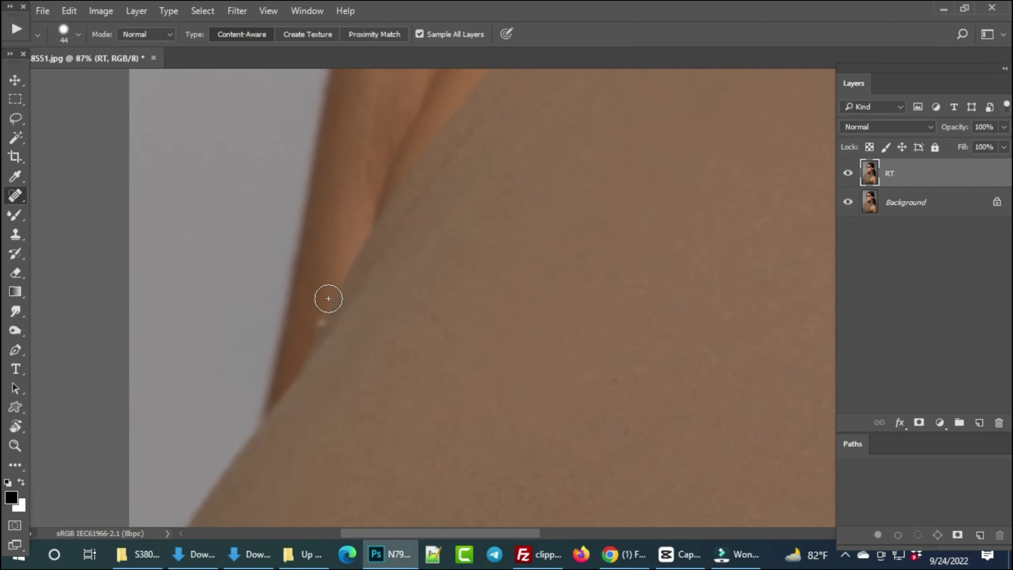
pyautogui.keyDown('alt'); pyautogui.rightClick(328, 296); pyautogui.keyUp('alt')
pyautogui.click(321, 329)
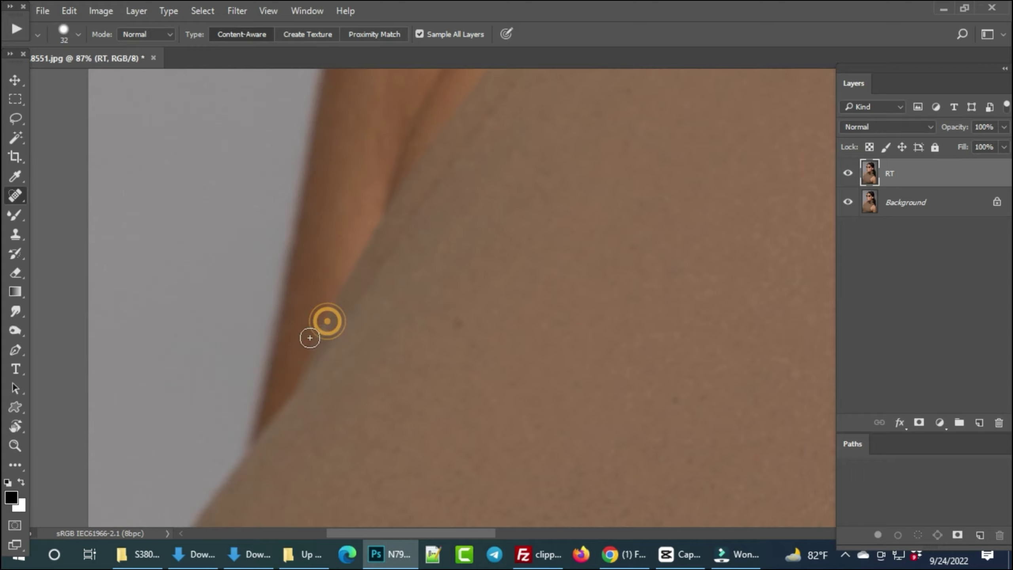
# Enlarge the brush to 73 px and heal the marks and dark seam line on the top
pyautogui.scroll(-2, 305, 267)
pyautogui.scroll(-1, 305, 267)
pyautogui.keyDown('alt'); pyautogui.rightClick(328, 276); pyautogui.keyUp('alt')
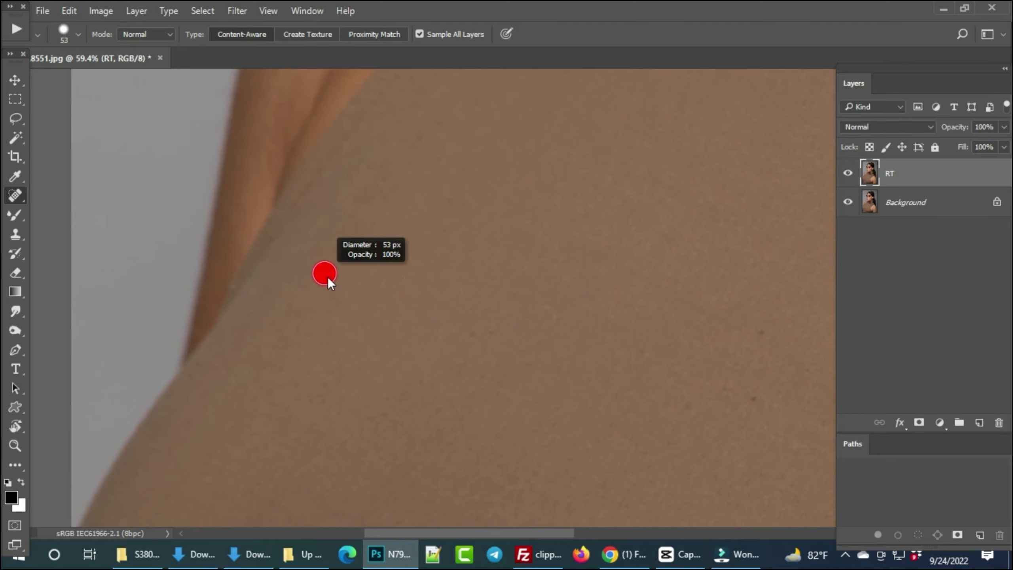
pyautogui.moveTo(319, 276)
pyautogui.mouseDown()
pyautogui.moveTo(393, 306)
pyautogui.moveTo(249, 272)
pyautogui.mouseUp()
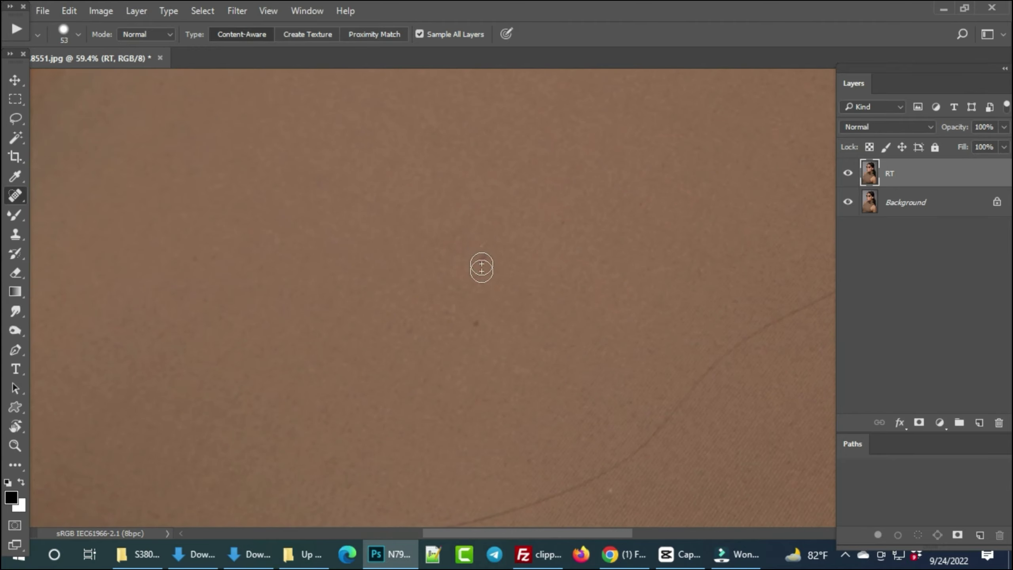
pyautogui.moveTo(481, 249); pyautogui.dragTo(480, 317)
pyautogui.keyDown('alt'); pyautogui.rightClick(425, 321); pyautogui.keyUp('alt')
pyautogui.scroll(-2, 461, 199)
pyautogui.scroll(-2, 341, 322)
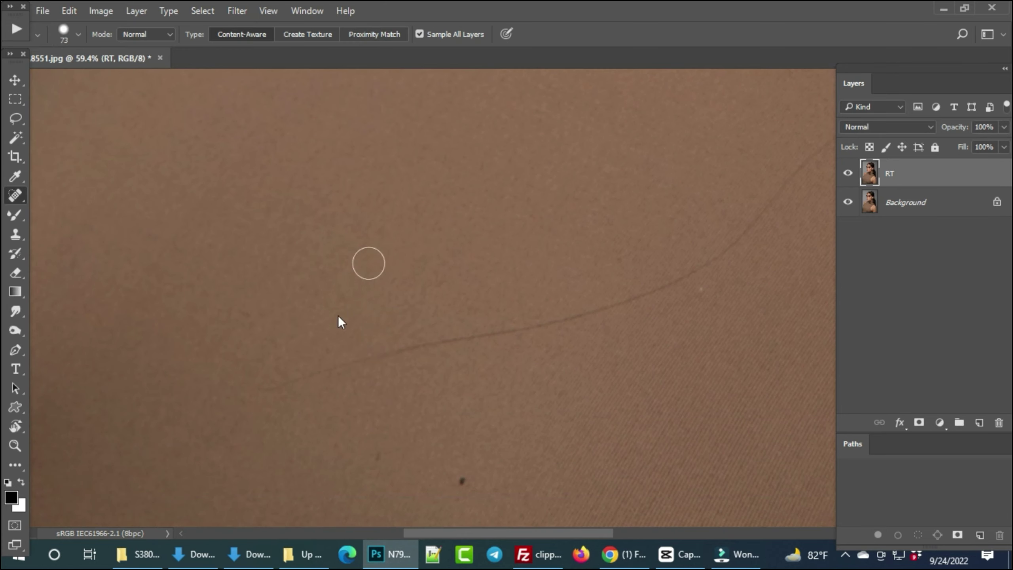
pyautogui.moveTo(276, 382)
pyautogui.mouseDown()
pyautogui.moveTo(519, 317)
pyautogui.moveTo(635, 263)
pyautogui.mouseUp()
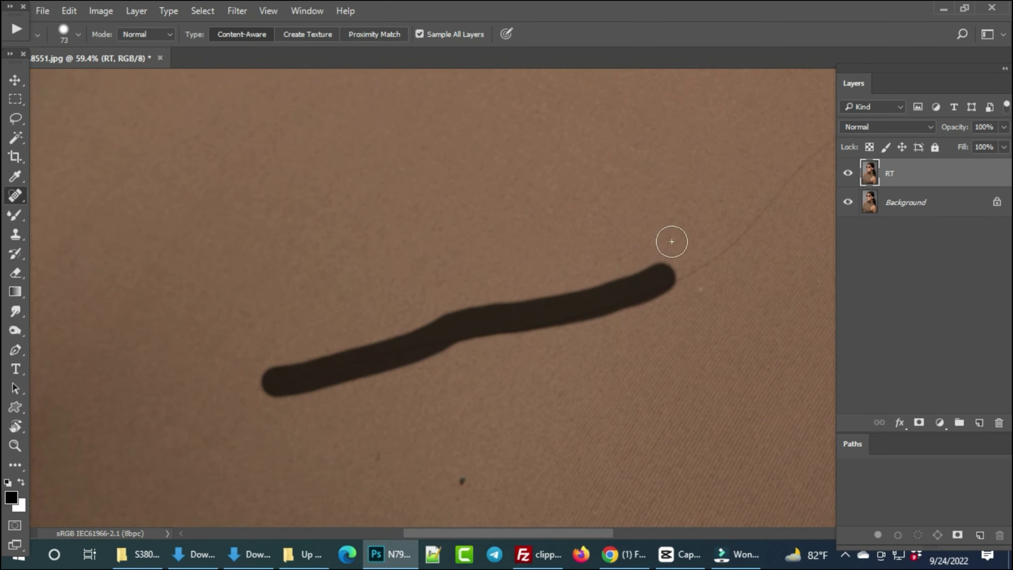
pyautogui.scroll(-2, 507, 269)
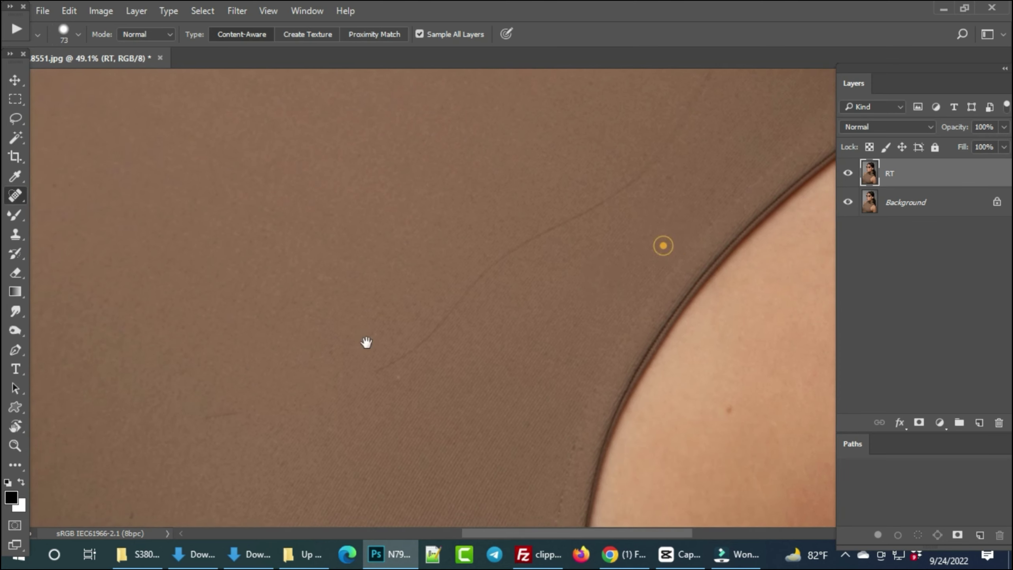
# With a 57 px brush, heal the faint lines, dark mark and small specks on the top
pyautogui.keyDown('alt'); pyautogui.rightClick(591, 273); pyautogui.keyUp('alt')
pyautogui.click(624, 187)
pyautogui.moveTo(598, 192)
pyautogui.mouseDown()
pyautogui.moveTo(507, 254)
pyautogui.moveTo(378, 374)
pyautogui.mouseUp()
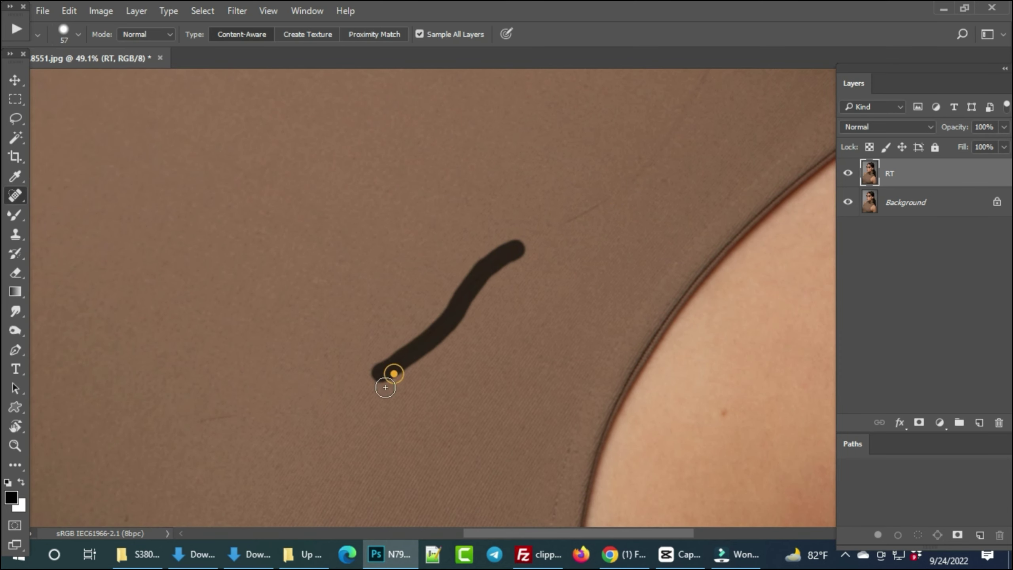
pyautogui.moveTo(197, 418); pyautogui.dragTo(276, 418)
pyautogui.moveTo(279, 481); pyautogui.dragTo(299, 492)
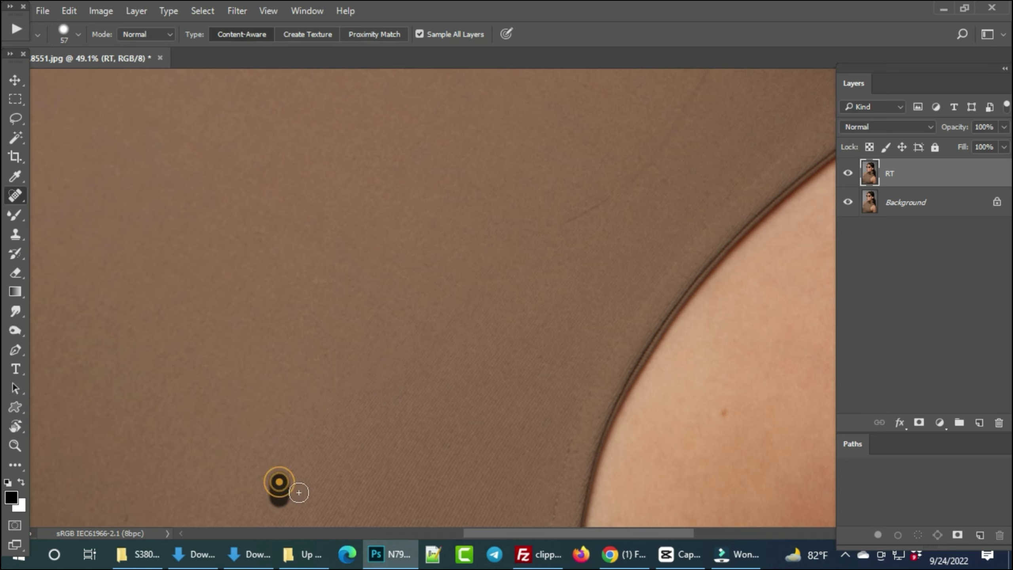
pyautogui.hscroll(-5, 340, 439)
pyautogui.click(409, 357)
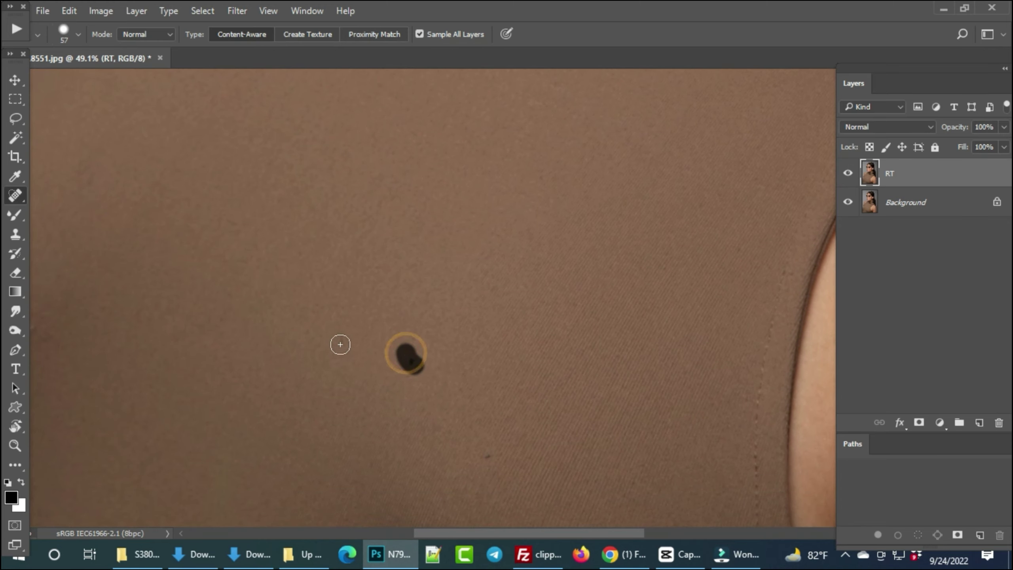
pyautogui.click(336, 341)
pyautogui.moveTo(473, 380)
pyautogui.mouseDown()
pyautogui.moveTo(387, 342)
pyautogui.moveTo(339, 369)
pyautogui.mouseUp()
pyautogui.scroll(-3, 377, 413)
pyautogui.scroll(1, 340, 369)
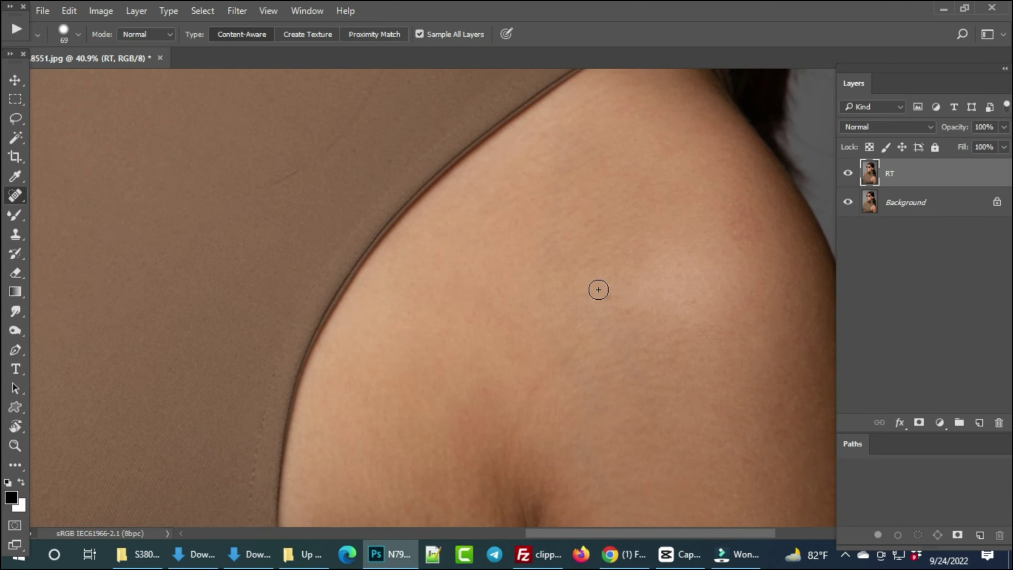
# Heal the blemishes, small spots and dark mole on the shoulder skin
pyautogui.scroll(1, 614, 297)
pyautogui.moveTo(365, 328); pyautogui.dragTo(386, 317)
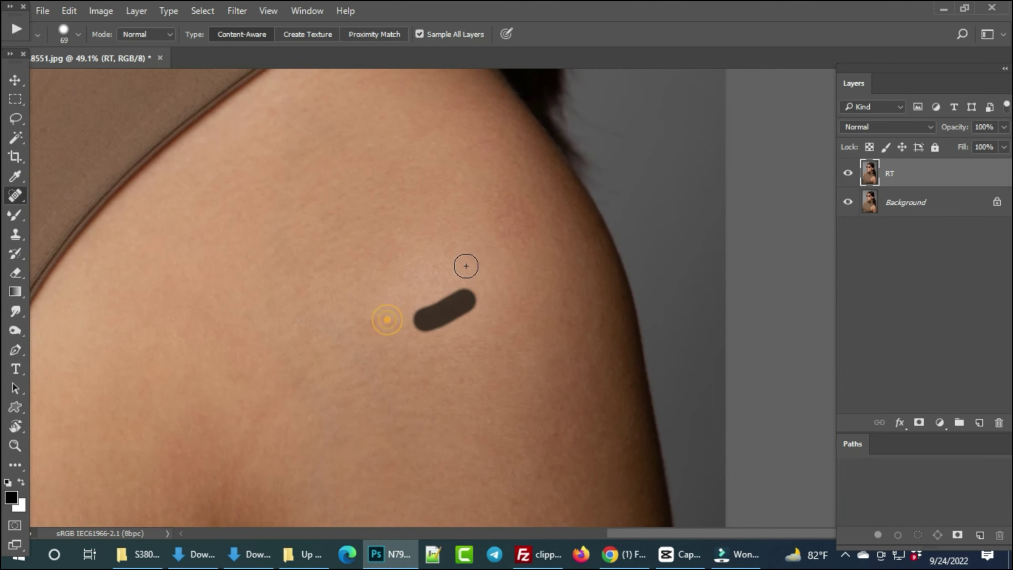
pyautogui.scroll(2, 450, 291)
pyautogui.scroll(1, 428, 247)
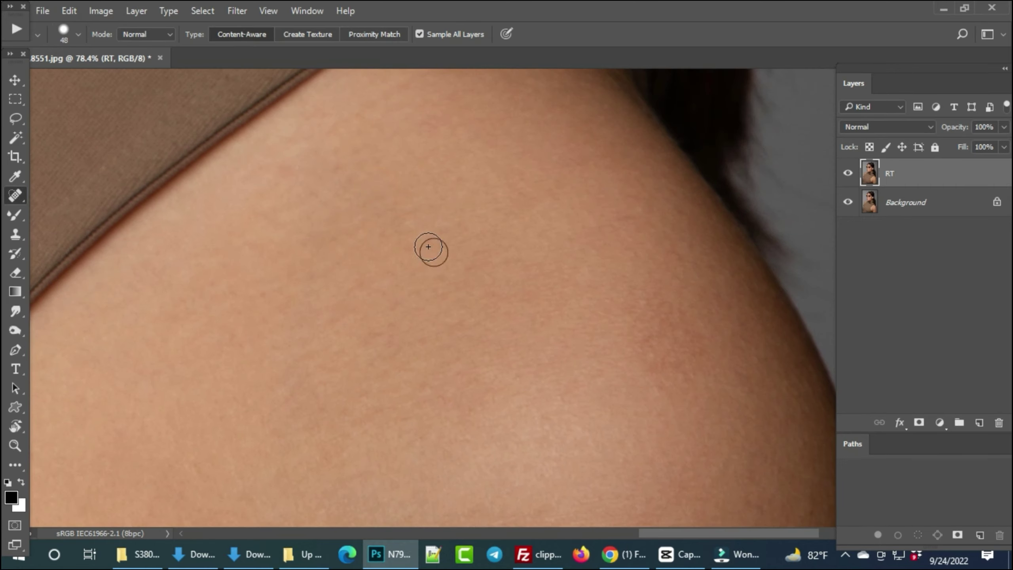
pyautogui.click(328, 163)
pyautogui.scroll(-1, 398, 168)
pyautogui.moveTo(493, 285); pyautogui.dragTo(512, 201)
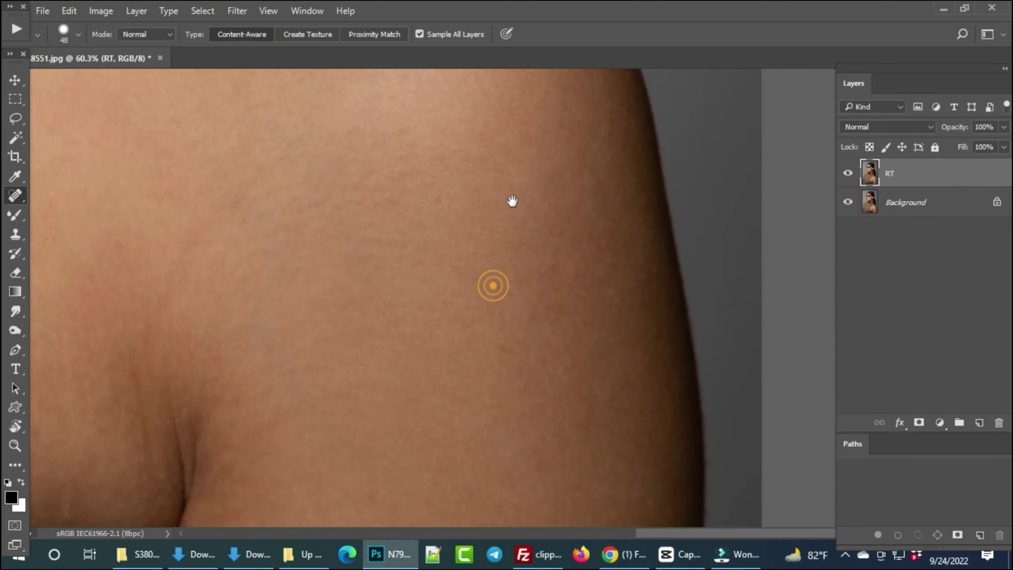
pyautogui.click(514, 318)
pyautogui.moveTo(547, 303); pyautogui.dragTo(556, 259)
pyautogui.moveTo(561, 216); pyautogui.dragTo(550, 260)
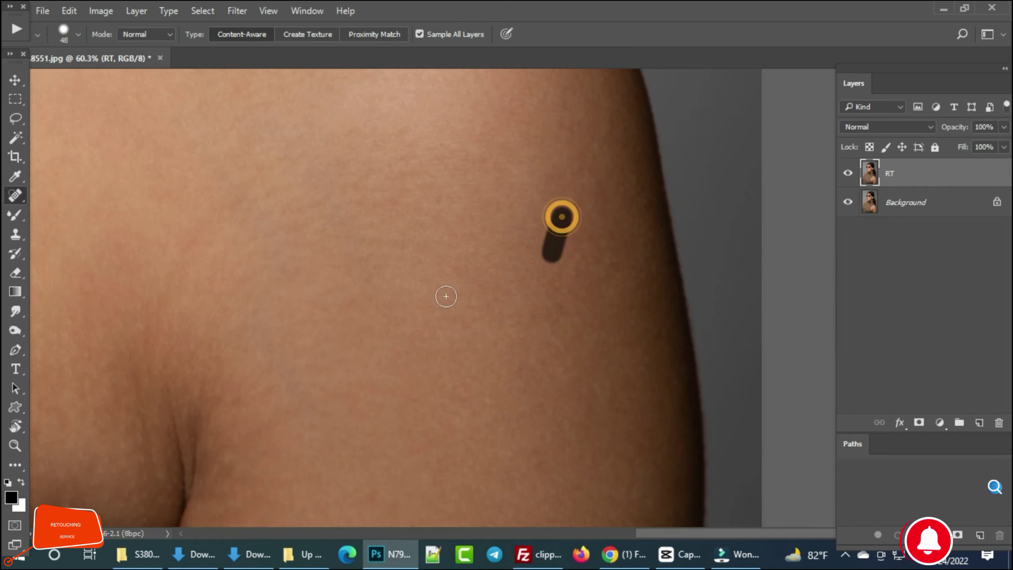
# Resize the healing brush and heal the first two blemishes on the upper arm
pyautogui.moveTo(445, 294)
pyautogui.mouseDown()
pyautogui.moveTo(359, 267)
pyautogui.moveTo(389, 210)
pyautogui.moveTo(312, 243)
pyautogui.mouseUp()
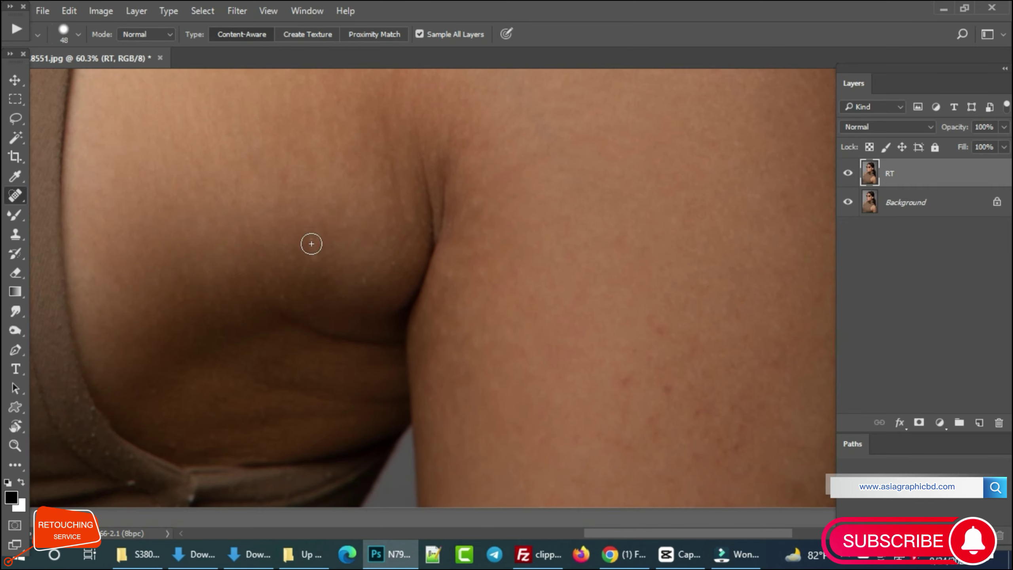
pyautogui.moveTo(294, 299); pyautogui.dragTo(433, 228)
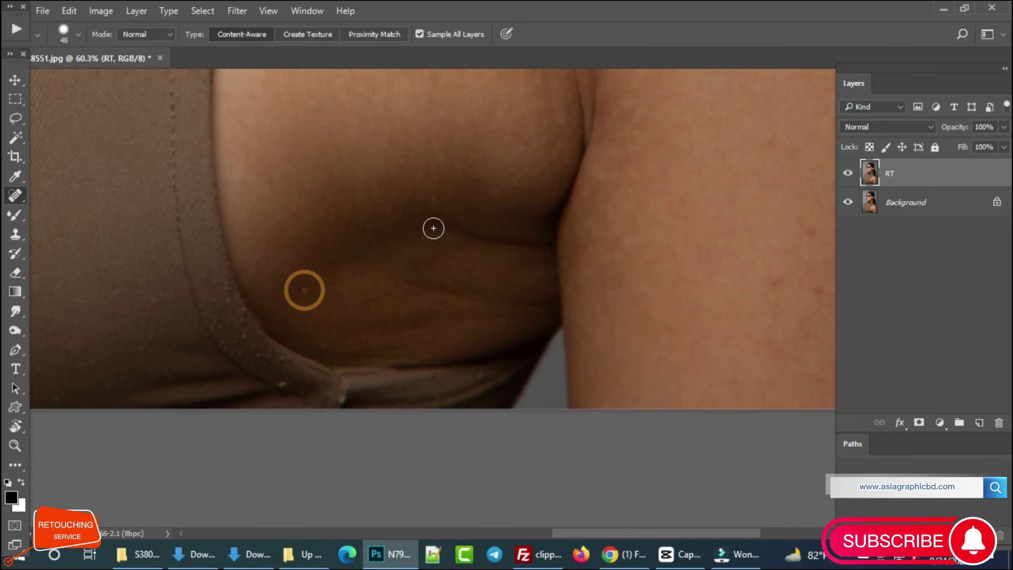
pyautogui.click(283, 380)
pyautogui.moveTo(666, 273)
pyautogui.mouseDown()
pyautogui.moveTo(382, 272)
pyautogui.moveTo(380, 240)
pyautogui.mouseUp()
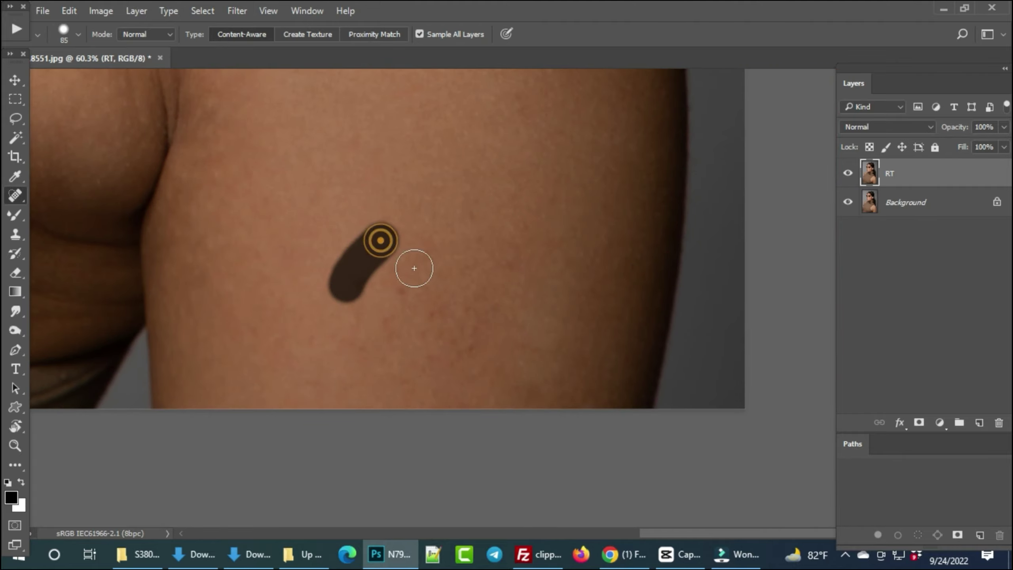
pyautogui.rightClick(418, 250)
pyautogui.press('Return')
pyautogui.moveTo(383, 316)
pyautogui.mouseDown()
pyautogui.moveTo(411, 279)
pyautogui.moveTo(440, 349)
pyautogui.moveTo(476, 309)
pyautogui.mouseUp()
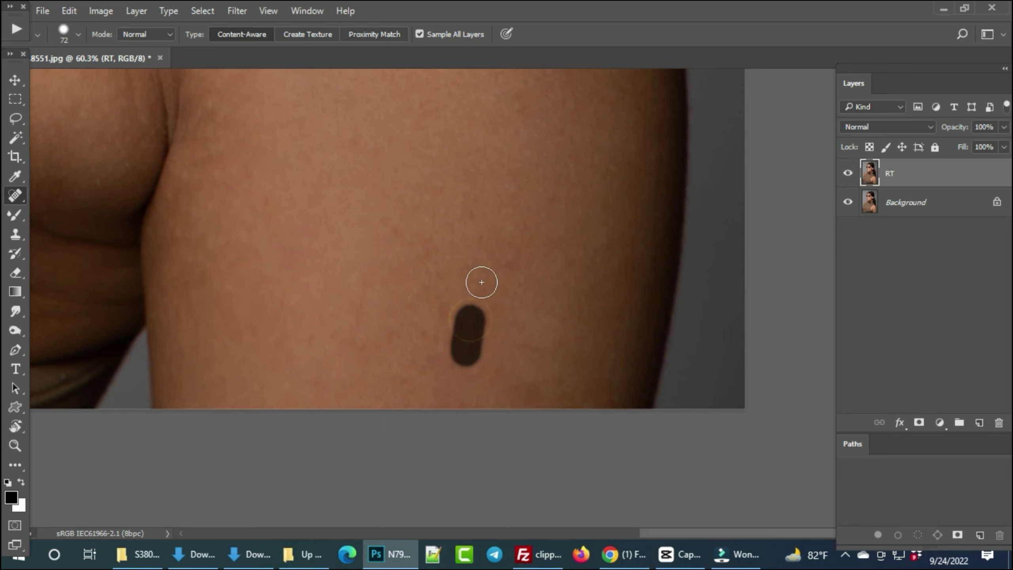
pyautogui.keyDown('alt'); pyautogui.rightClick(479, 270); pyautogui.keyUp('alt')
# Heal the remaining marks and rough patch across the upper arm skin
pyautogui.scroll(1, 425, 326)
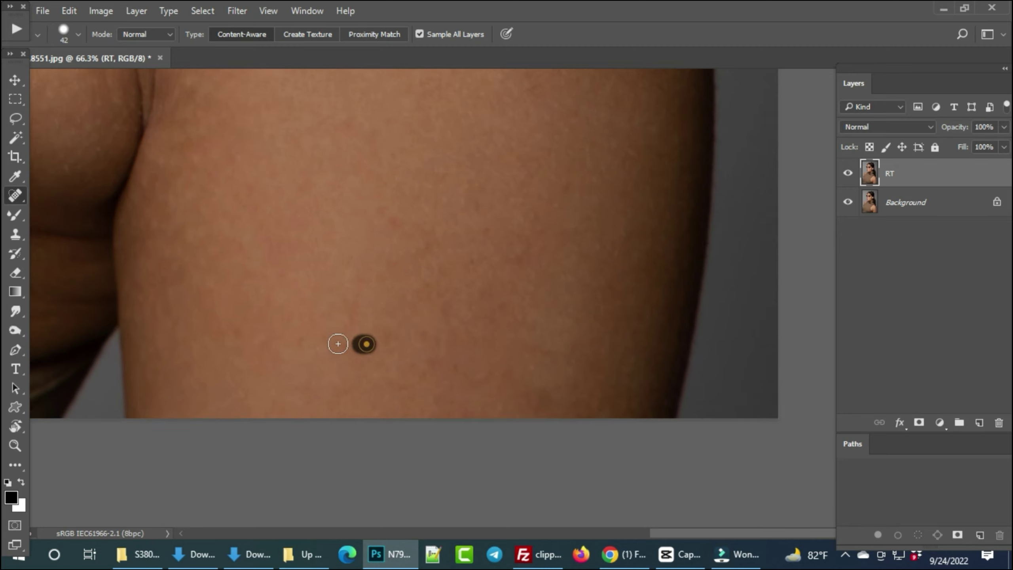
pyautogui.moveTo(337, 343); pyautogui.dragTo(272, 340)
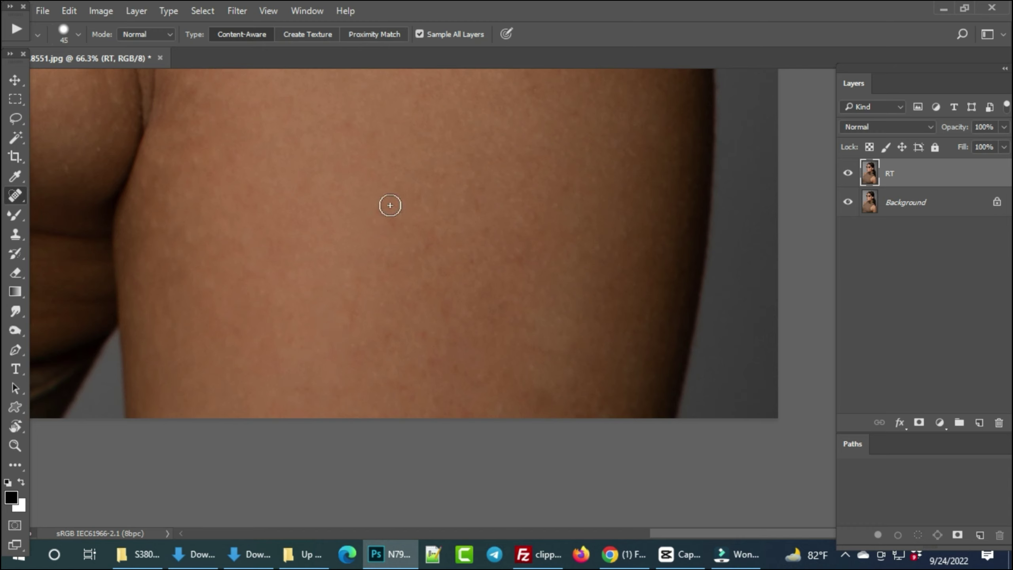
pyautogui.moveTo(390, 205); pyautogui.dragTo(430, 240)
pyautogui.moveTo(477, 203)
pyautogui.mouseDown()
pyautogui.moveTo(517, 251)
pyautogui.moveTo(441, 276)
pyautogui.moveTo(438, 304)
pyautogui.mouseUp()
pyautogui.moveTo(377, 338)
pyautogui.mouseDown()
pyautogui.moveTo(436, 342)
pyautogui.moveTo(414, 380)
pyautogui.moveTo(481, 407)
pyautogui.mouseUp()
pyautogui.scroll(3, 522, 319)
pyautogui.hscroll(-3, 518, 334)
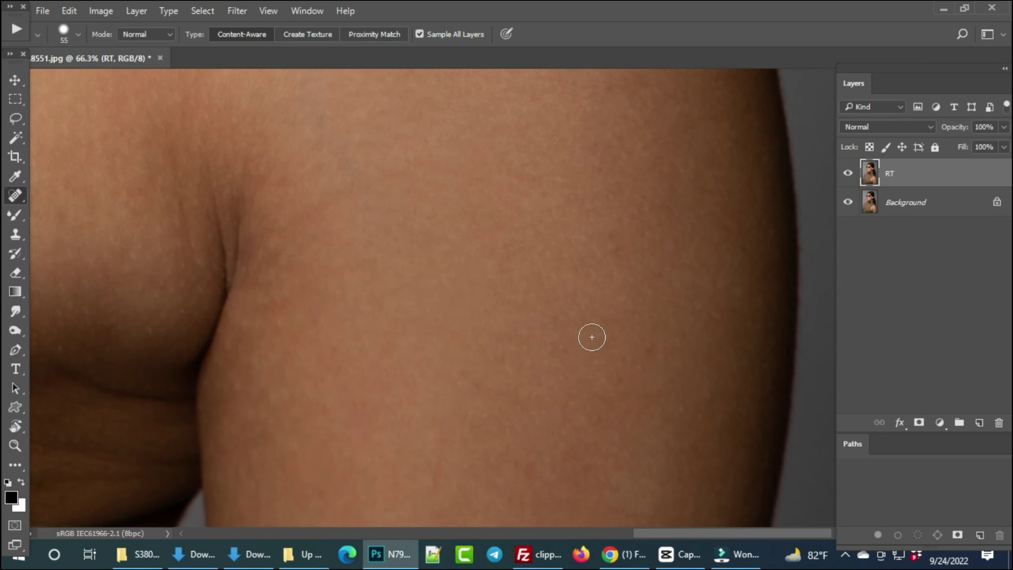
pyautogui.moveTo(591, 337); pyautogui.dragTo(516, 342)
# Pan over the shoulder edge, strap and neckline to check the healed skin
pyautogui.hscroll(-3, 412, 367)
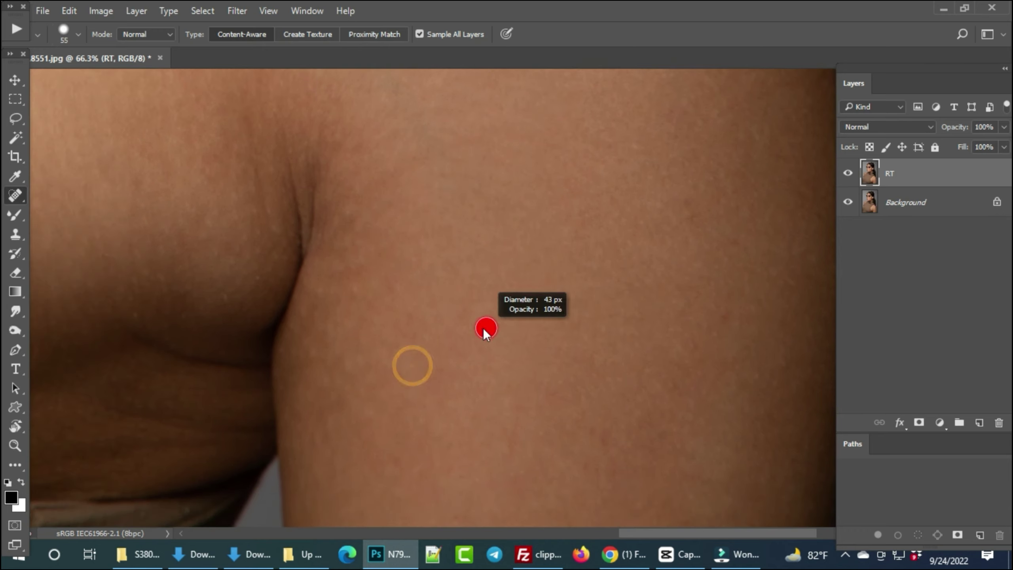
pyautogui.hscroll(-2, 461, 305)
pyautogui.scroll(-2, 380, 275)
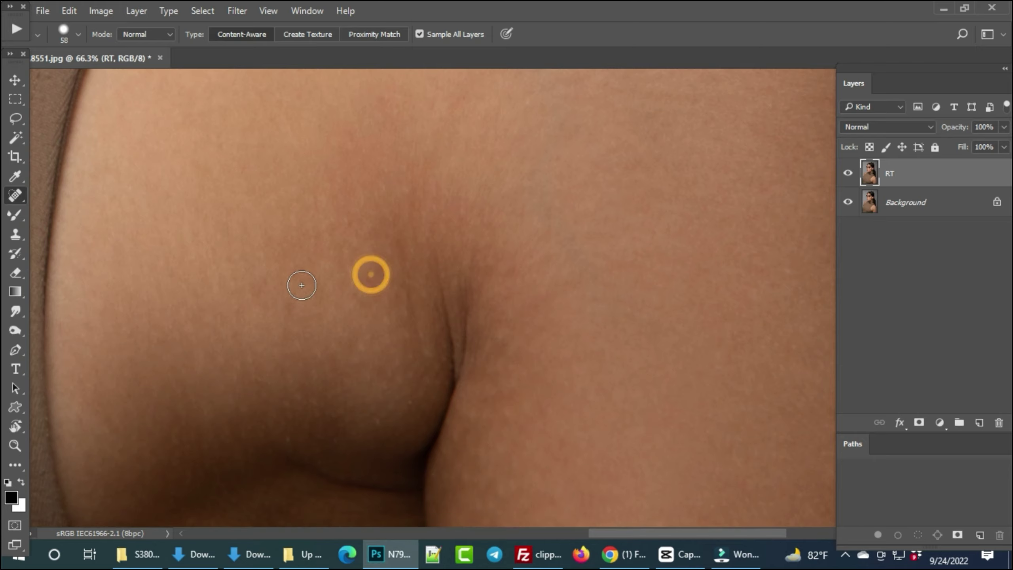
pyautogui.moveTo(412, 231)
pyautogui.mouseDown()
pyautogui.moveTo(304, 233)
pyautogui.moveTo(360, 293)
pyautogui.mouseUp()
pyautogui.moveTo(646, 246)
pyautogui.mouseDown()
pyautogui.moveTo(511, 295)
pyautogui.moveTo(467, 235)
pyautogui.mouseUp()
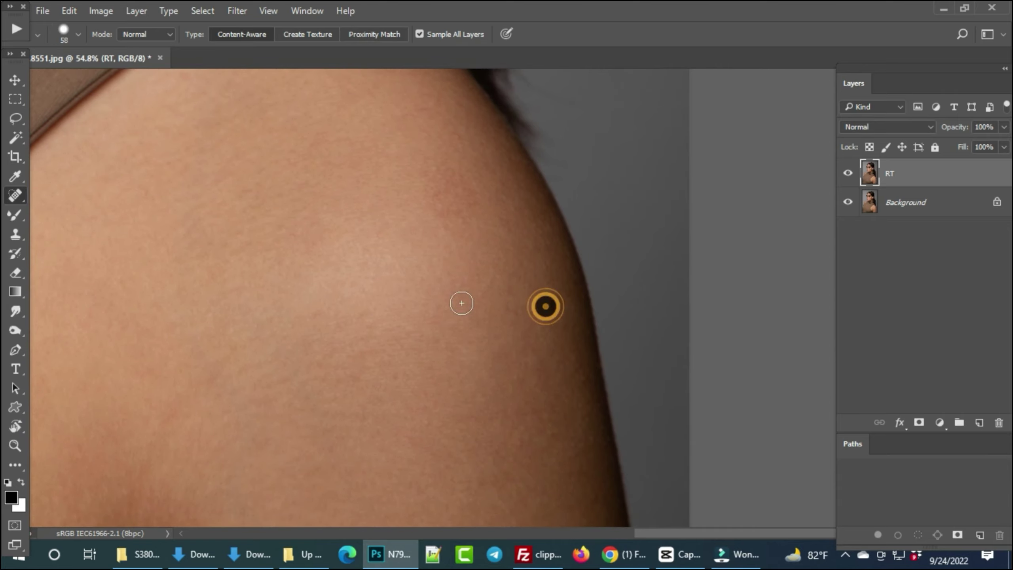
pyautogui.moveTo(310, 197); pyautogui.dragTo(402, 276)
pyautogui.moveTo(281, 235)
pyautogui.mouseDown()
pyautogui.moveTo(330, 269)
pyautogui.moveTo(237, 239)
pyautogui.mouseUp()
pyautogui.moveTo(359, 249)
pyautogui.mouseDown()
pyautogui.moveTo(523, 179)
pyautogui.moveTo(385, 215)
pyautogui.moveTo(306, 308)
pyautogui.moveTo(414, 265)
pyautogui.moveTo(635, 116)
pyautogui.moveTo(508, 134)
pyautogui.mouseUp()
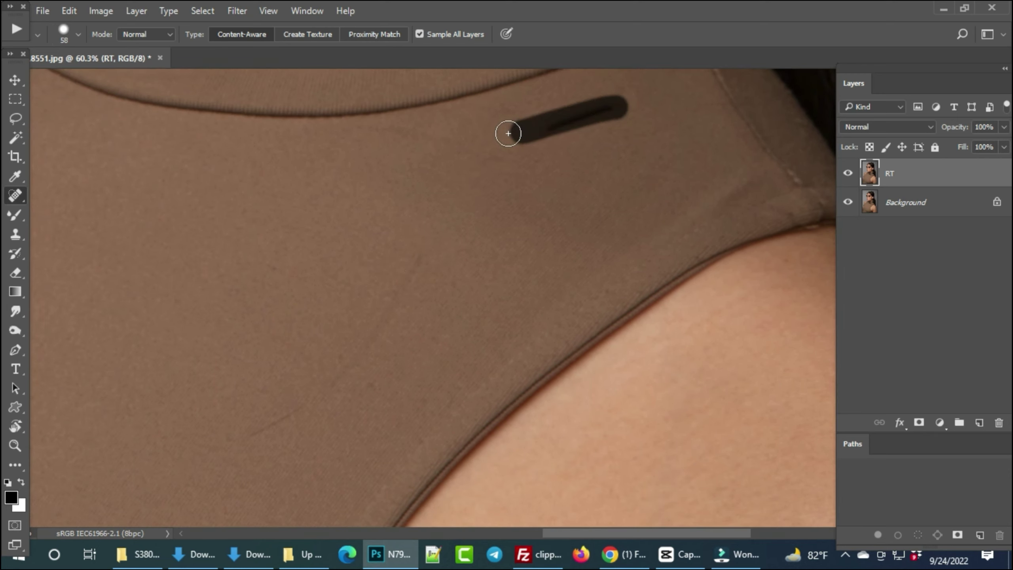
# Heal the fold line and the diagonal crease in the brown top's fabric
pyautogui.moveTo(594, 106); pyautogui.dragTo(503, 130)
pyautogui.moveTo(420, 253)
pyautogui.mouseDown()
pyautogui.moveTo(378, 328)
pyautogui.moveTo(254, 431)
pyautogui.mouseUp()
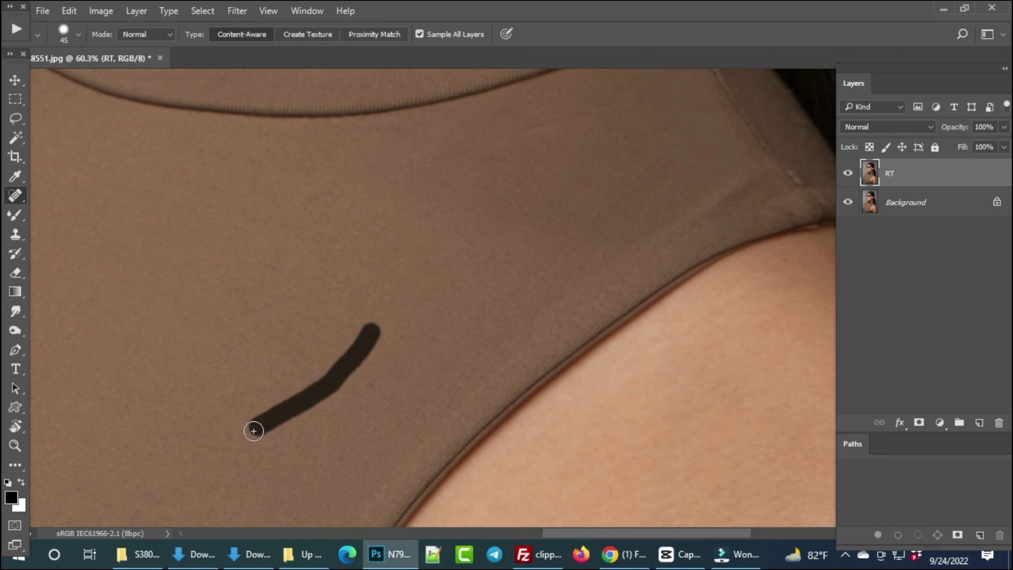
pyautogui.scroll(-3, 409, 289)
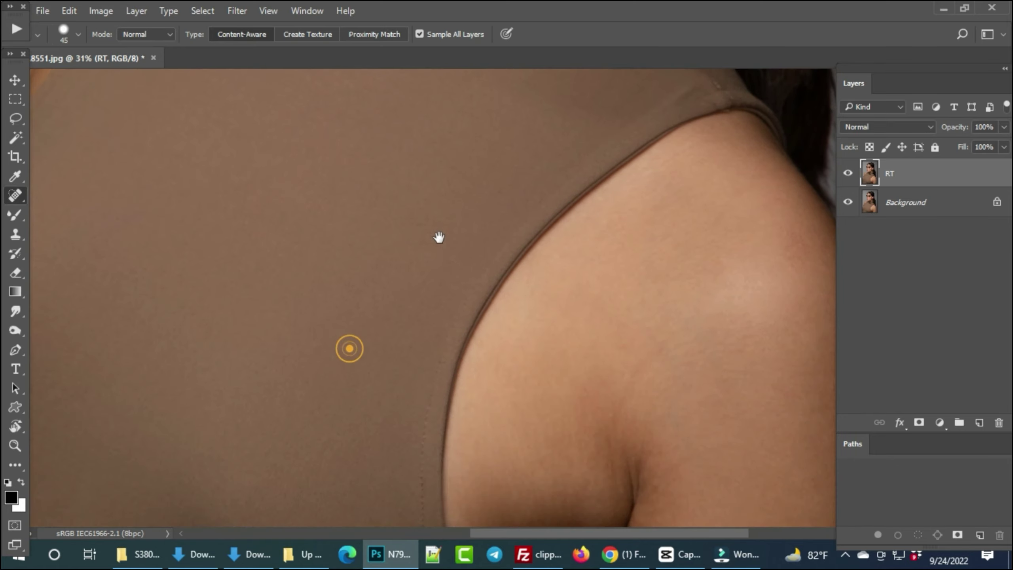
pyautogui.moveTo(439, 236); pyautogui.dragTo(435, 295)
pyautogui.scroll(-3, 435, 295)
pyautogui.scroll(2, 343, 281)
pyautogui.scroll(2, 344, 281)
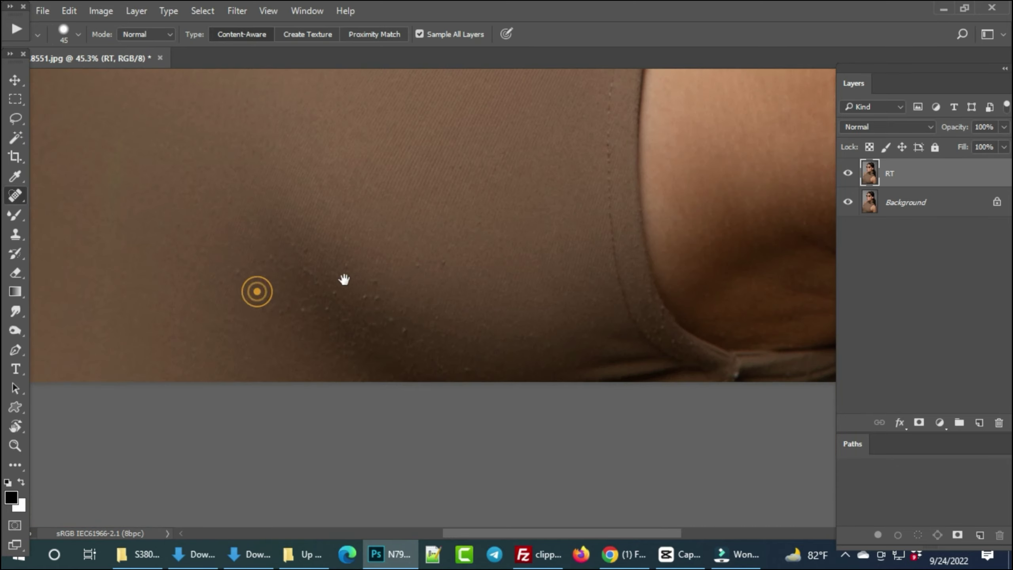
pyautogui.scroll(1, 350, 296)
# Heal seven small specks on the fabric of the top
pyautogui.click(286, 326)
pyautogui.click(331, 303)
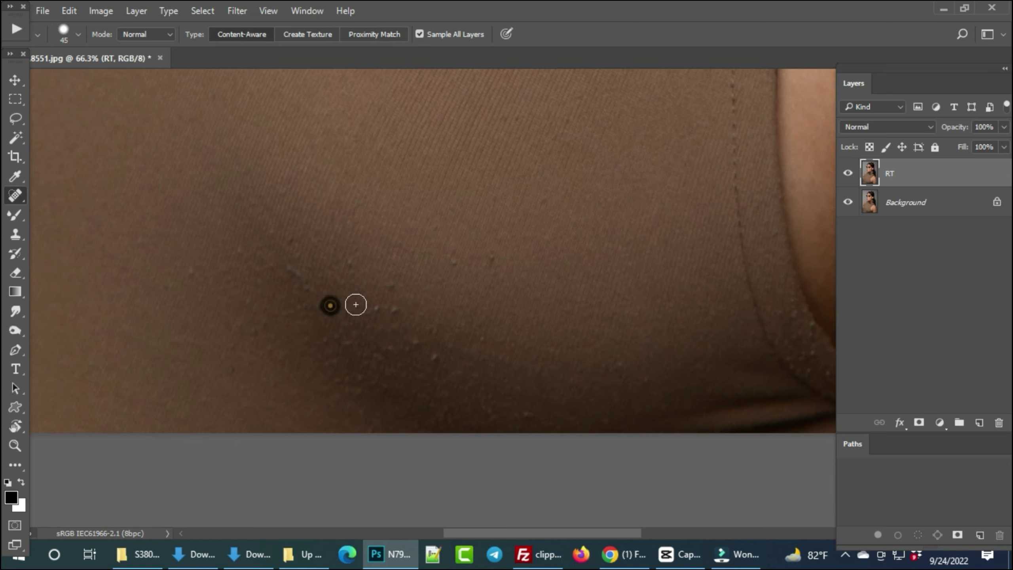
pyautogui.click(381, 305)
pyautogui.click(398, 252)
pyautogui.click(453, 260)
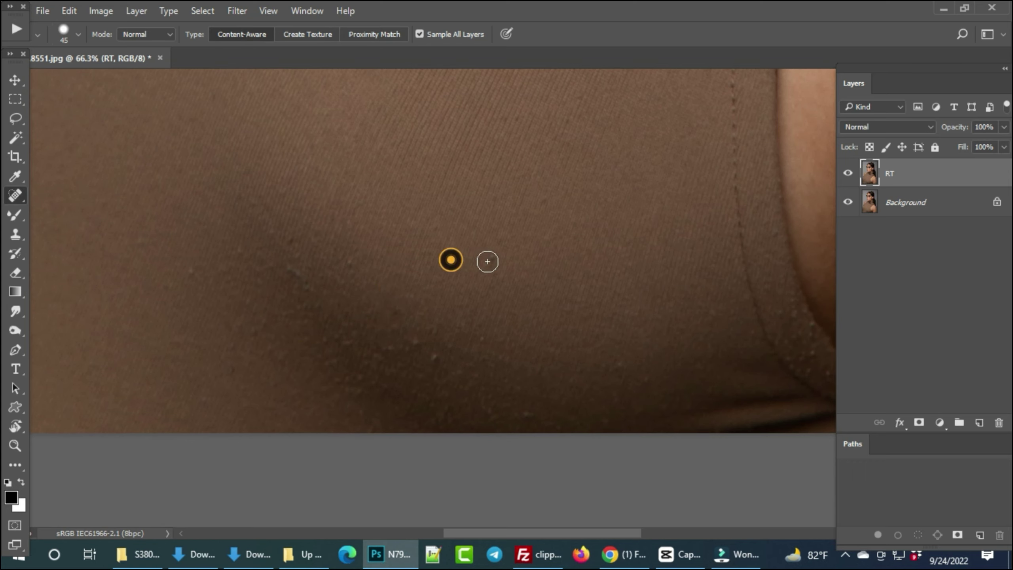
pyautogui.click(489, 260)
pyautogui.click(421, 346)
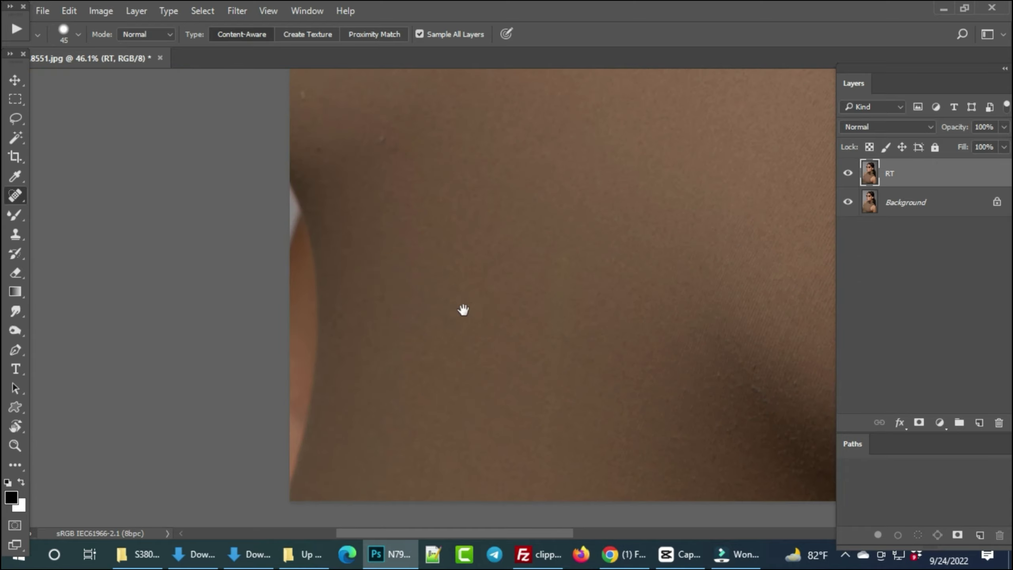
# Heal three small spots along the shoulder's outer edge
pyautogui.moveTo(502, 284); pyautogui.dragTo(294, 250)
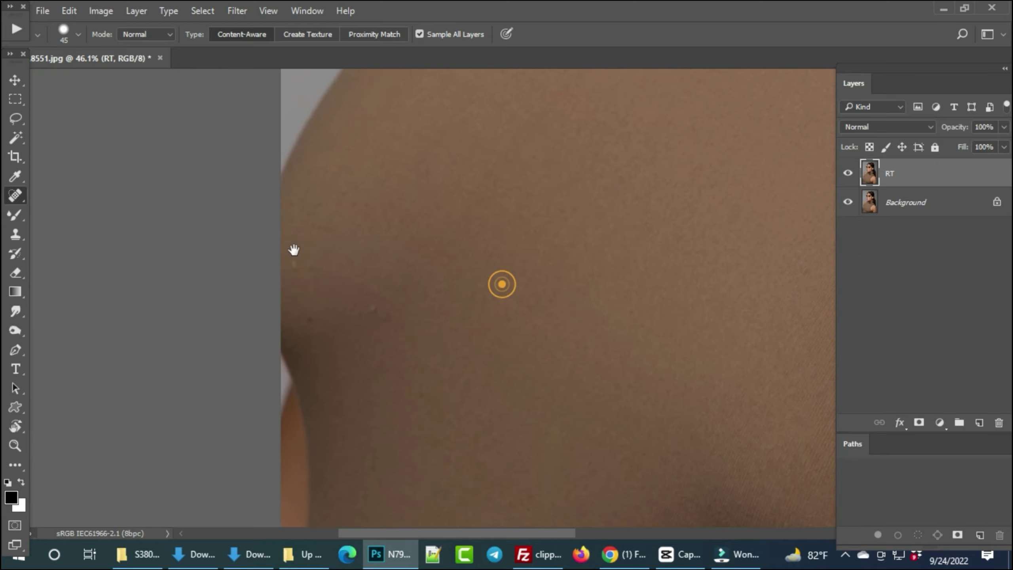
pyautogui.scroll(2, 294, 250)
pyautogui.click(294, 278)
pyautogui.click(324, 348)
pyautogui.click(419, 343)
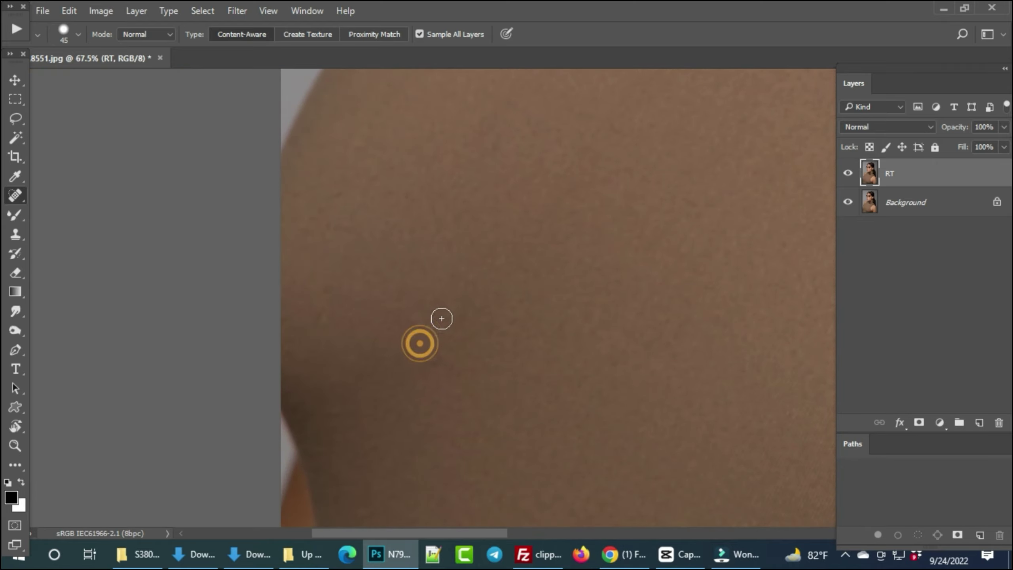
pyautogui.scroll(-2, 366, 407)
# Zoom and pan from the chin up to the hairline
pyautogui.moveTo(450, 242); pyautogui.dragTo(501, 261)
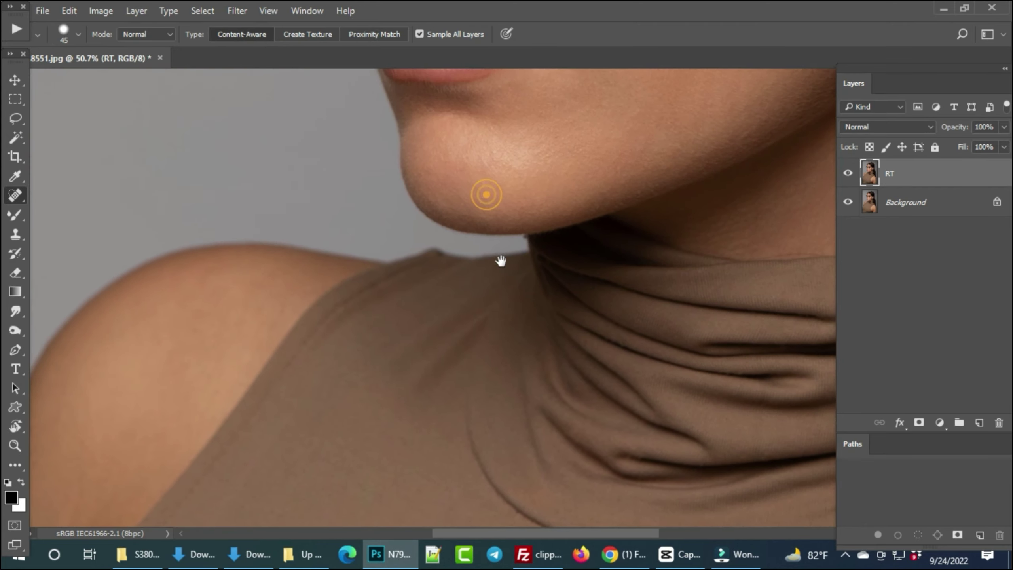
pyautogui.scroll(10, 501, 261)
pyautogui.moveTo(446, 199); pyautogui.dragTo(373, 332)
pyautogui.scroll(1, 319, 165)
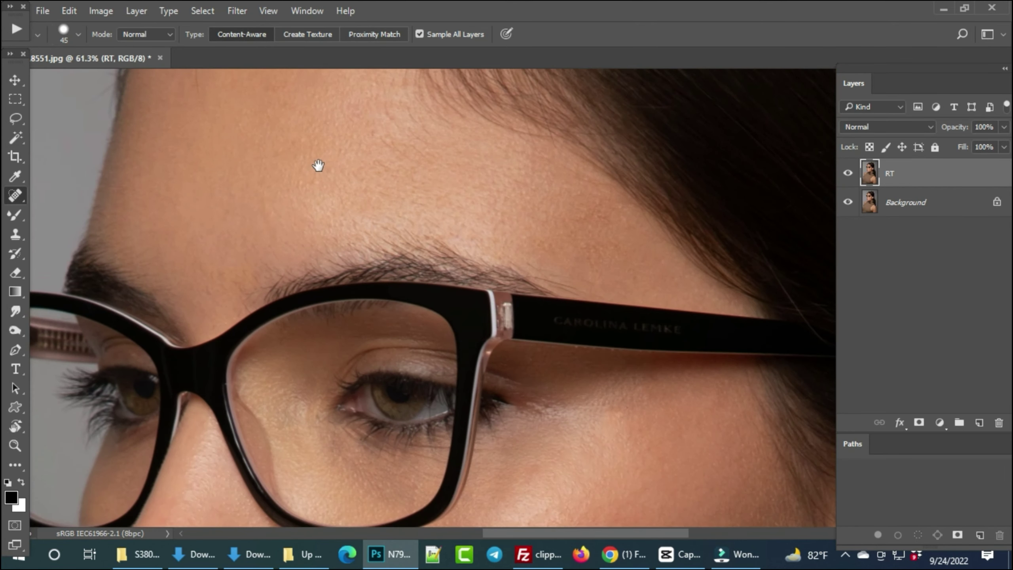
pyautogui.moveTo(283, 159); pyautogui.dragTo(255, 238)
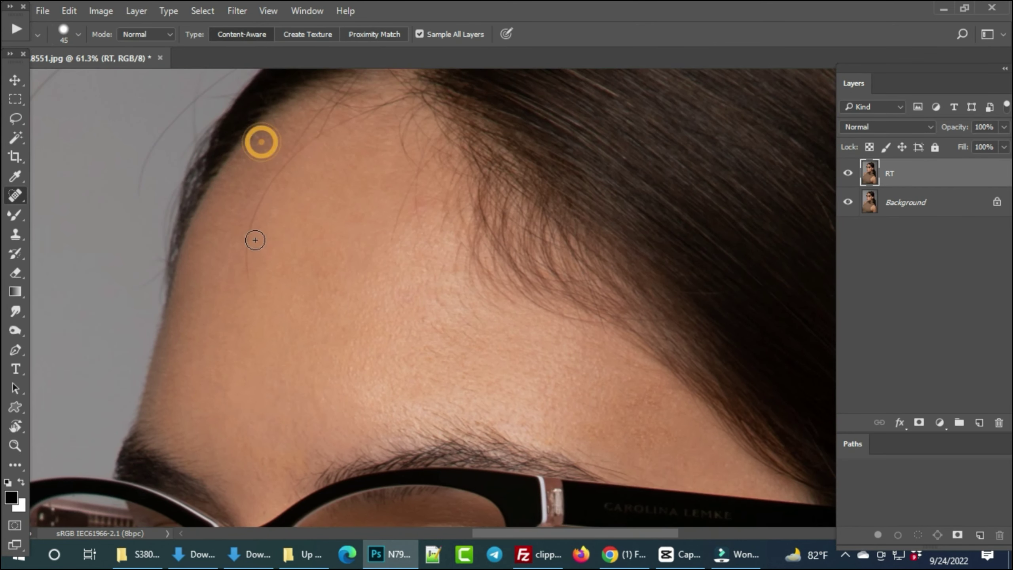
pyautogui.scroll(-2, 377, 242)
pyautogui.scroll(-3, 368, 242)
pyautogui.scroll(-2, 371, 245)
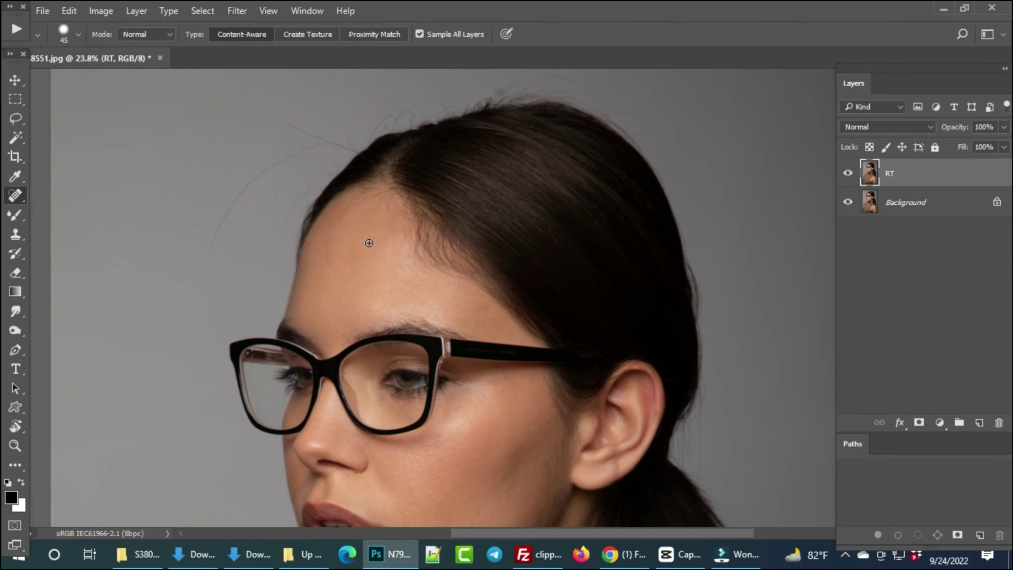
pyautogui.scroll(2, 351, 164)
pyautogui.scroll(2, 407, 264)
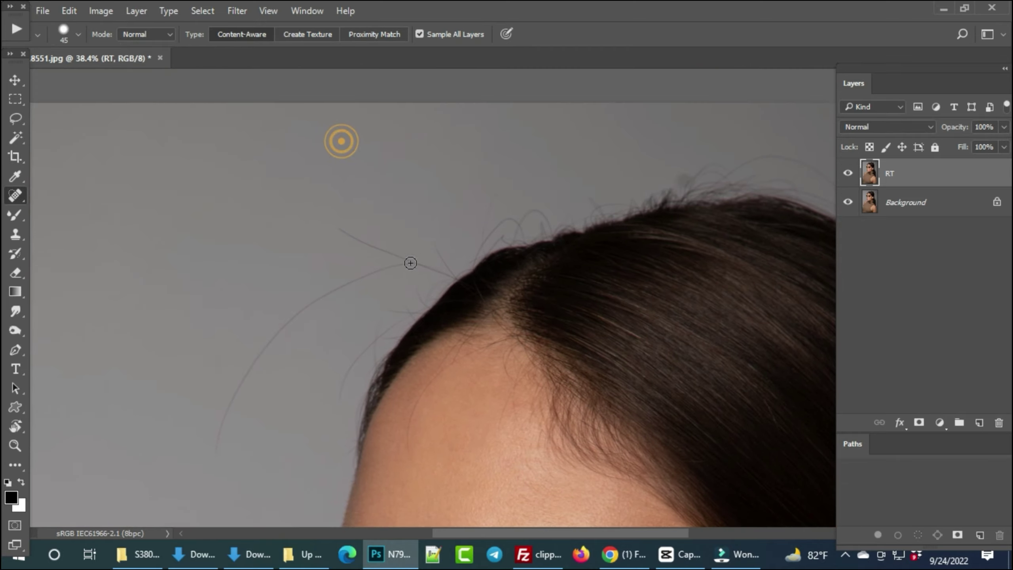
# Enlarge the healing brush and paint out six stray flyaway hairs around the hairline
pyautogui.moveTo(369, 251); pyautogui.dragTo(384, 249)
pyautogui.scroll(1, 384, 249)
pyautogui.moveTo(441, 273)
pyautogui.mouseDown()
pyautogui.moveTo(370, 240)
pyautogui.moveTo(452, 193)
pyautogui.mouseUp()
pyautogui.moveTo(475, 186)
pyautogui.mouseDown()
pyautogui.moveTo(285, 311)
pyautogui.moveTo(384, 212)
pyautogui.mouseUp()
pyautogui.moveTo(336, 273); pyautogui.dragTo(284, 423)
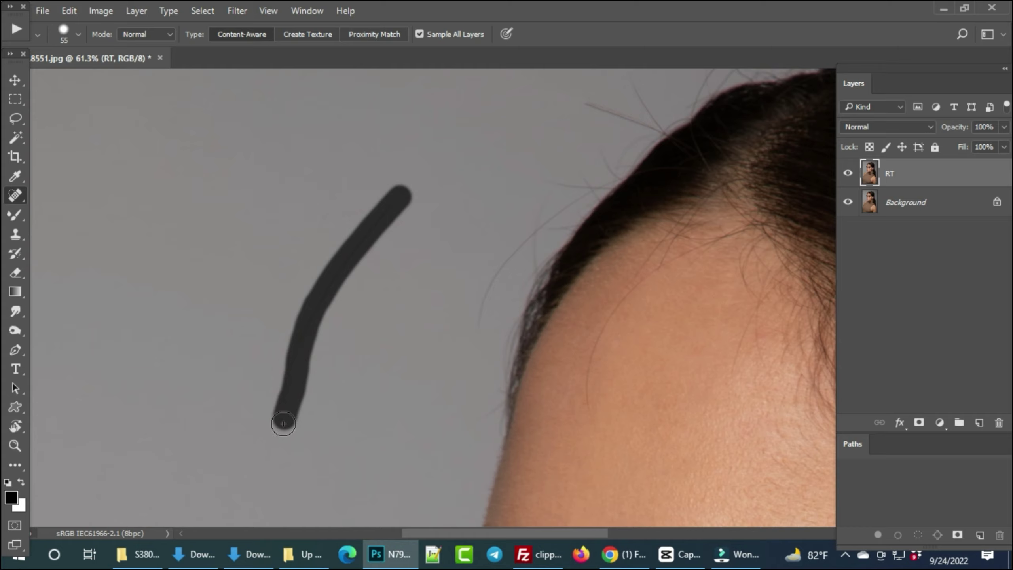
pyautogui.moveTo(354, 278); pyautogui.dragTo(355, 275)
pyautogui.moveTo(493, 207); pyautogui.dragTo(305, 324)
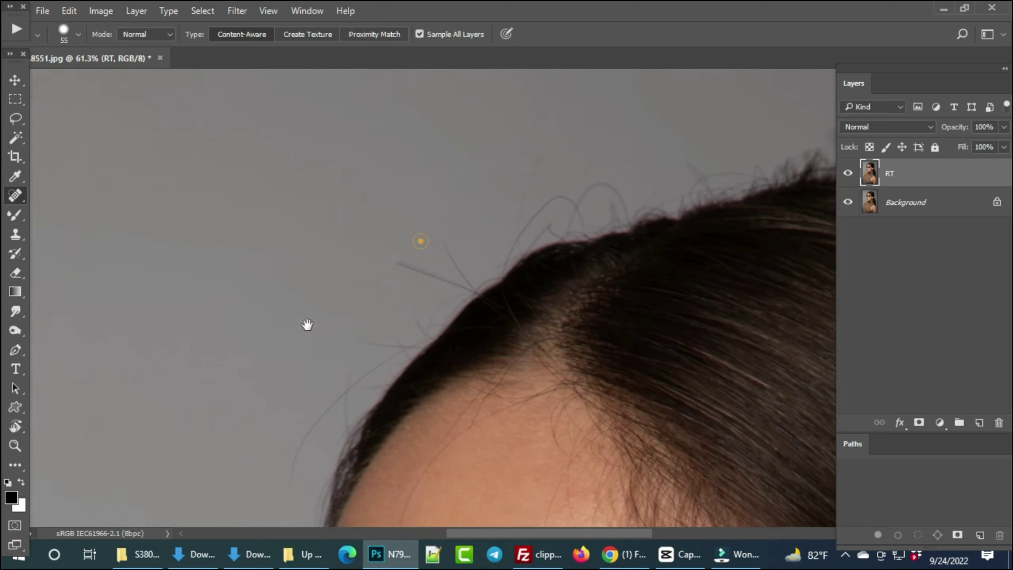
pyautogui.moveTo(399, 278); pyautogui.dragTo(289, 257)
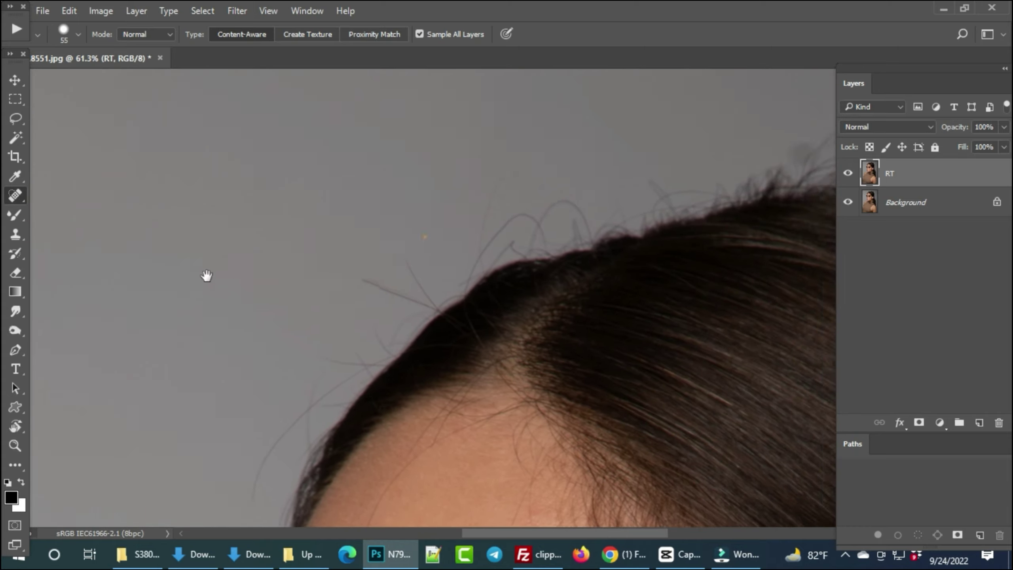
# Heal small spots inside the ear's bowl and upper rim with a 17–29 px brush
pyautogui.moveTo(630, 176)
pyautogui.mouseDown()
pyautogui.moveTo(384, 234)
pyautogui.moveTo(426, 227)
pyautogui.mouseUp()
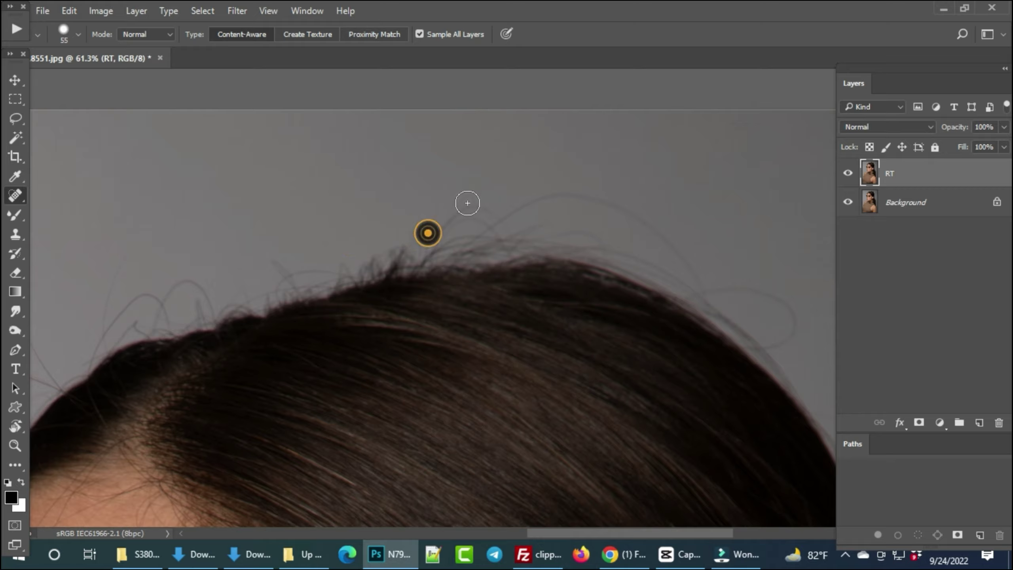
pyautogui.moveTo(502, 226); pyautogui.dragTo(305, 185)
pyautogui.moveTo(420, 317)
pyautogui.mouseDown()
pyautogui.moveTo(408, 372)
pyautogui.moveTo(396, 339)
pyautogui.moveTo(551, 206)
pyautogui.mouseUp()
pyautogui.scroll(2, 461, 248)
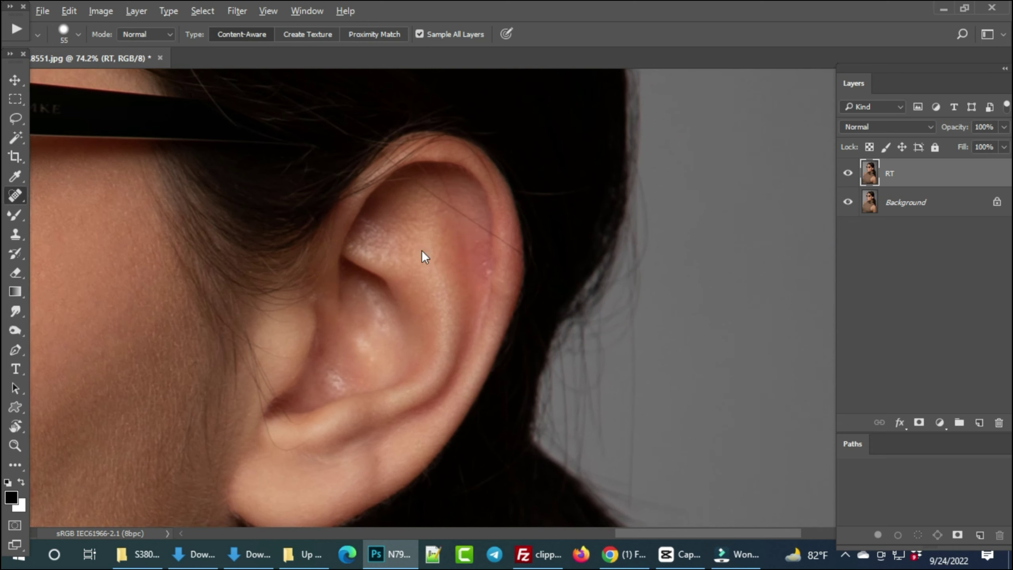
pyautogui.scroll(2, 379, 268)
pyautogui.moveTo(384, 294); pyautogui.dragTo(407, 301)
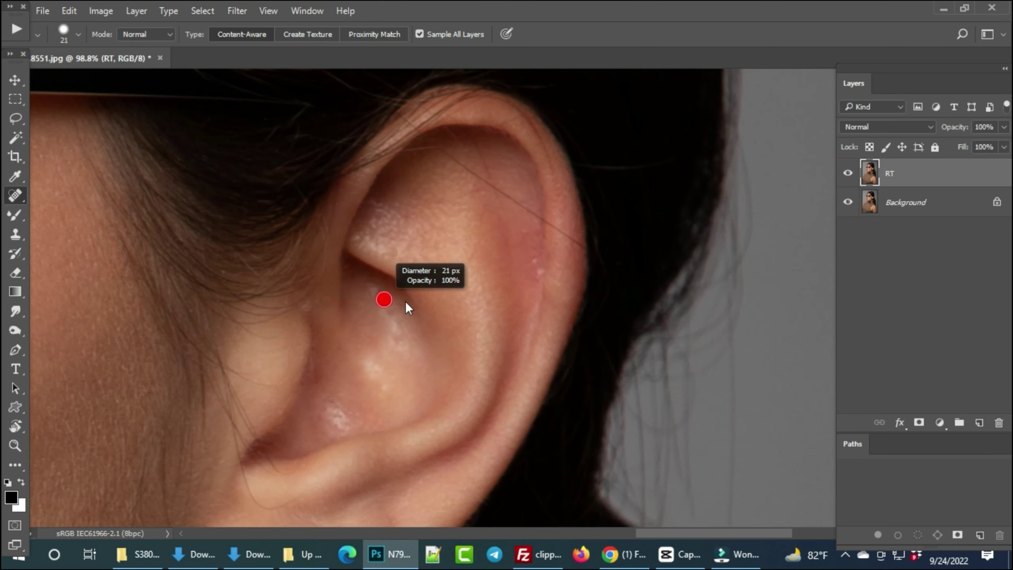
pyautogui.click(396, 341)
pyautogui.moveTo(529, 265)
pyautogui.mouseDown()
pyautogui.moveTo(502, 270)
pyautogui.moveTo(536, 274)
pyautogui.mouseUp()
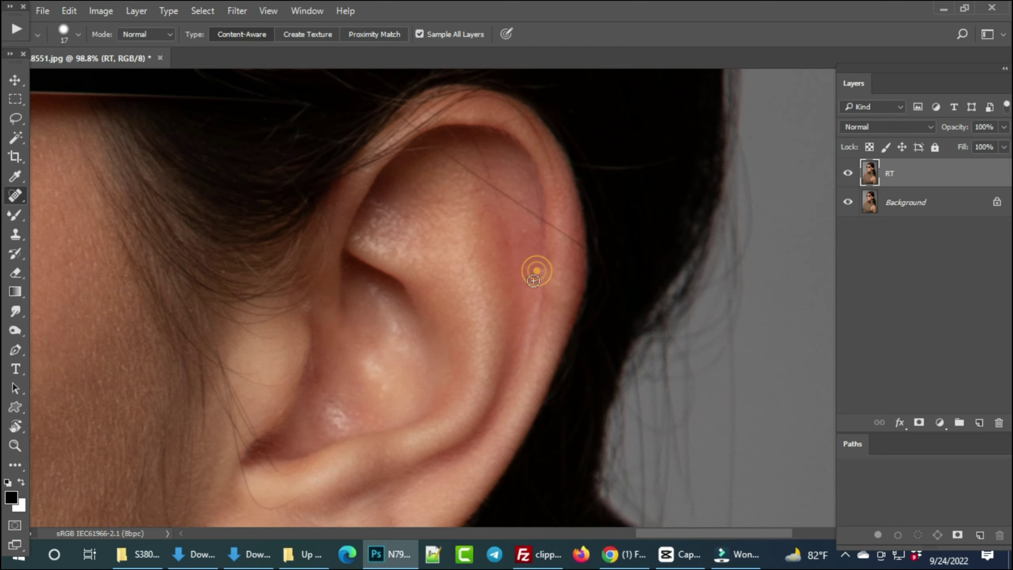
pyautogui.scroll(-4, 531, 276)
pyautogui.scroll(-2, 501, 263)
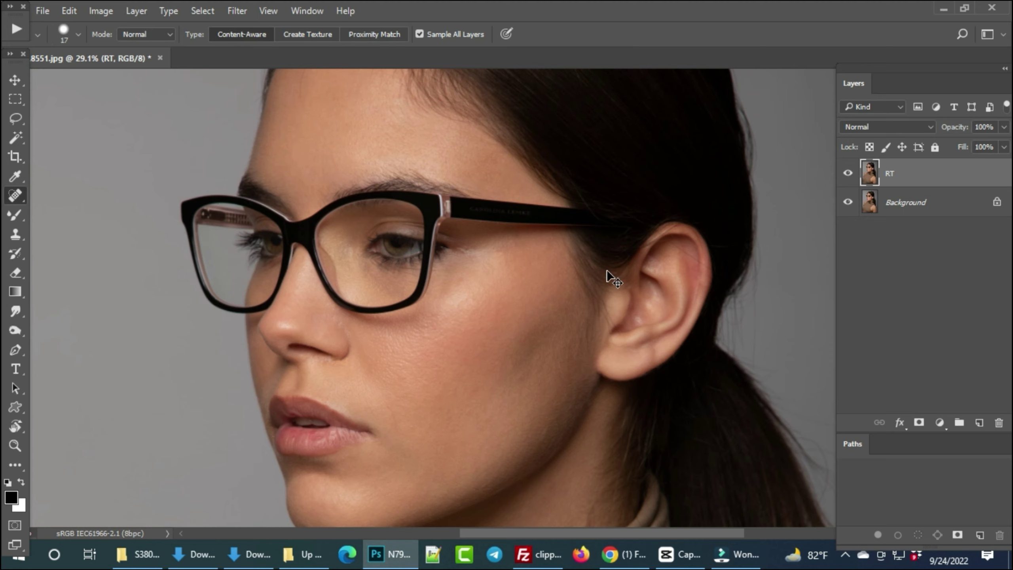
# Duplicate the RT layer, invert the copy, and apply High Pass at 24.6 px
pyautogui.hotkey('ctrl', 'j')
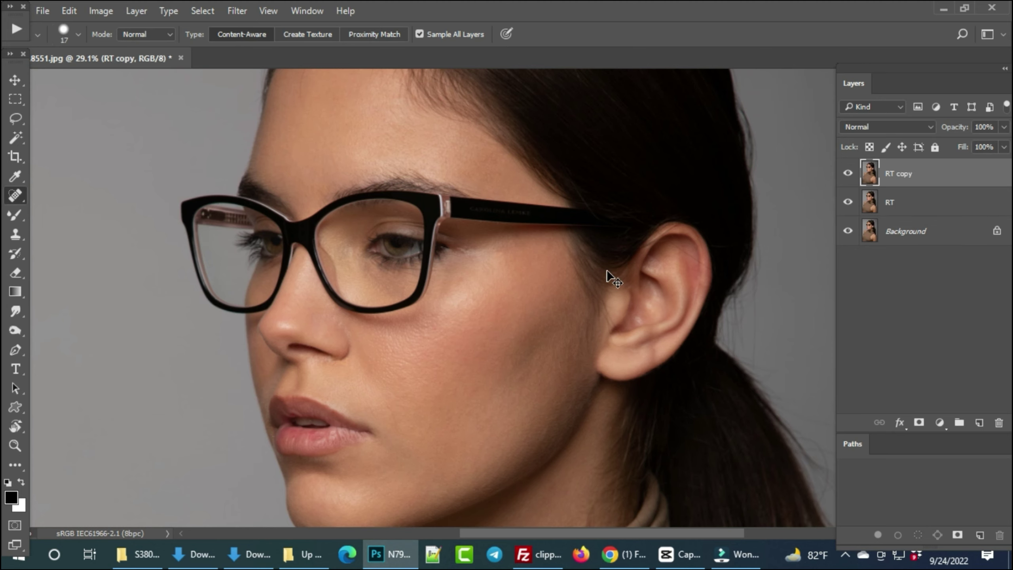
pyautogui.hotkey('ctrl', 'i')
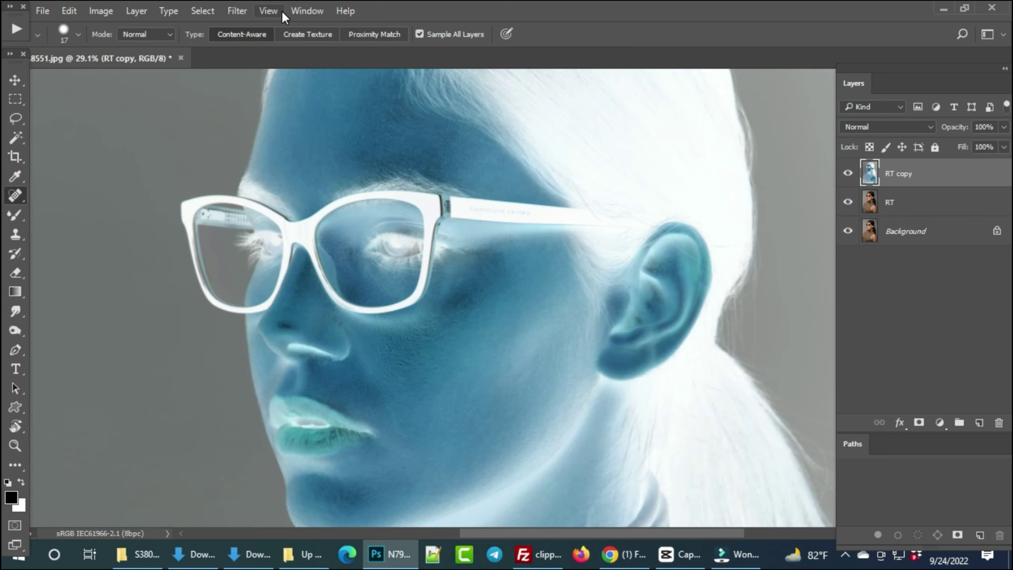
pyautogui.click(268, 7)
pyautogui.moveTo(237, 11)
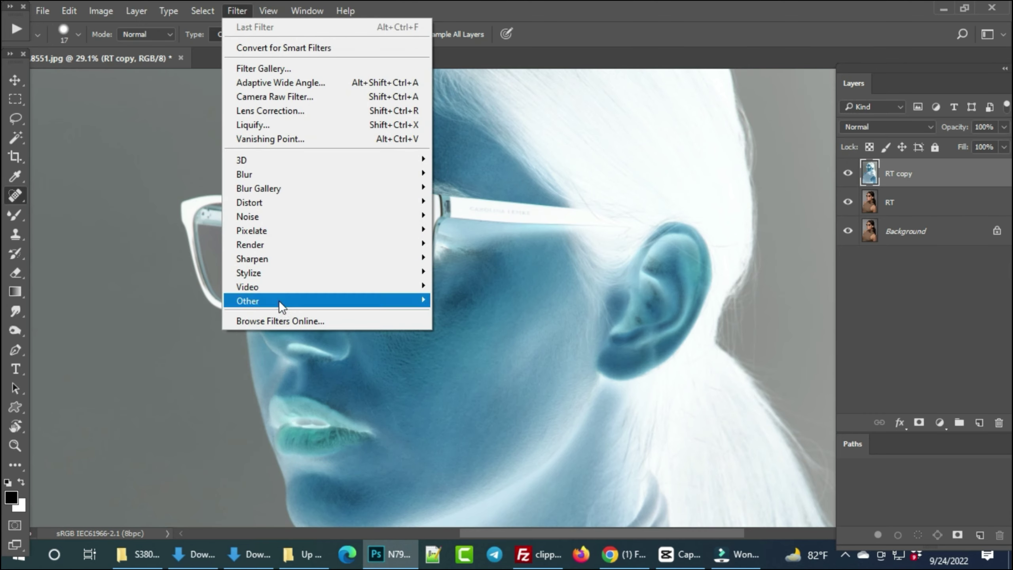
pyautogui.moveTo(248, 300)
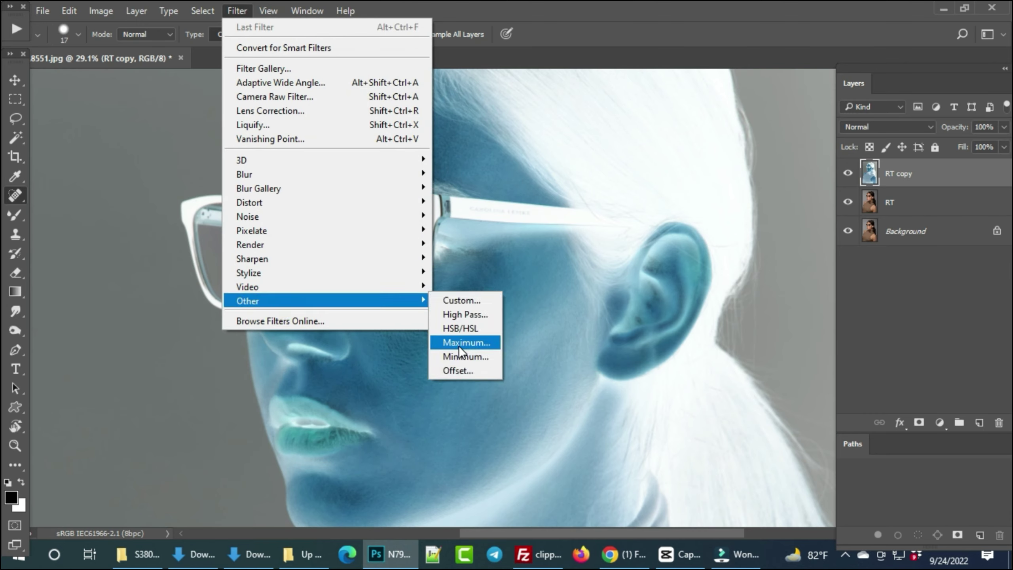
pyautogui.click(459, 313)
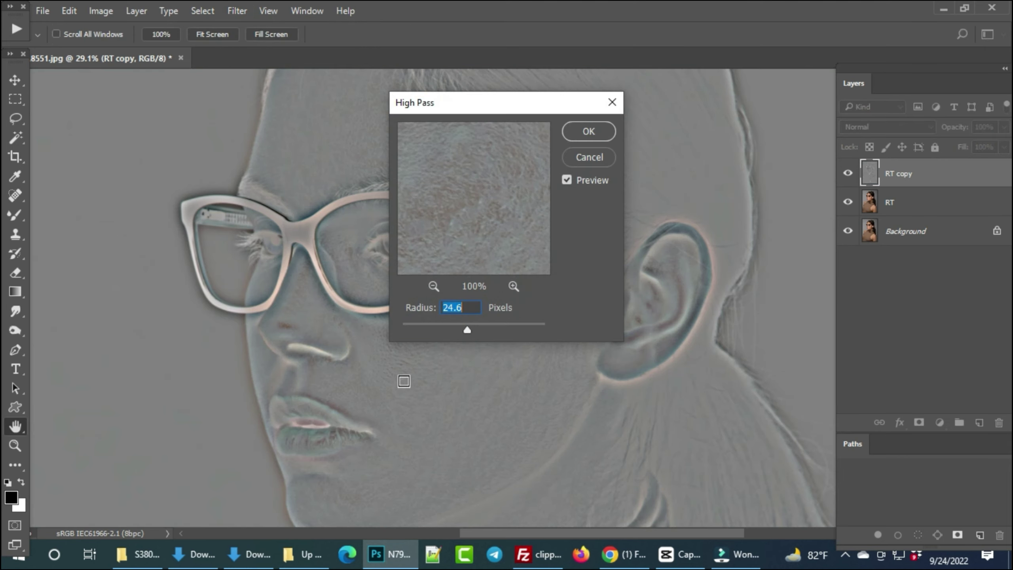
pyautogui.moveTo(404, 375); pyautogui.dragTo(260, 349)
pyautogui.keyDown('ctrl'); pyautogui.click(269, 350); pyautogui.keyUp('ctrl')
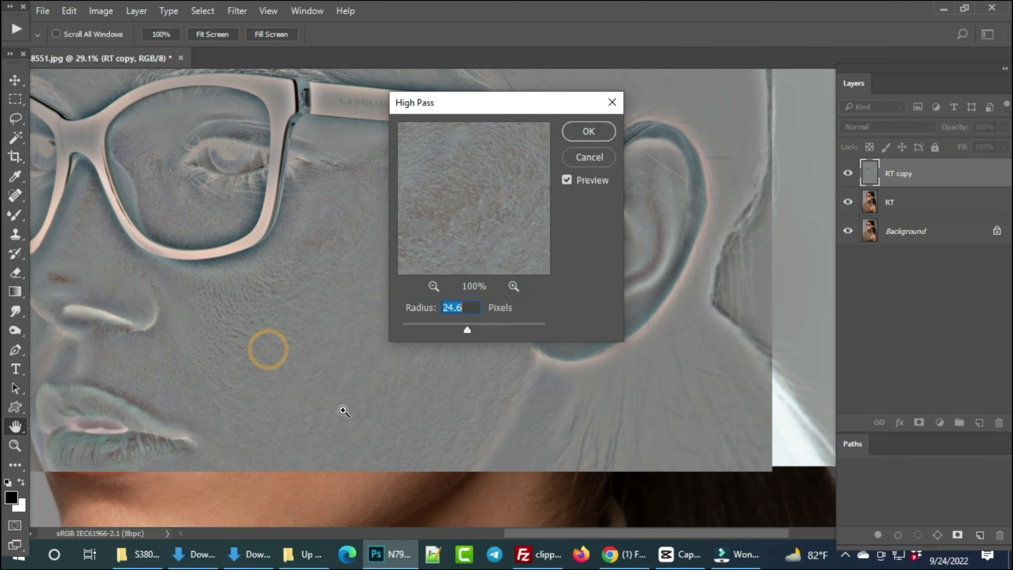
pyautogui.press('j')
pyautogui.click(588, 131)
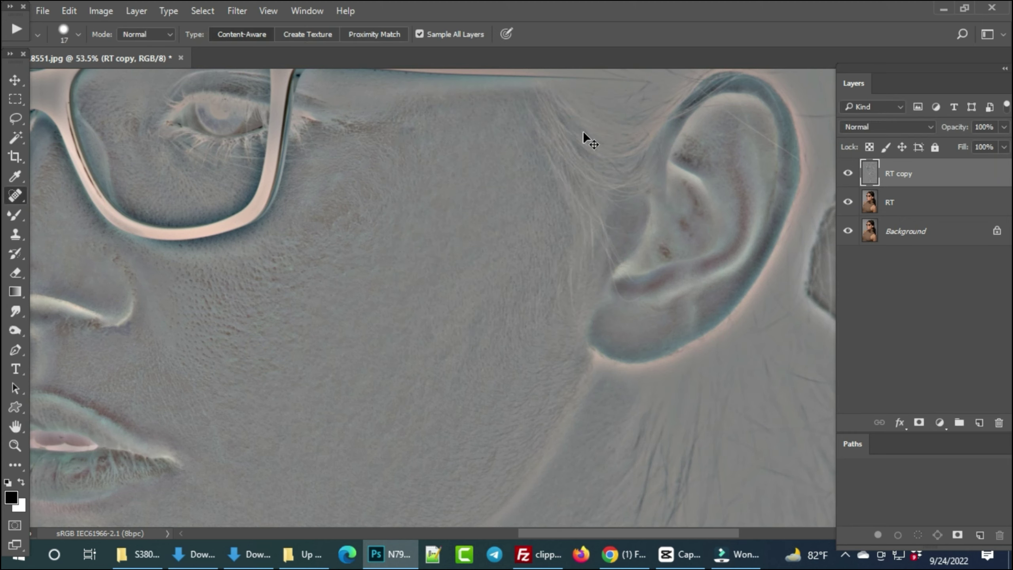
# Blur RT copy with Gaussian Blur 11.6, set Linear Light, and add a black mask
pyautogui.press('F2')
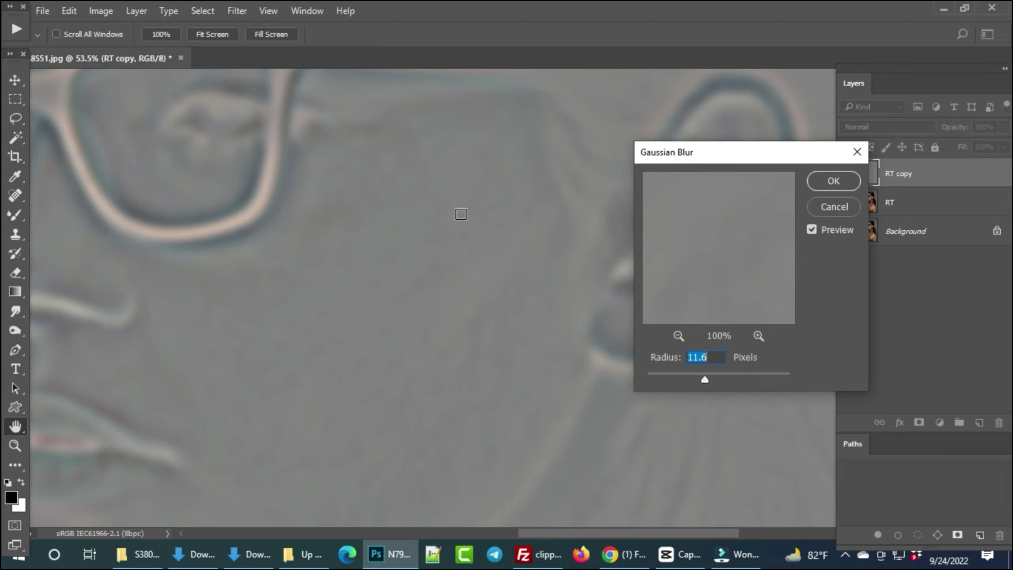
pyautogui.keyDown('alt'); pyautogui.scroll(-2, 411, 237); pyautogui.keyUp('alt')
pyautogui.keyDown('alt'); pyautogui.scroll(-3, 410, 238); pyautogui.keyUp('alt')
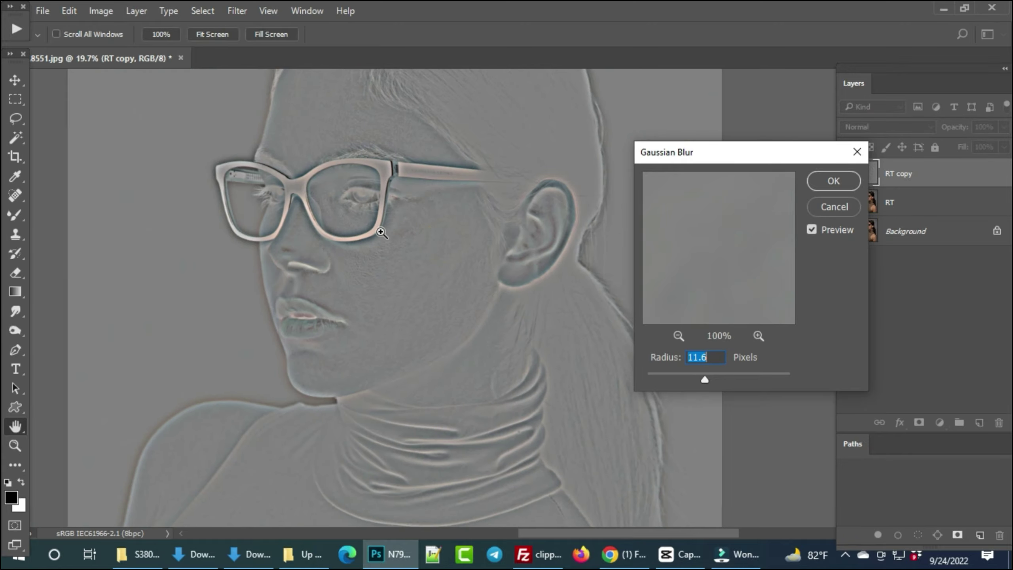
pyautogui.click(820, 186)
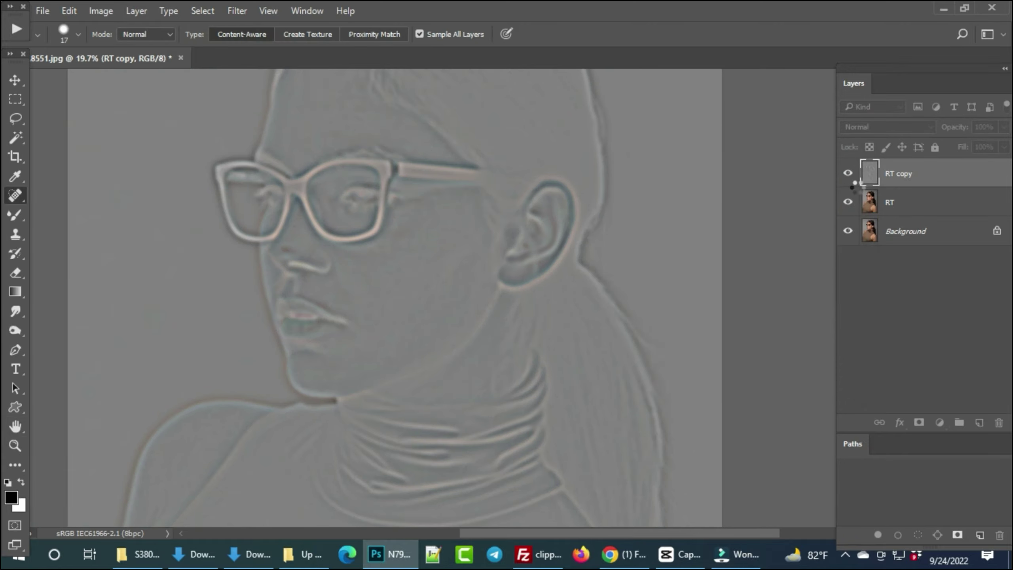
pyautogui.click(880, 127)
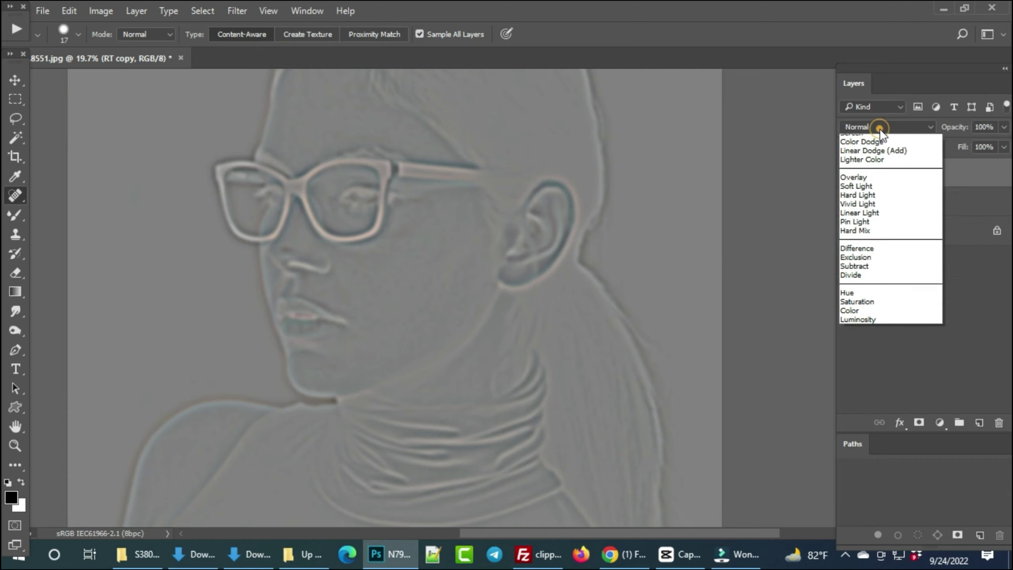
pyautogui.click(884, 307)
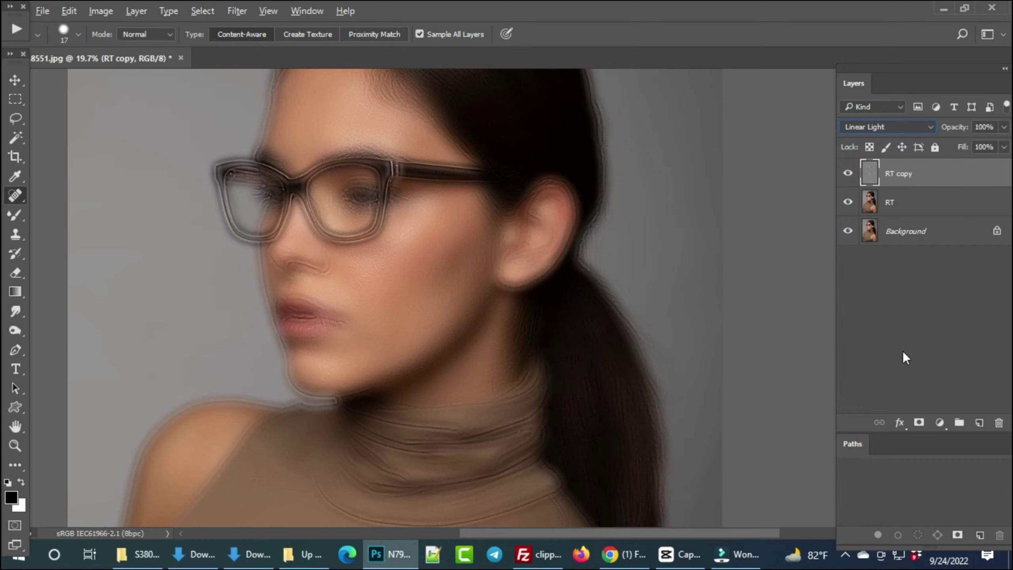
pyautogui.keyDown('alt'); pyautogui.click(919, 423); pyautogui.keyUp('alt')
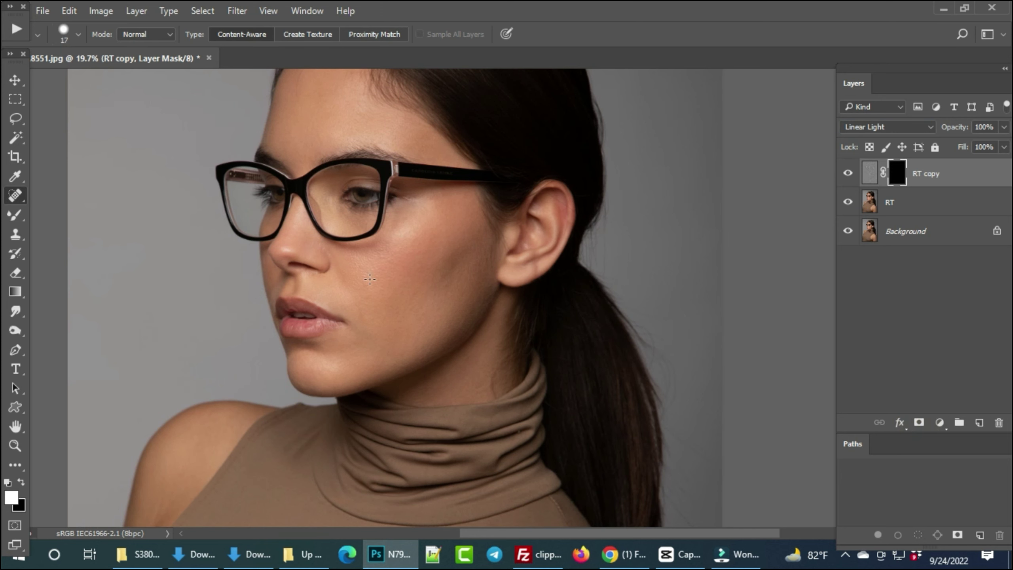
# Switch to the standard Brush Tool for painting on the mask
pyautogui.scroll(2, 370, 279)
pyautogui.scroll(3, 395, 281)
pyautogui.press('b')
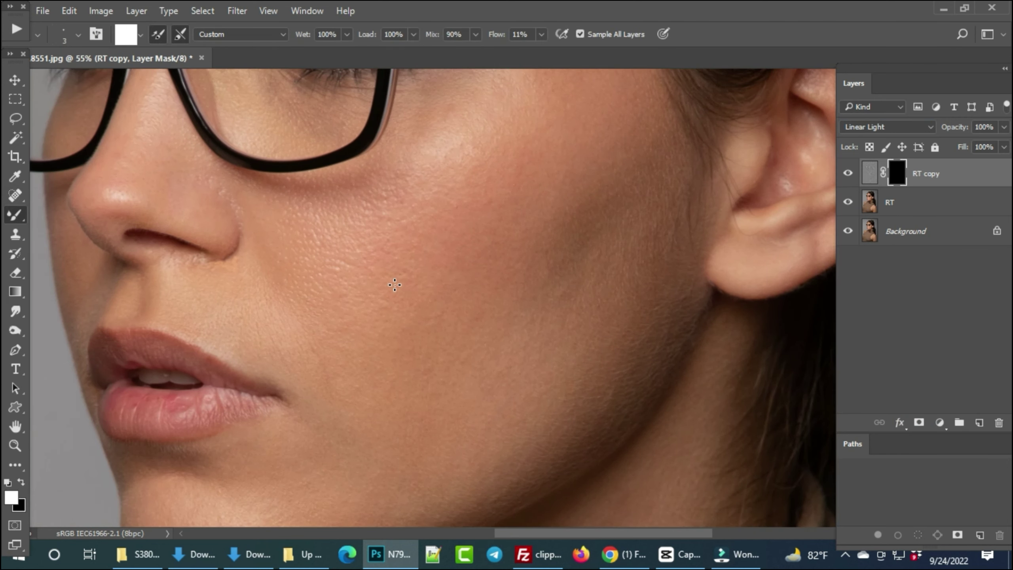
pyautogui.rightClick(15, 215)
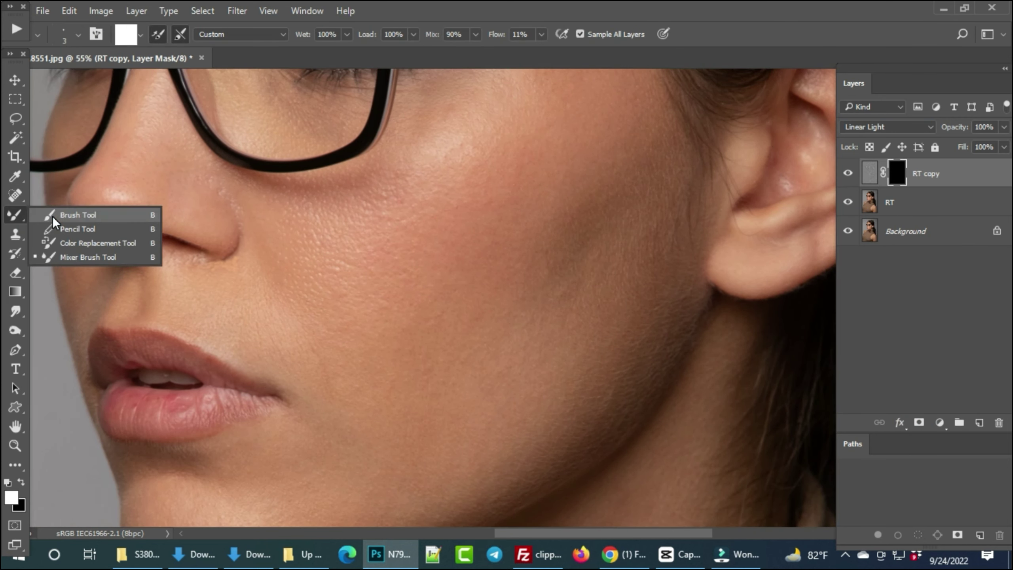
pyautogui.click(100, 215)
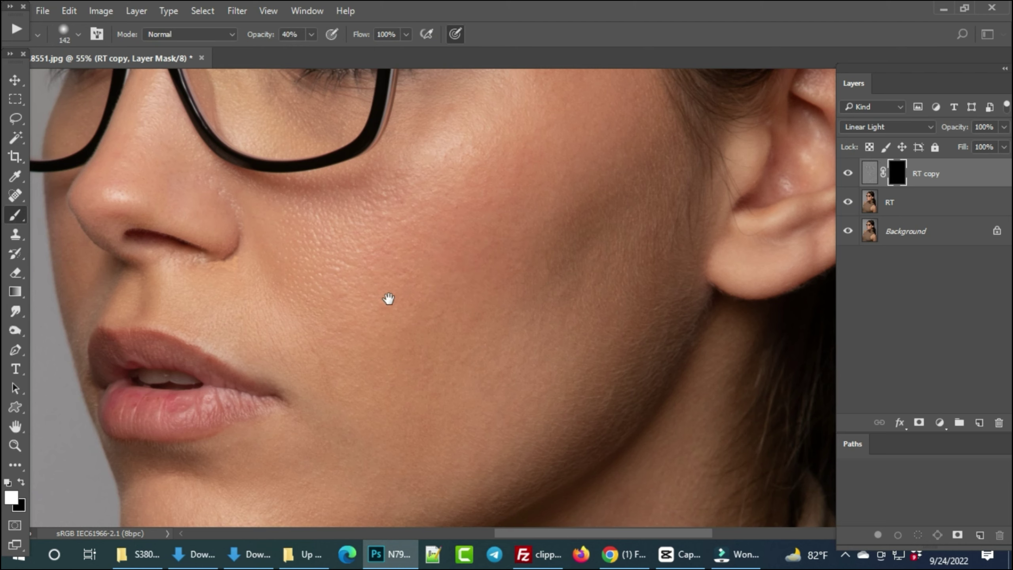
# Paint white over the lower, middle and upper cheek with a 200 px brush
pyautogui.moveTo(389, 298); pyautogui.dragTo(382, 271)
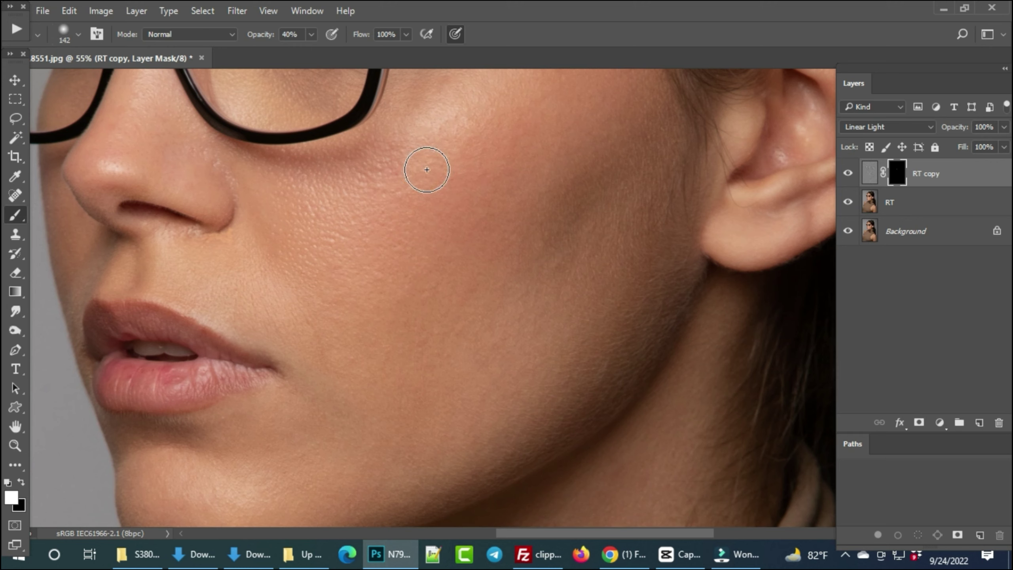
pyautogui.click(446, 239)
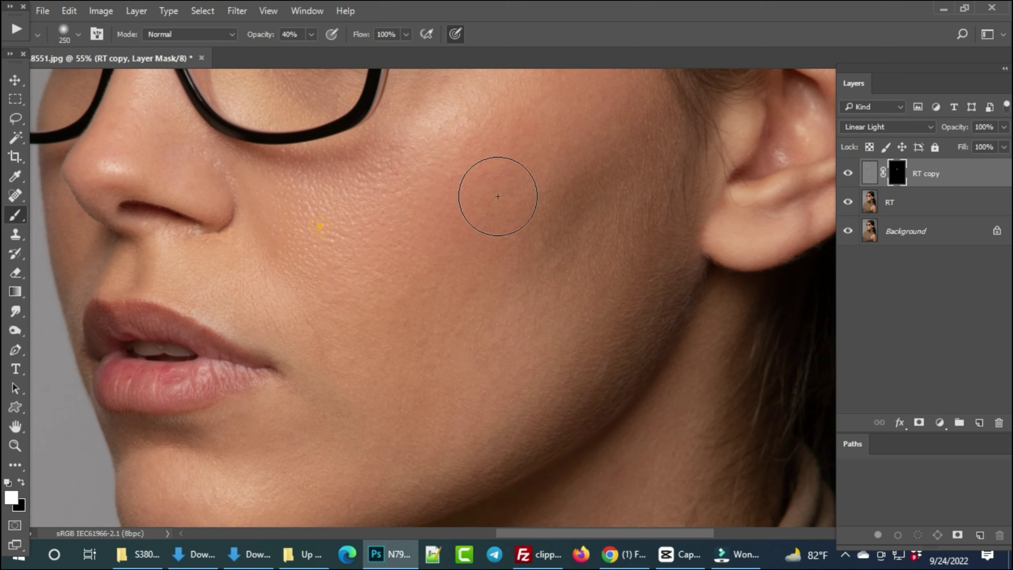
pyautogui.press('[')
pyautogui.click(595, 244)
pyautogui.click(578, 222)
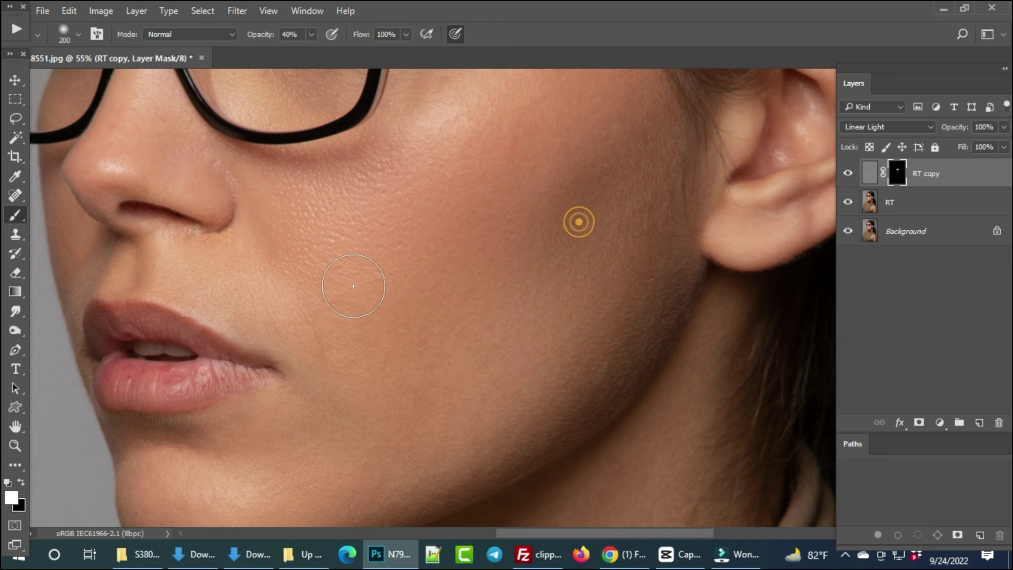
pyautogui.click(321, 212)
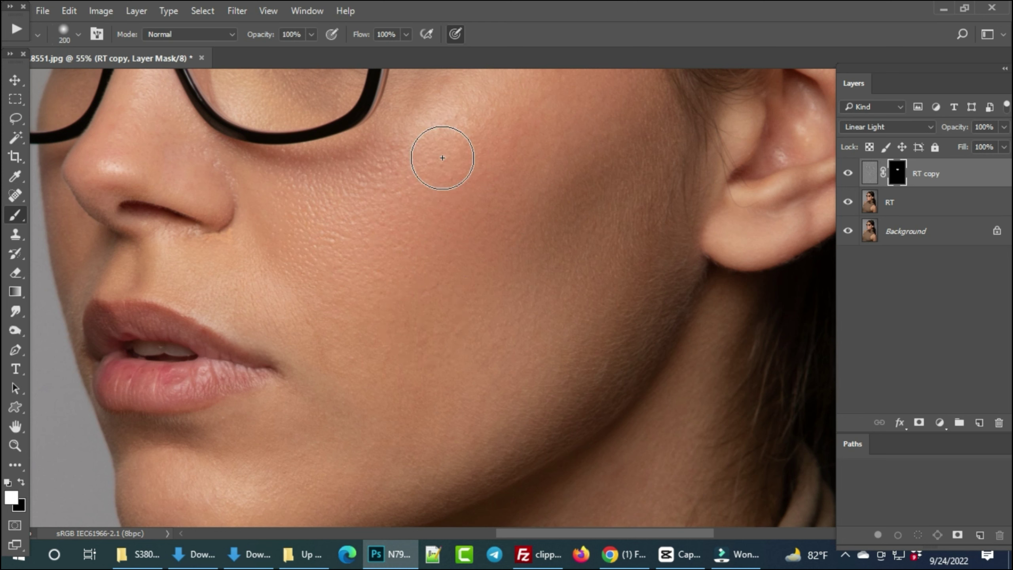
pyautogui.click(425, 176)
pyautogui.click(396, 268)
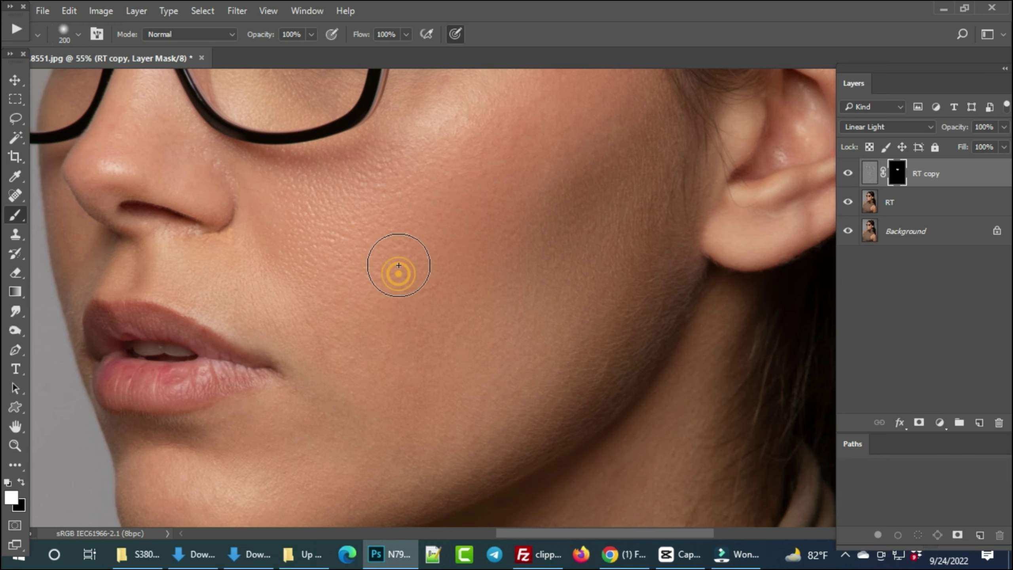
pyautogui.scroll(1, 396, 267)
pyautogui.click(420, 222)
pyautogui.click(380, 244)
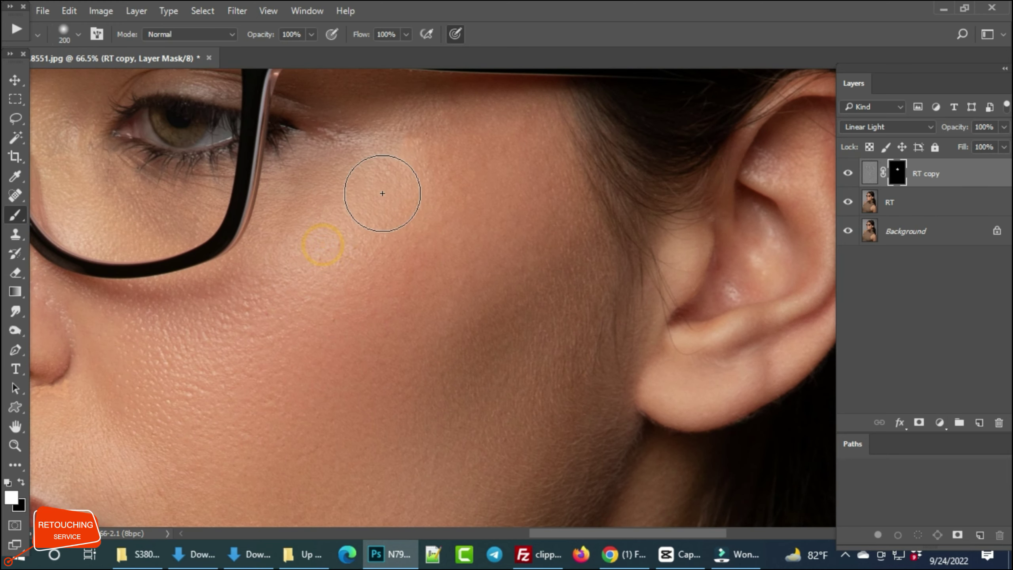
pyautogui.click(421, 178)
# Paint smoothing along the chin, then shrink the brush to 140 px and paint under the nose
pyautogui.scroll(-3, 479, 224)
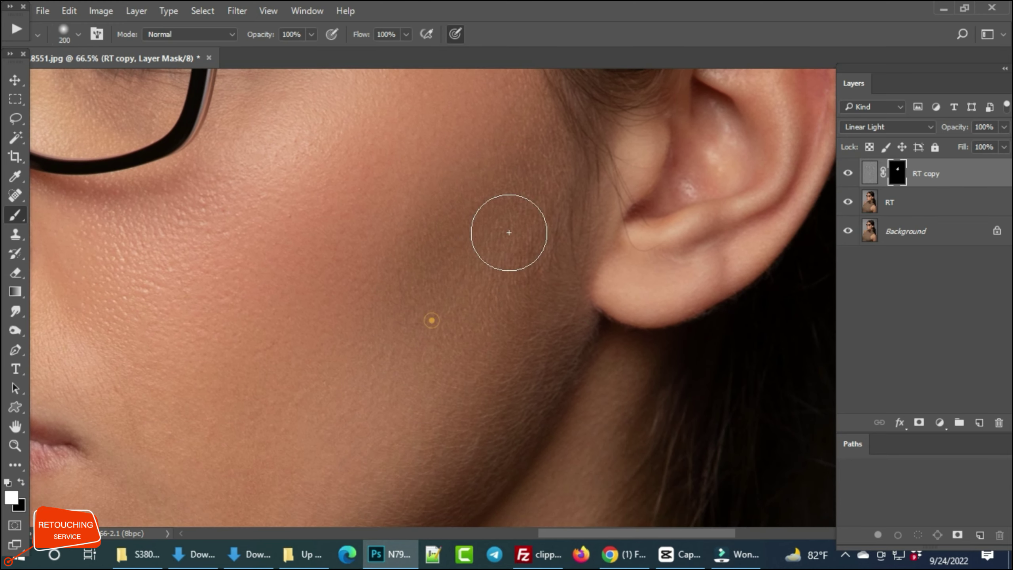
pyautogui.scroll(-3, 486, 216)
pyautogui.scroll(-3, 475, 259)
pyautogui.hscroll(-5, 514, 231)
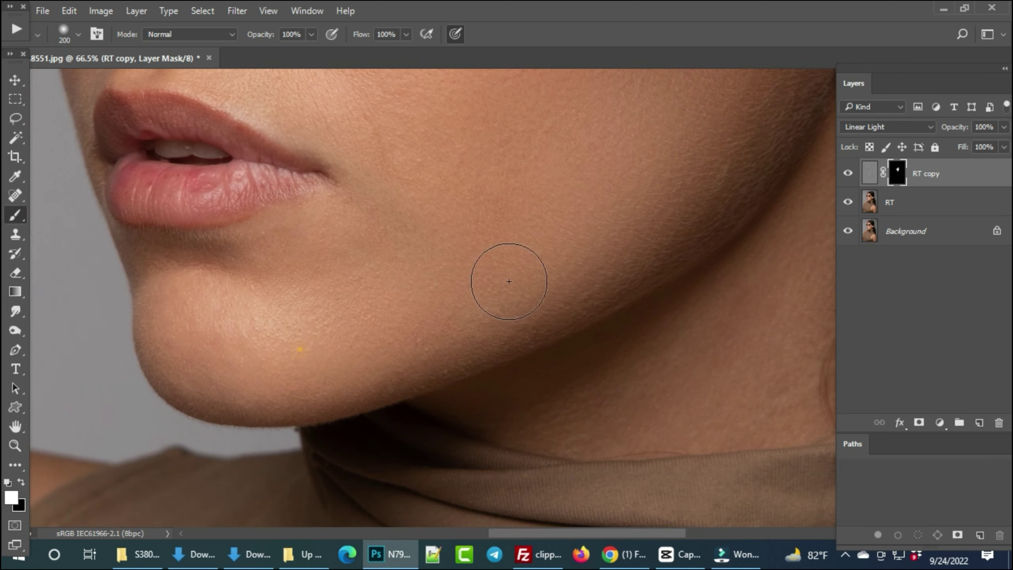
pyautogui.click(463, 308)
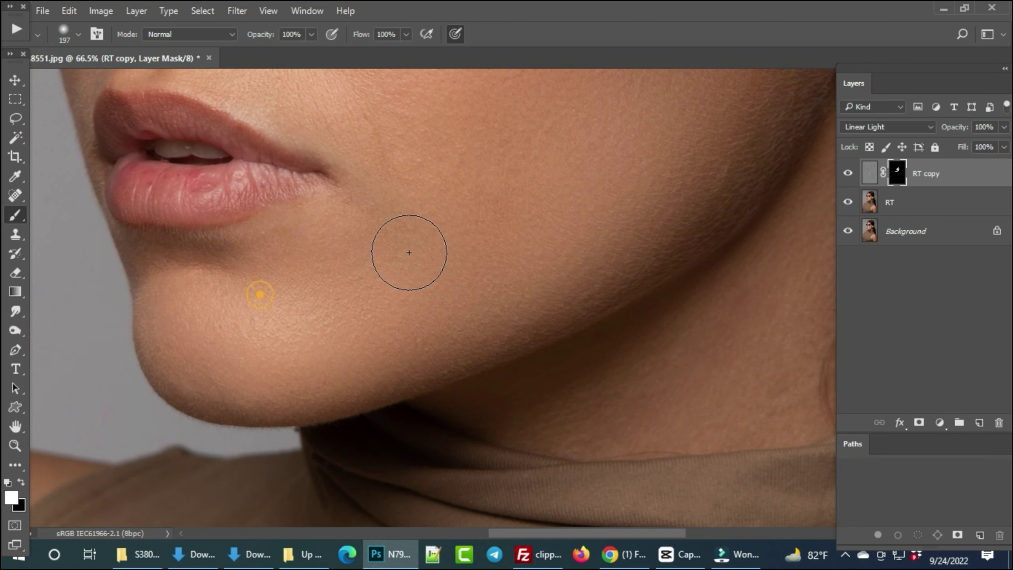
pyautogui.scroll(4, 433, 256)
pyautogui.keyDown('alt'); pyautogui.rightClick(437, 313); pyautogui.keyUp('alt')
pyautogui.moveTo(437, 312); pyautogui.dragTo(434, 315)
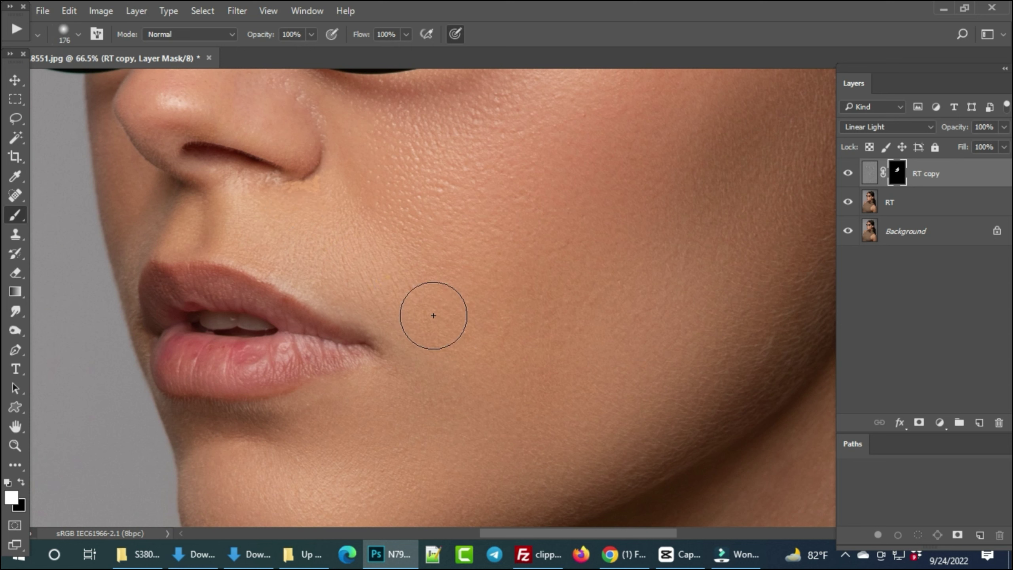
pyautogui.moveTo(401, 260); pyautogui.dragTo(426, 288)
pyautogui.scroll(1, 297, 284)
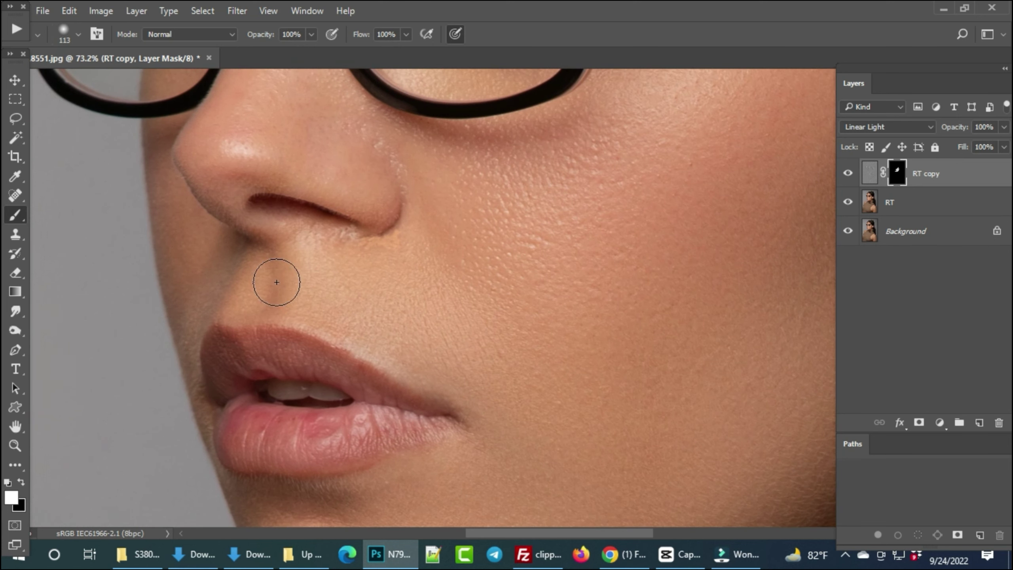
pyautogui.moveTo(277, 282); pyautogui.dragTo(203, 263)
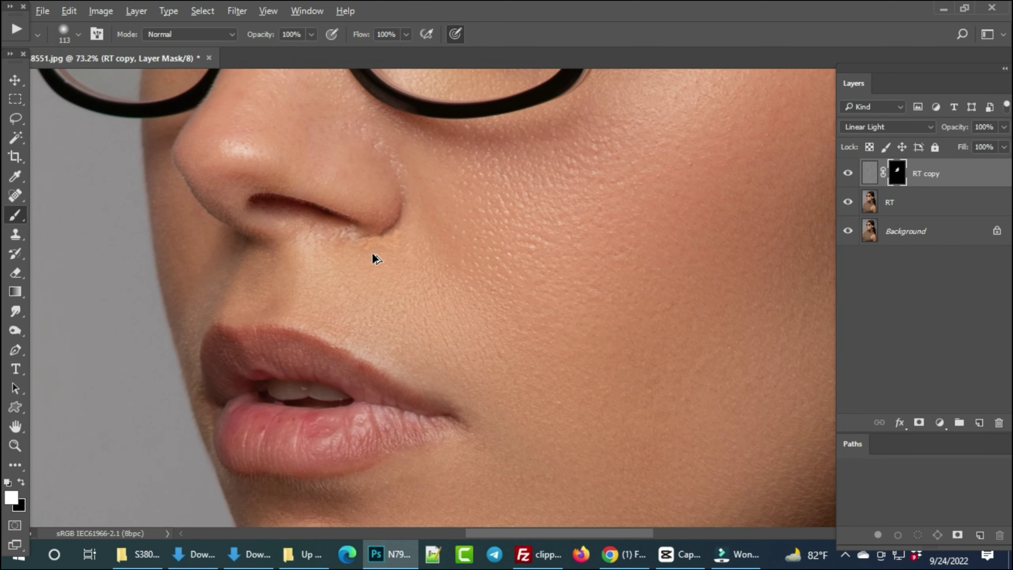
pyautogui.scroll(3, 425, 330)
pyautogui.moveTo(281, 186); pyautogui.dragTo(262, 179)
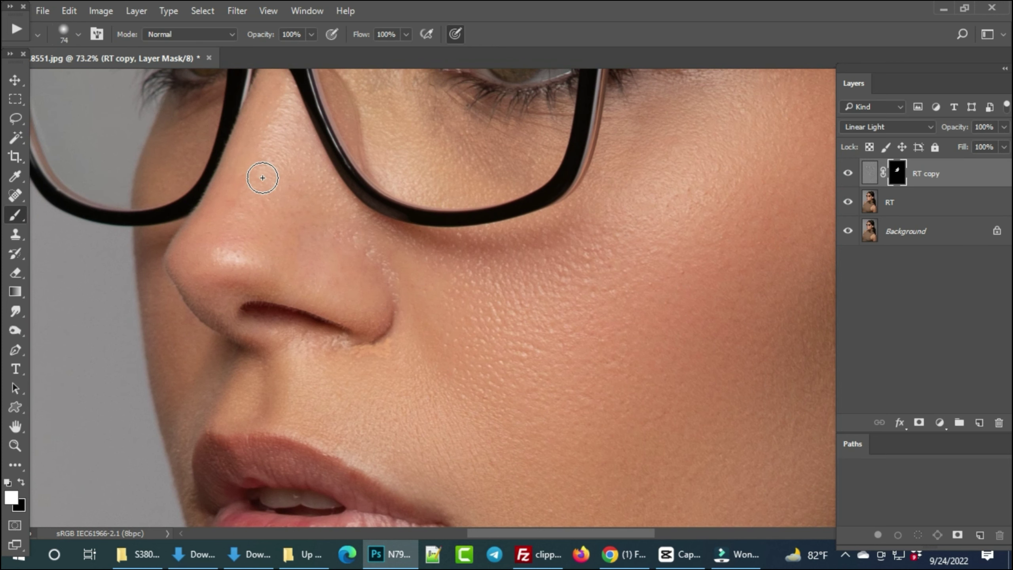
# Paint smoothing beside the nose bridge, on the nose highlight and under the other eye
pyautogui.scroll(2, 263, 177)
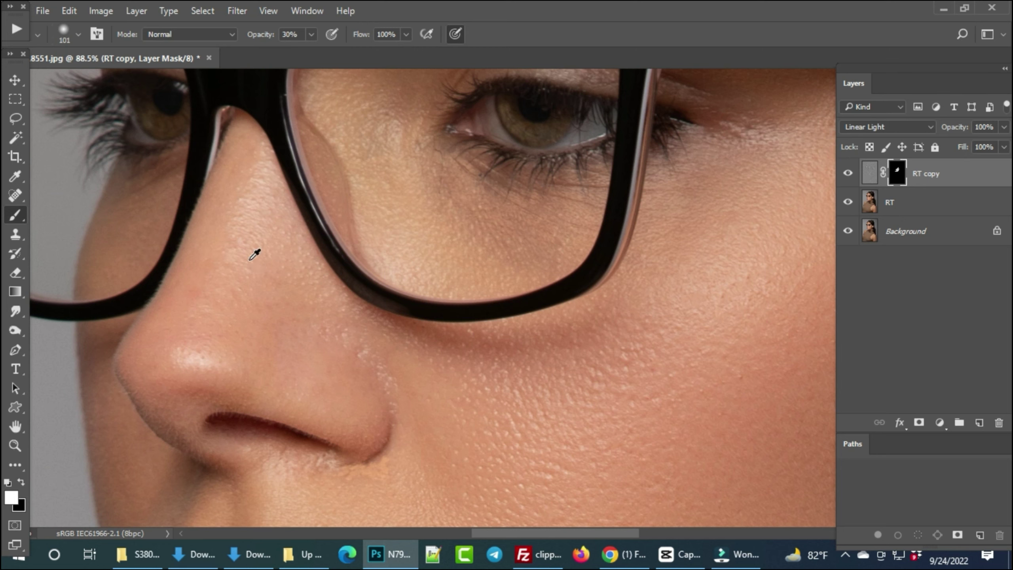
pyautogui.moveTo(260, 259); pyautogui.dragTo(274, 233)
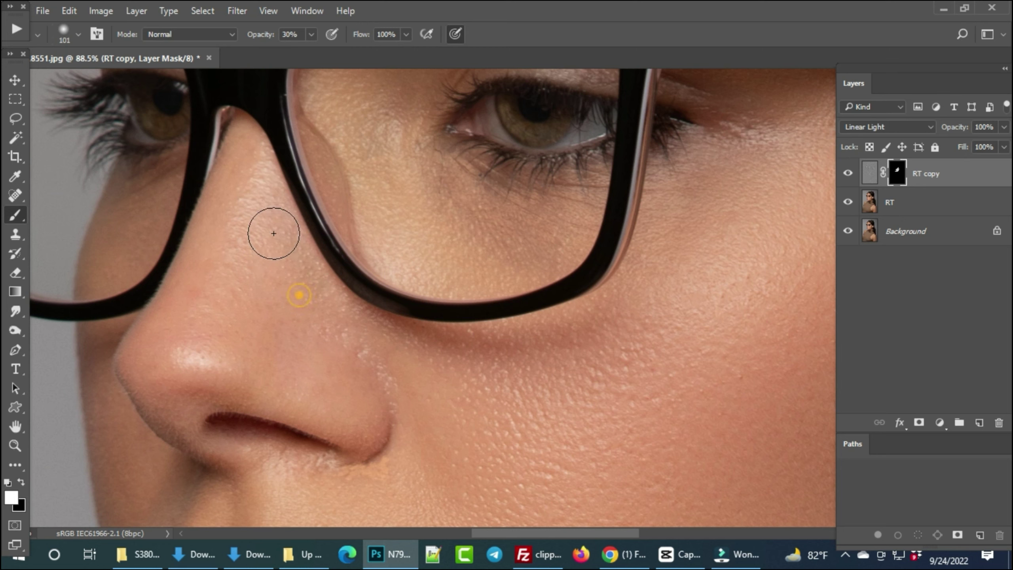
pyautogui.moveTo(178, 352); pyautogui.dragTo(206, 357)
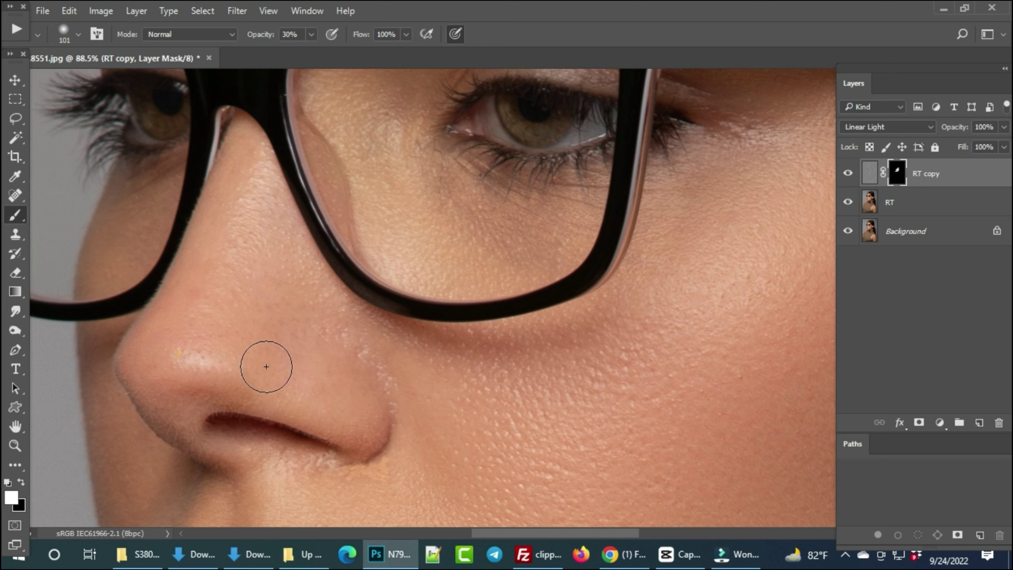
pyautogui.hscroll(3, 327, 391)
pyautogui.scroll(2, 328, 391)
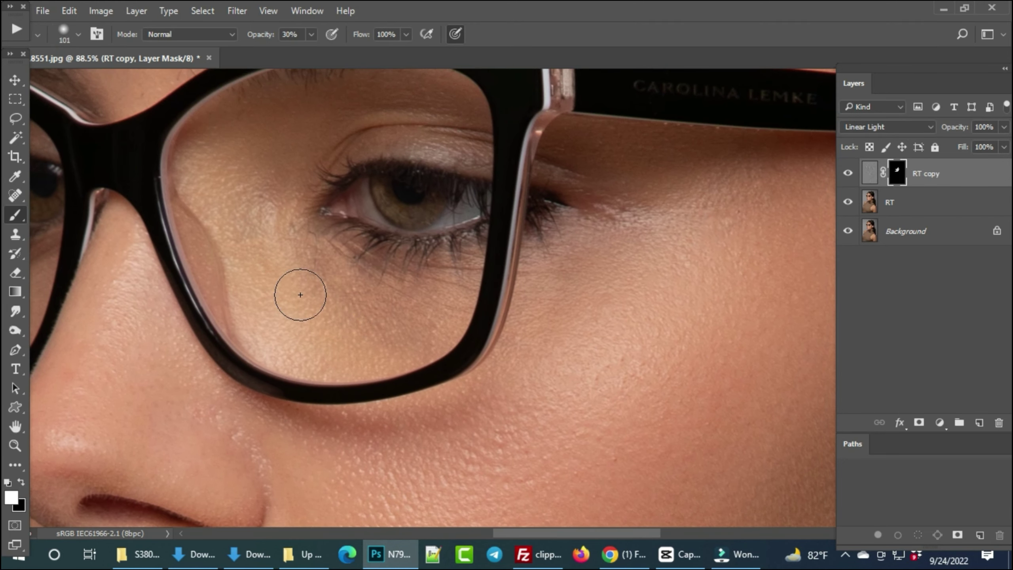
pyautogui.moveTo(375, 300); pyautogui.dragTo(326, 307)
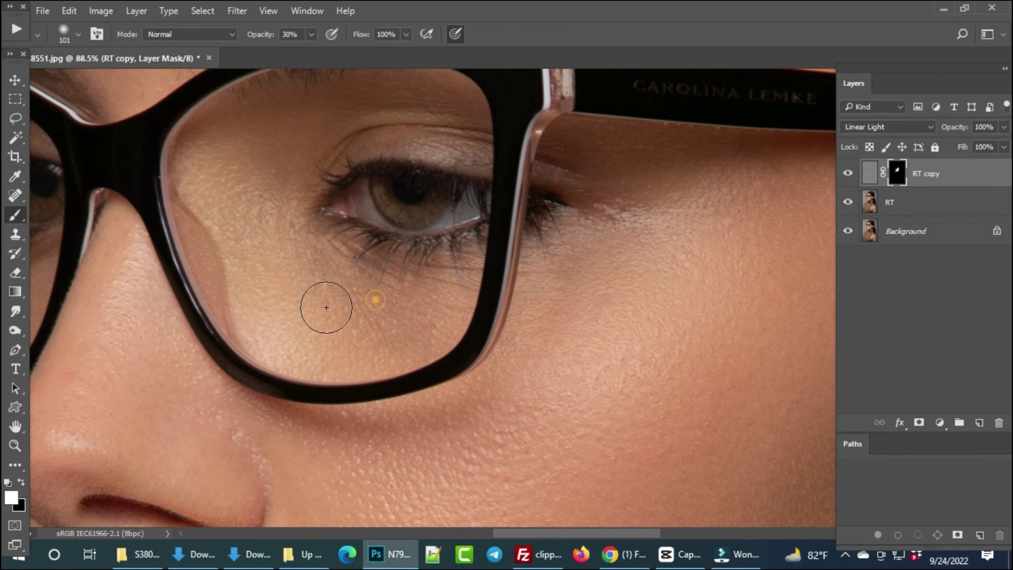
# Smooth the skin below the eyebrow, on the upper eyelid and on the temple
pyautogui.moveTo(258, 191); pyautogui.dragTo(279, 312)
pyautogui.click(339, 251)
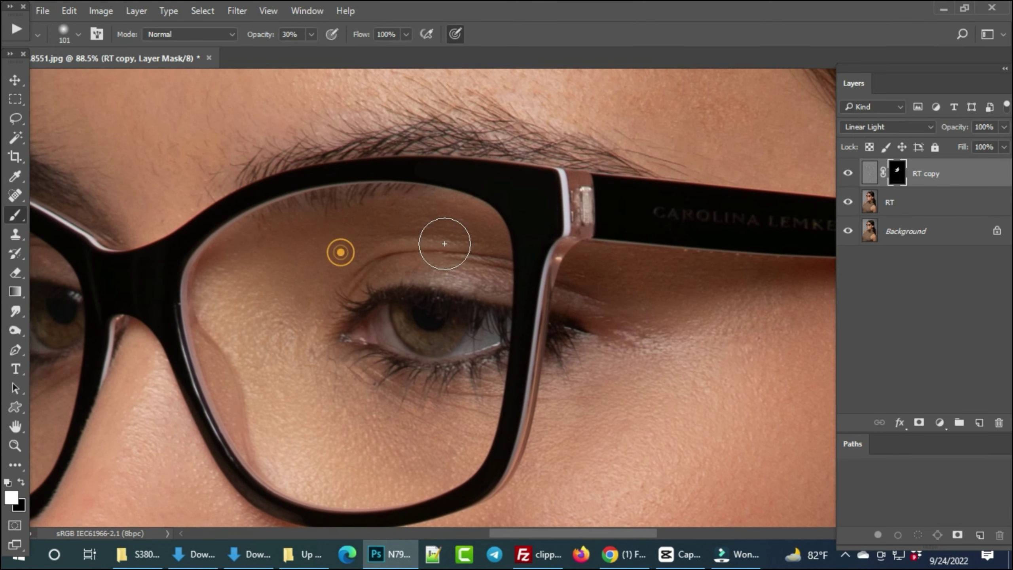
pyautogui.click(429, 240)
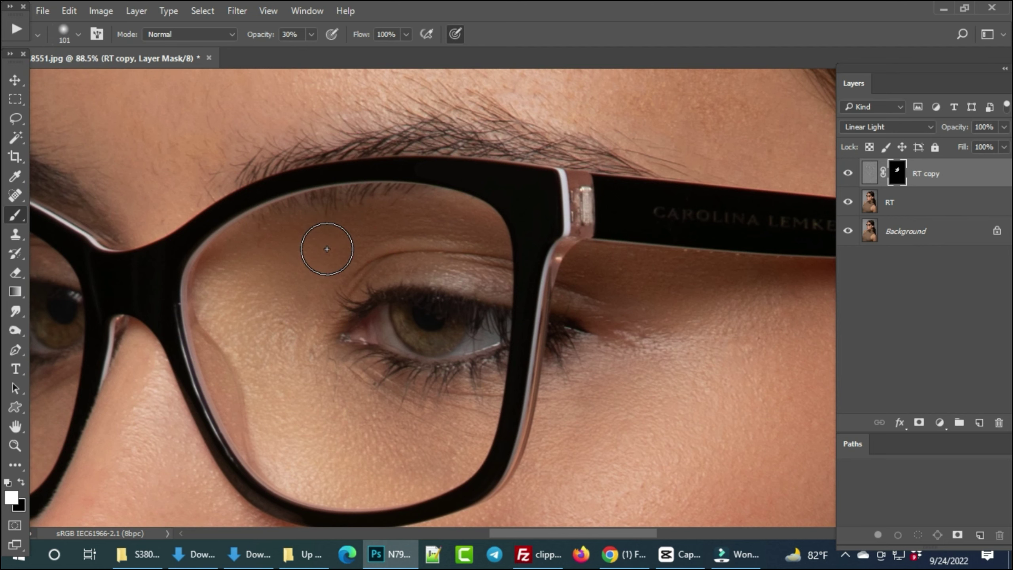
pyautogui.click(657, 250)
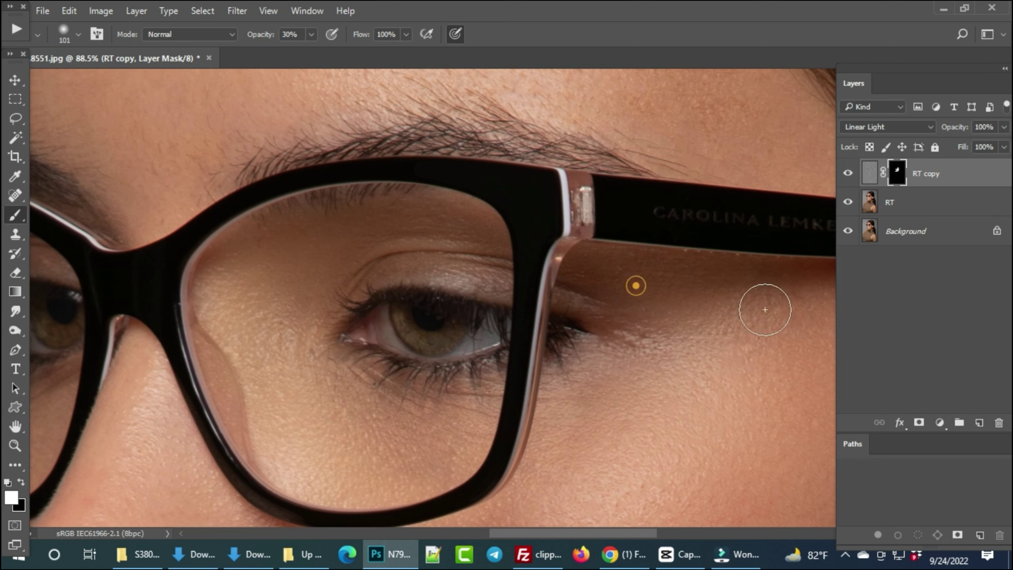
pyautogui.scroll(-5, 762, 305)
pyautogui.scroll(5, 547, 267)
# Enlarge the brush and paint the forehead up to the hairline
pyautogui.moveTo(600, 283); pyautogui.dragTo(411, 255)
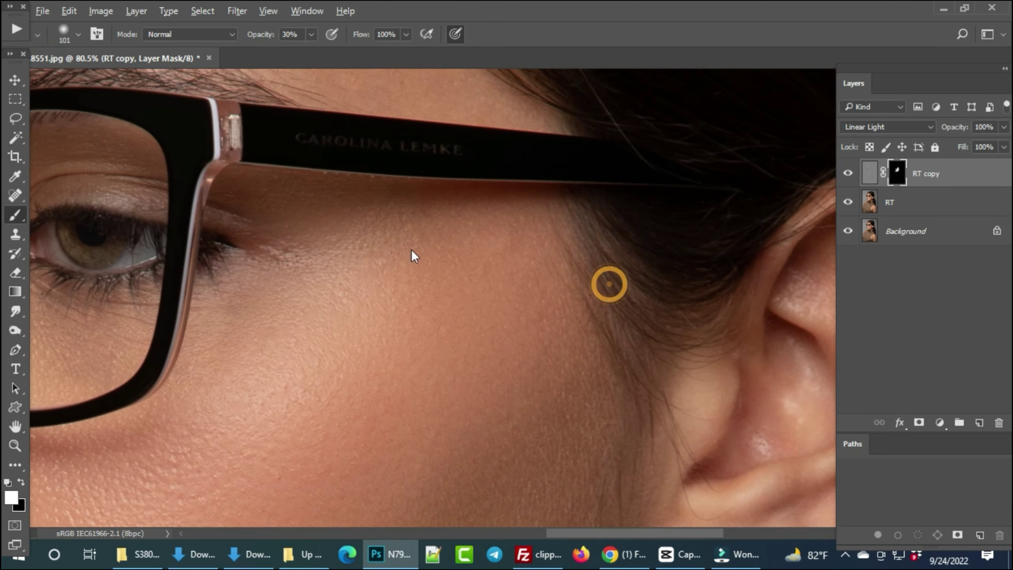
pyautogui.moveTo(547, 320)
pyautogui.mouseDown()
pyautogui.moveTo(376, 229)
pyautogui.moveTo(479, 367)
pyautogui.mouseUp()
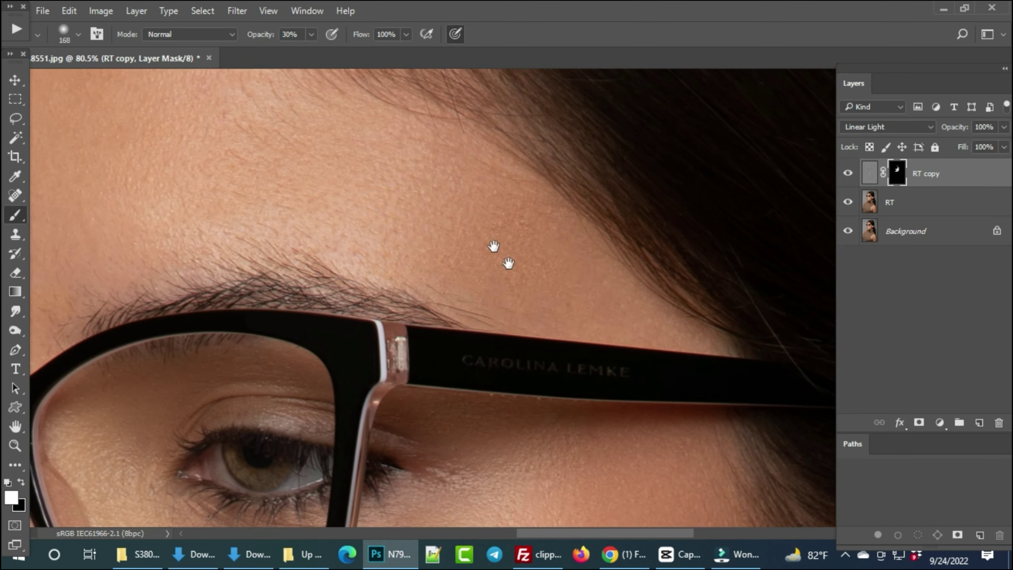
pyautogui.moveTo(493, 239); pyautogui.dragTo(559, 307)
pyautogui.moveTo(260, 243); pyautogui.dragTo(359, 224)
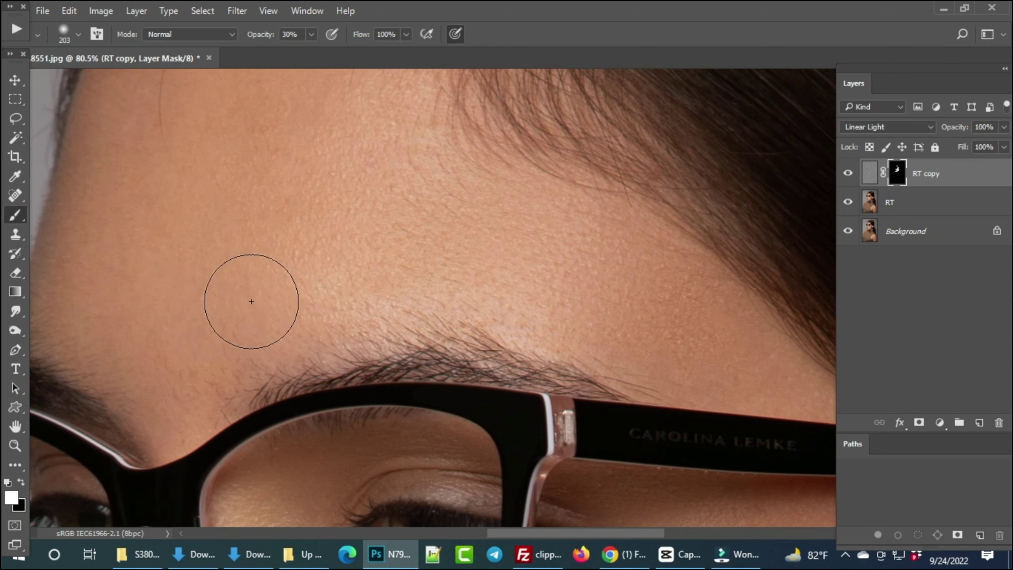
pyautogui.moveTo(244, 294); pyautogui.dragTo(407, 264)
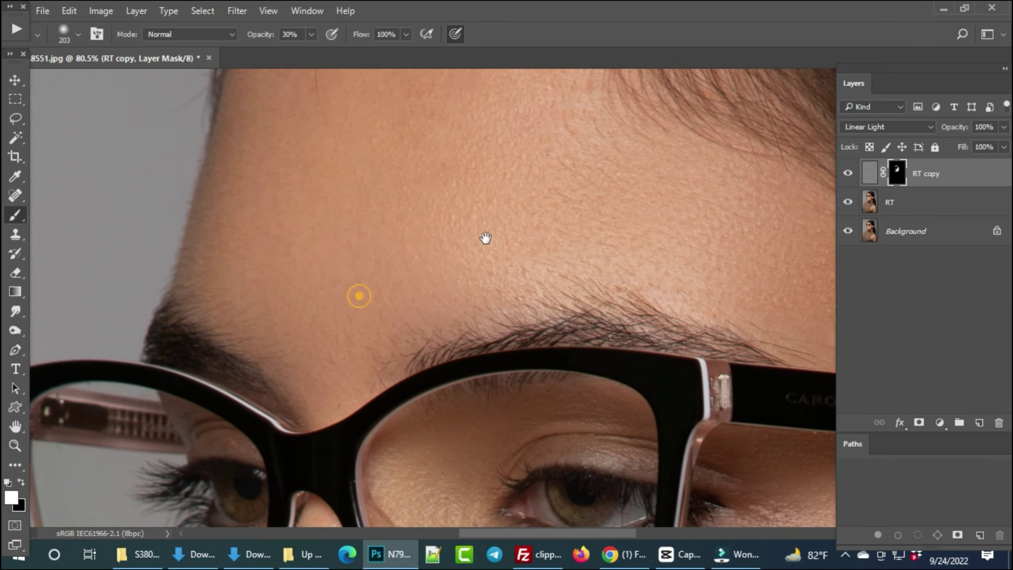
pyautogui.moveTo(452, 220); pyautogui.dragTo(475, 274)
pyautogui.scroll(5, 287, 183)
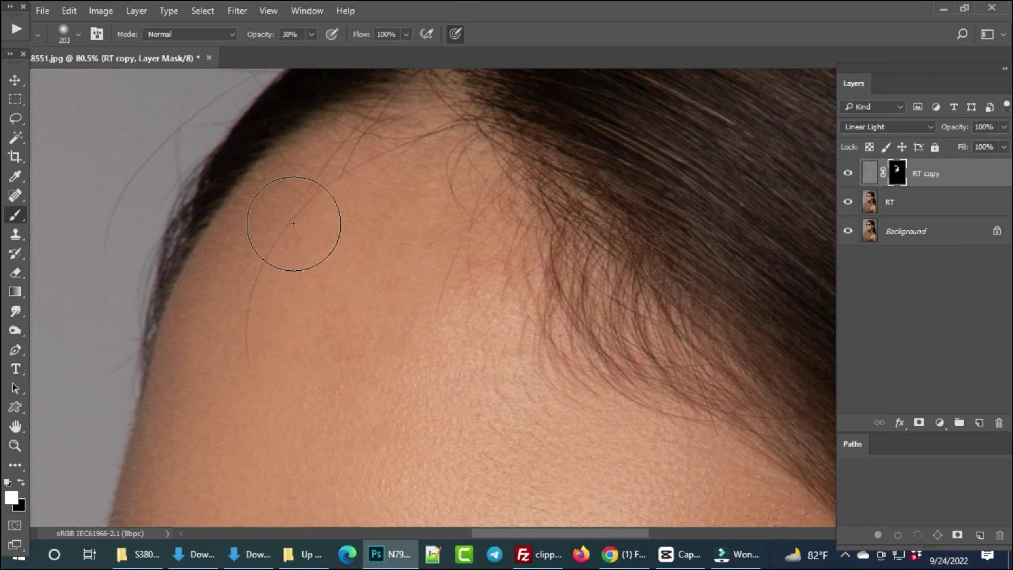
pyautogui.click(260, 227)
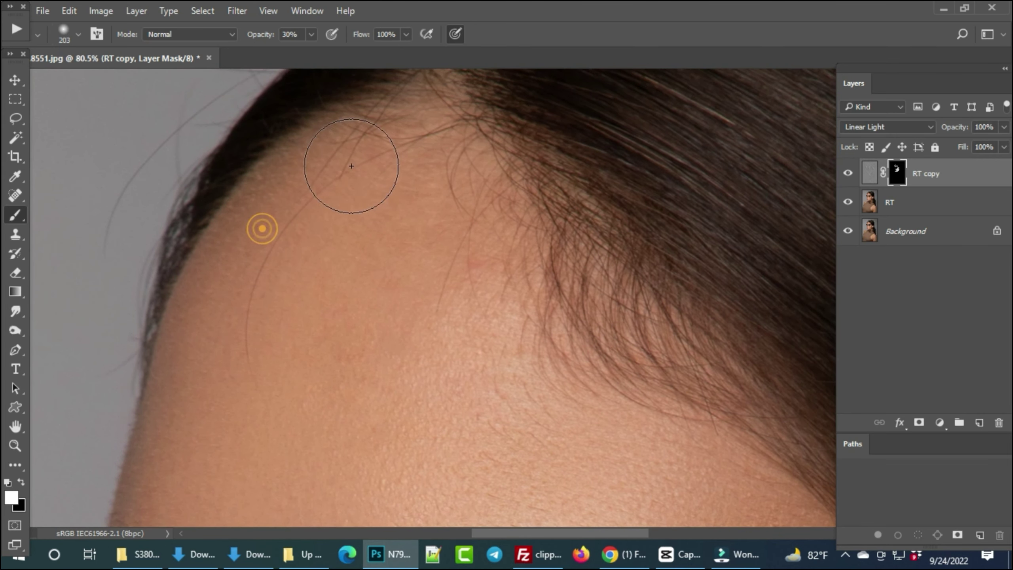
pyautogui.click(414, 222)
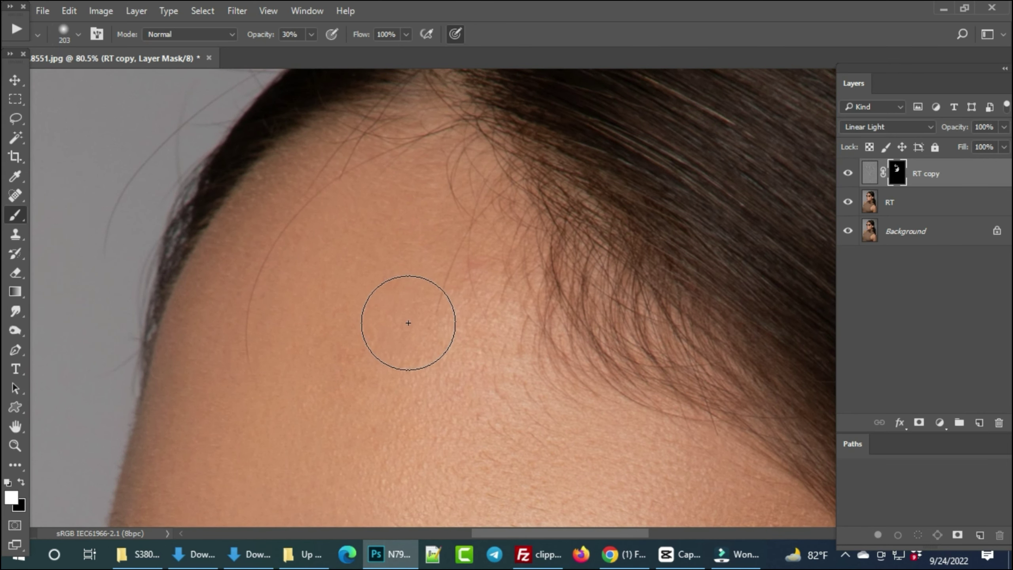
pyautogui.click(577, 403)
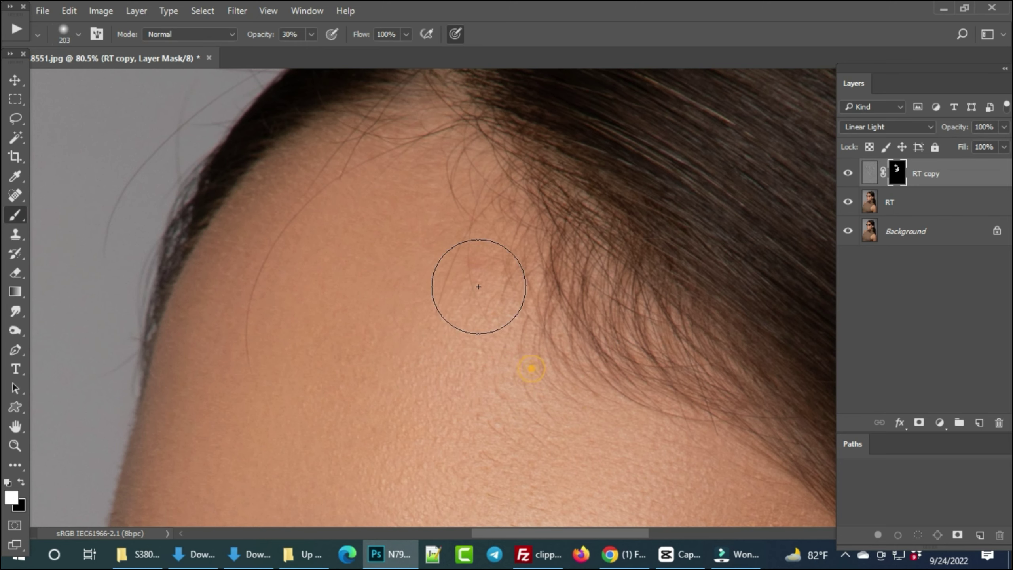
# Pan back down to the eyebrows and glasses and zoom out
pyautogui.scroll(-2, 475, 268)
pyautogui.moveTo(474, 268); pyautogui.dragTo(345, 258)
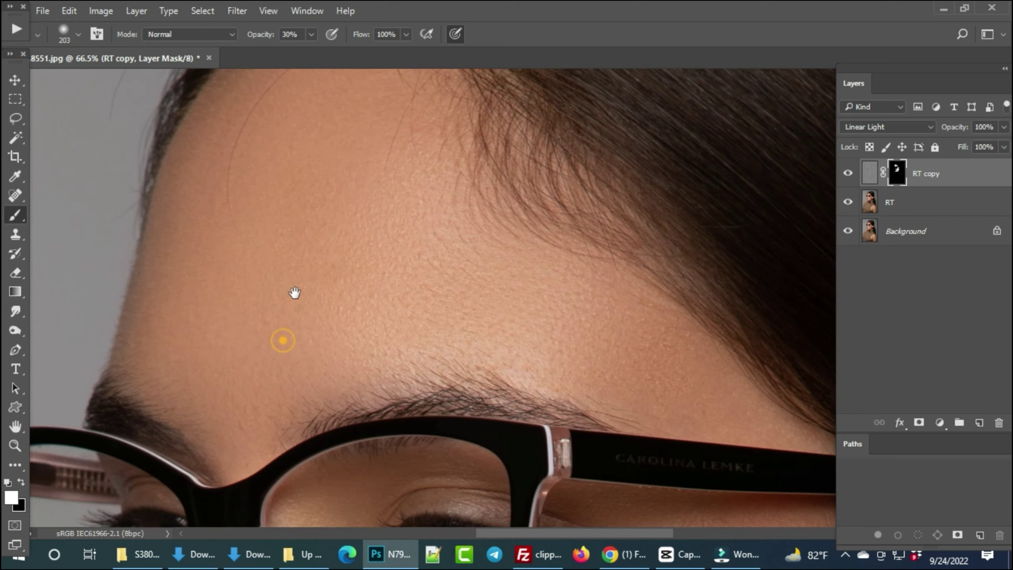
pyautogui.moveTo(294, 294); pyautogui.dragTo(334, 199)
pyautogui.scroll(-5, 331, 215)
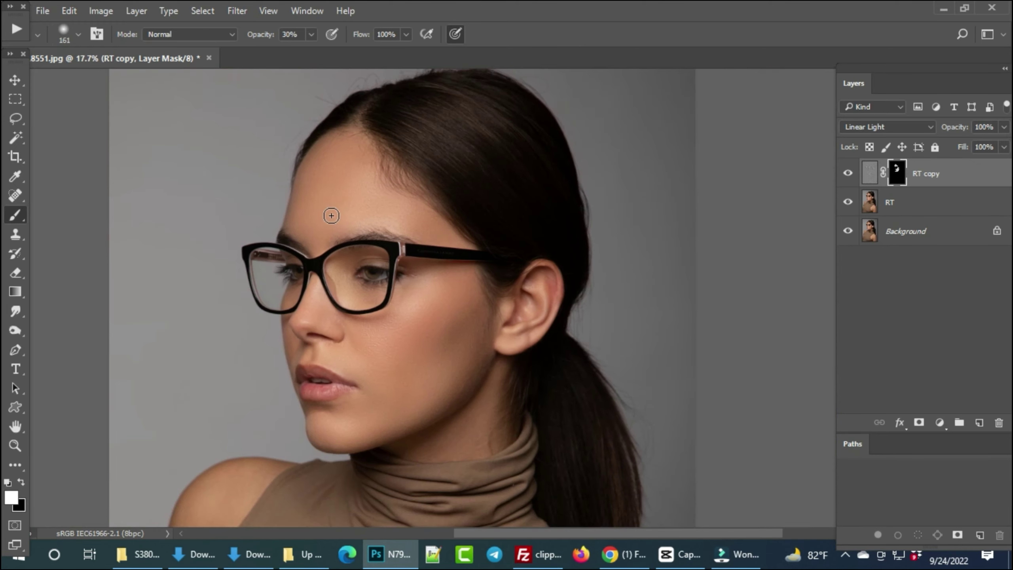
# Toggle the Background layer's visibility to compare the retouch against the original
pyautogui.click(848, 232)
pyautogui.click(849, 231)
pyautogui.scroll(1, 473, 398)
pyautogui.scroll(2, 480, 388)
pyautogui.scroll(-3, 480, 388)
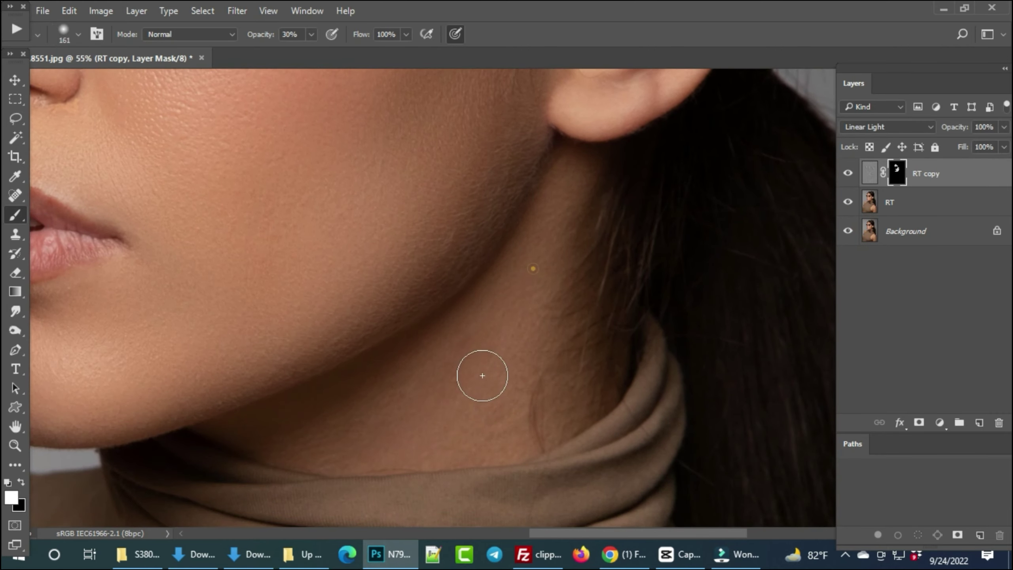
pyautogui.scroll(-3, 543, 359)
pyautogui.scroll(2, 399, 359)
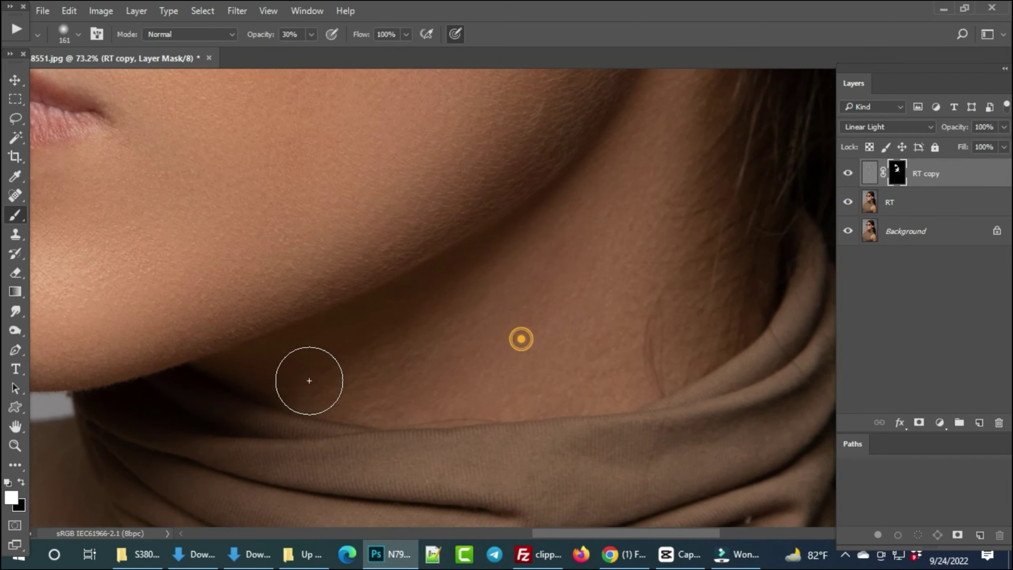
pyautogui.scroll(-2, 334, 374)
# Paint white on the RT copy mask over the shoulder beside the collar with an enlarged brush
pyautogui.moveTo(376, 296); pyautogui.dragTo(406, 244)
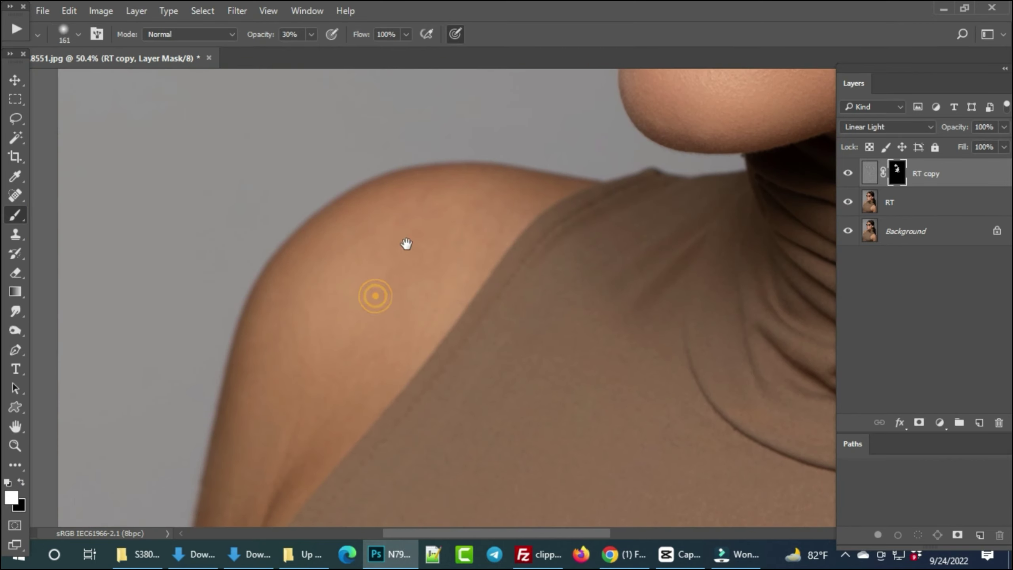
pyautogui.scroll(1, 374, 255)
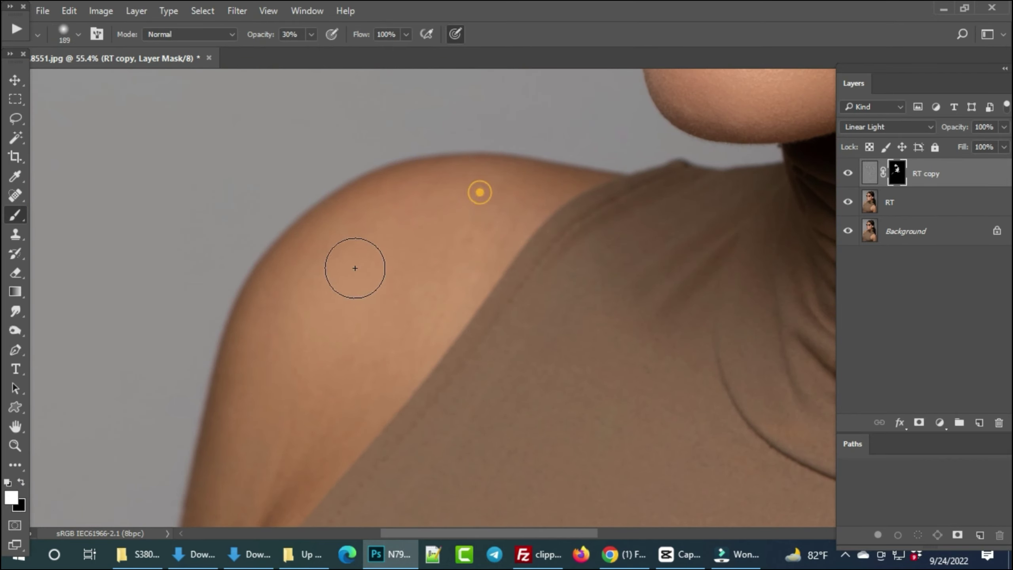
pyautogui.scroll(-5, 438, 256)
pyautogui.hscroll(-3, 439, 255)
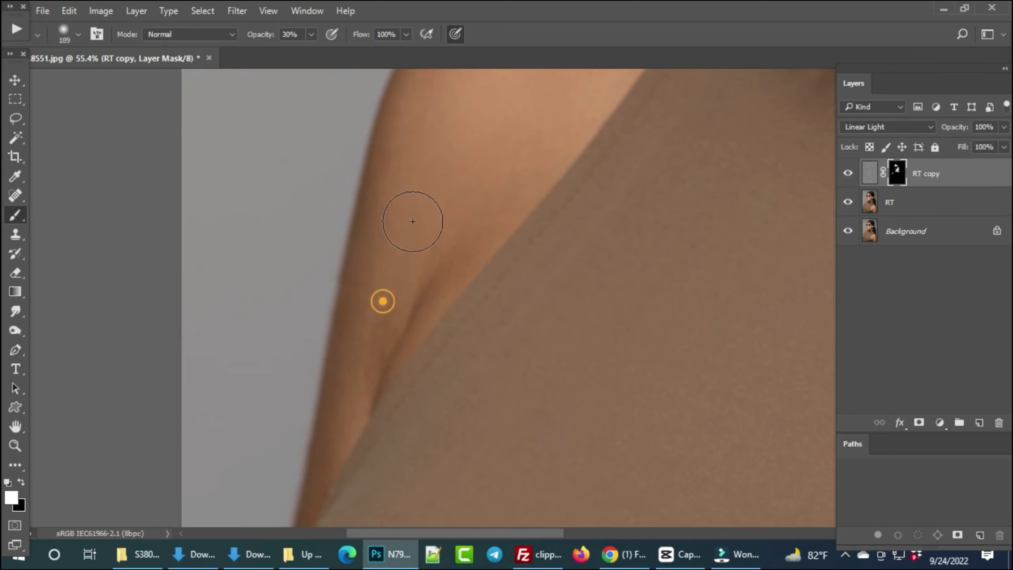
pyautogui.hscroll(-2, 366, 327)
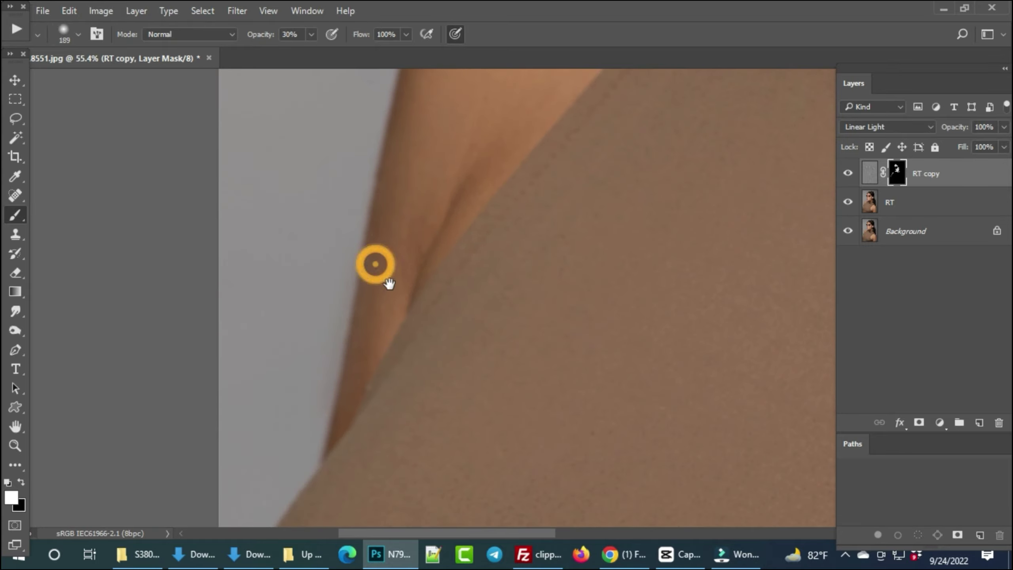
pyautogui.scroll(-2, 399, 259)
pyautogui.moveTo(565, 204)
pyautogui.mouseDown()
pyautogui.moveTo(621, 254)
pyautogui.moveTo(398, 163)
pyautogui.mouseUp()
pyautogui.scroll(2, 403, 206)
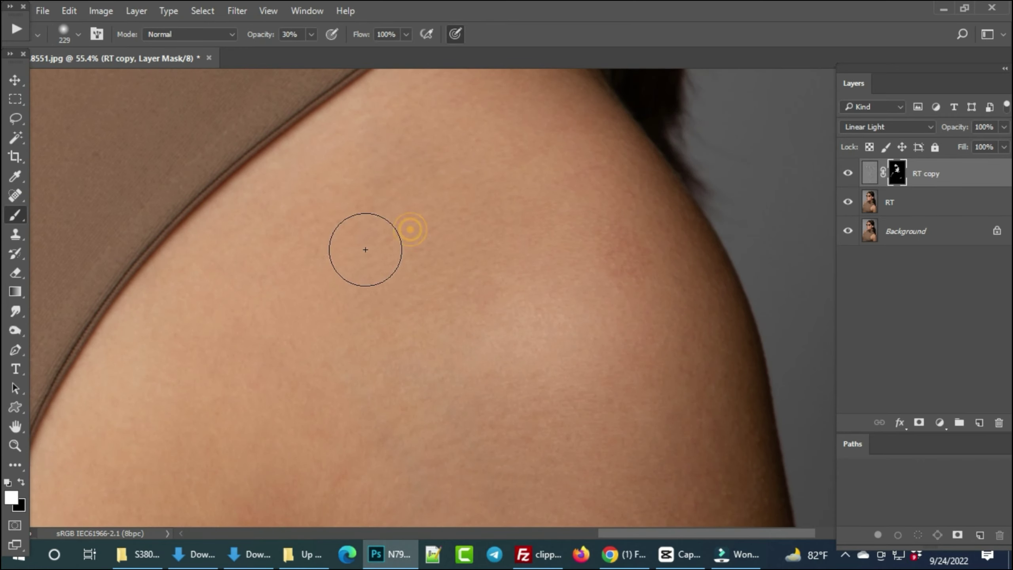
pyautogui.moveTo(347, 256); pyautogui.dragTo(349, 311)
pyautogui.press(']')
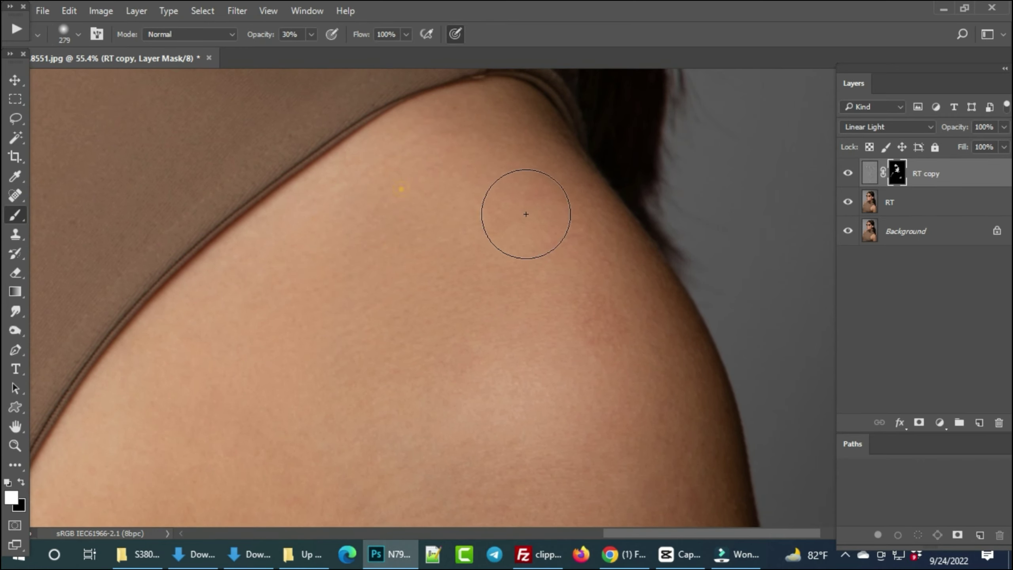
# Paint smoothing over the outer shoulder and shadowed underarm skin with a smaller brush
pyautogui.moveTo(515, 224); pyautogui.dragTo(452, 96)
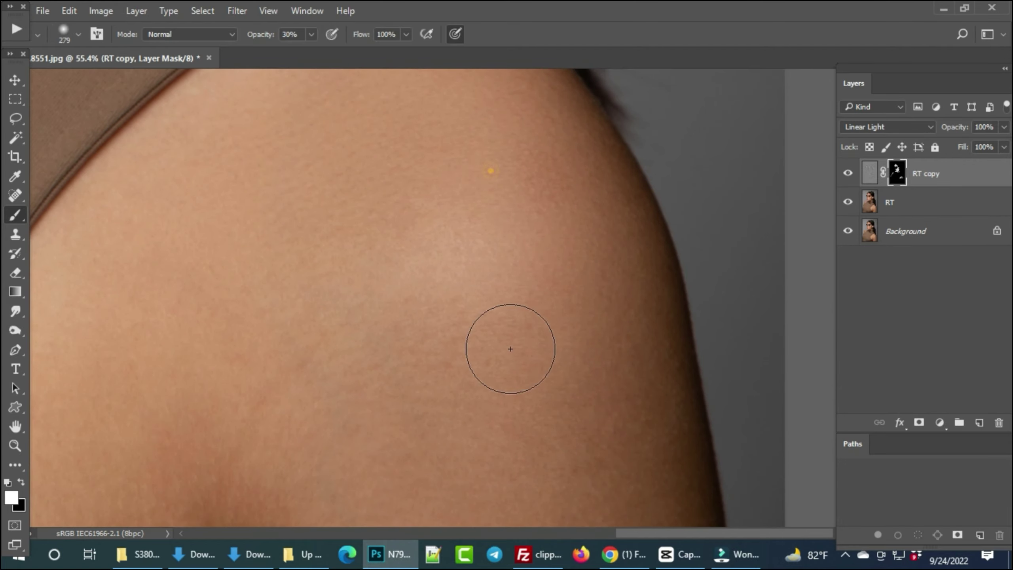
pyautogui.scroll(-2, 414, 260)
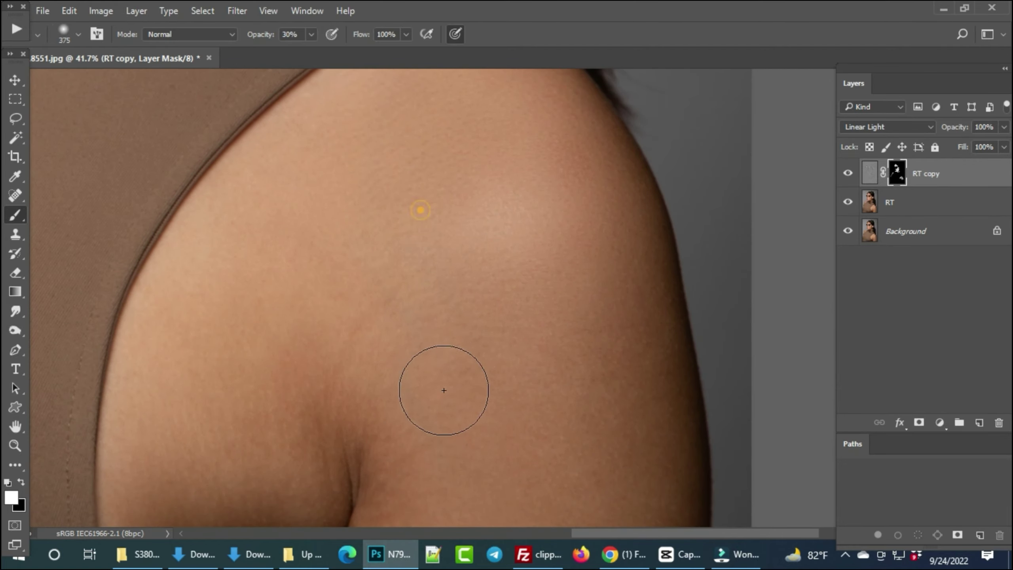
pyautogui.moveTo(353, 351); pyautogui.dragTo(483, 227)
pyautogui.press('[')
pyautogui.press('[')
pyautogui.press('[')
pyautogui.moveTo(429, 267); pyautogui.dragTo(421, 229)
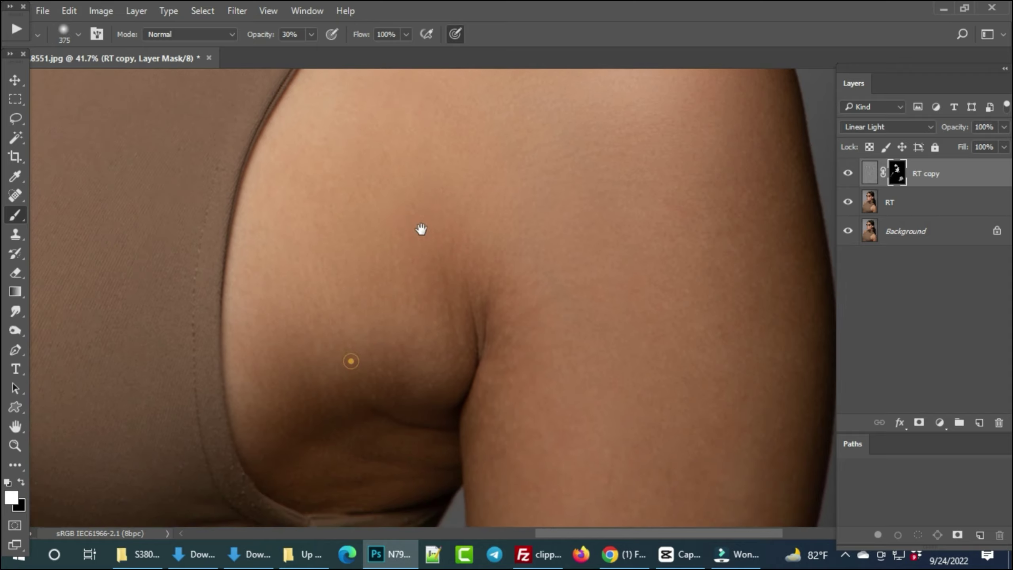
pyautogui.moveTo(409, 314); pyautogui.dragTo(344, 339)
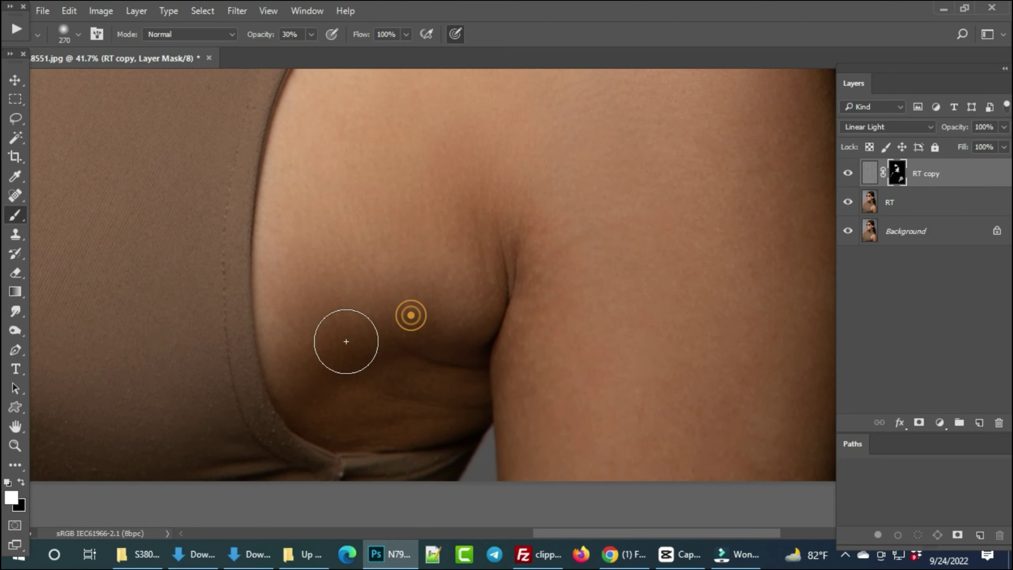
pyautogui.click(300, 276)
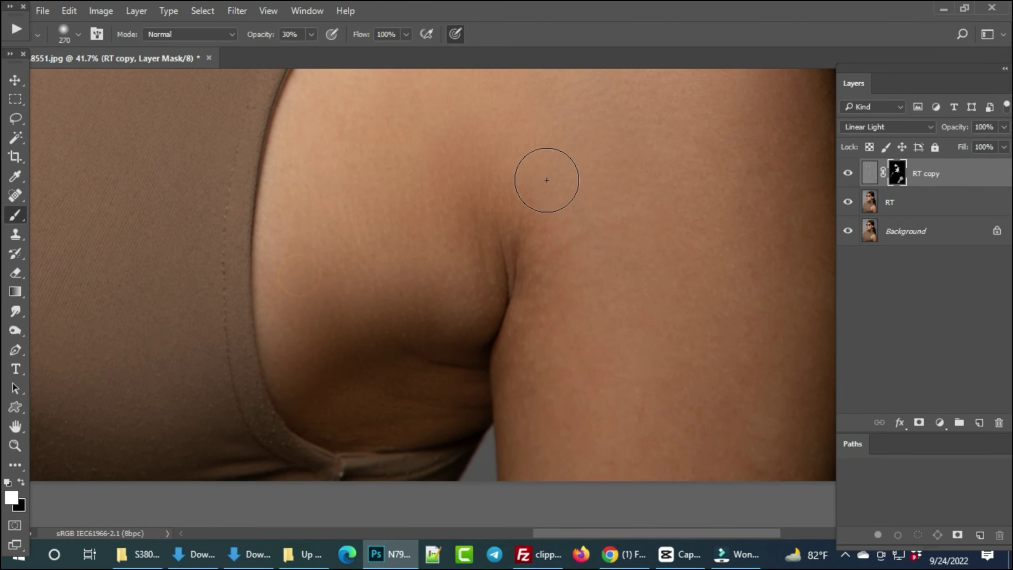
# Extend the mask painting across the upper arm with a larger brush
pyautogui.moveTo(540, 326); pyautogui.dragTo(344, 271)
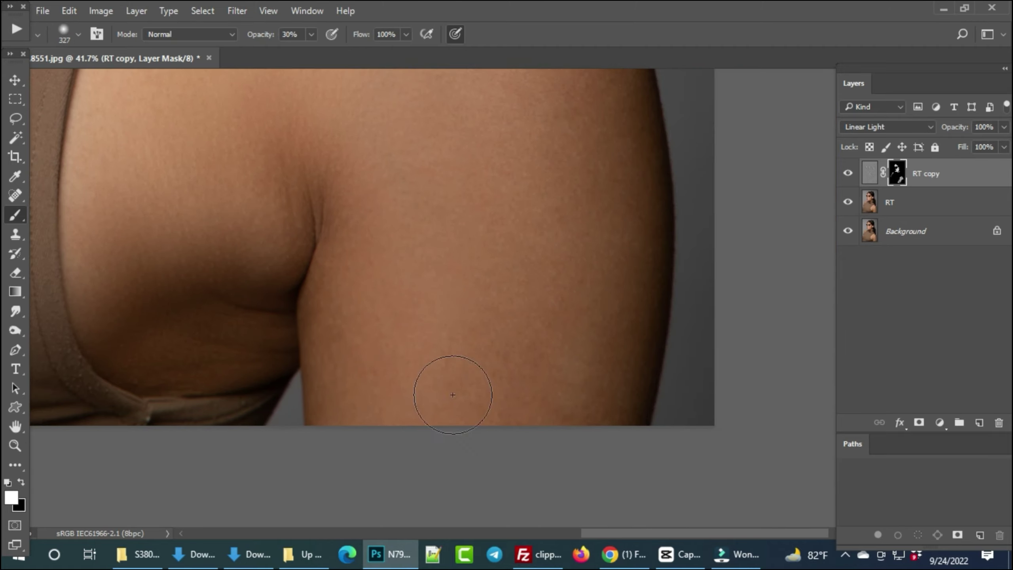
pyautogui.scroll(3, 531, 400)
pyautogui.hscroll(2, 532, 401)
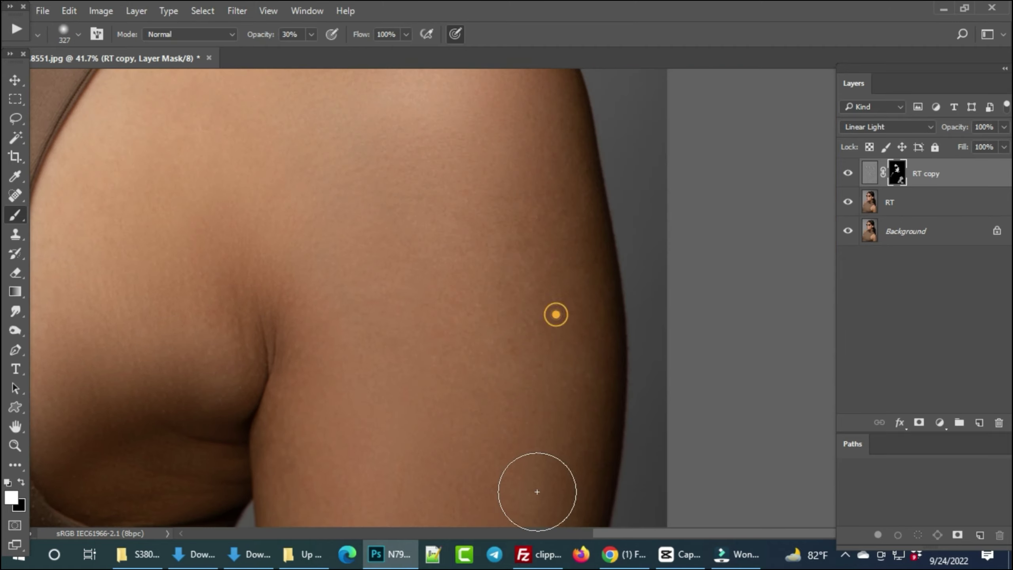
pyautogui.scroll(5, 421, 488)
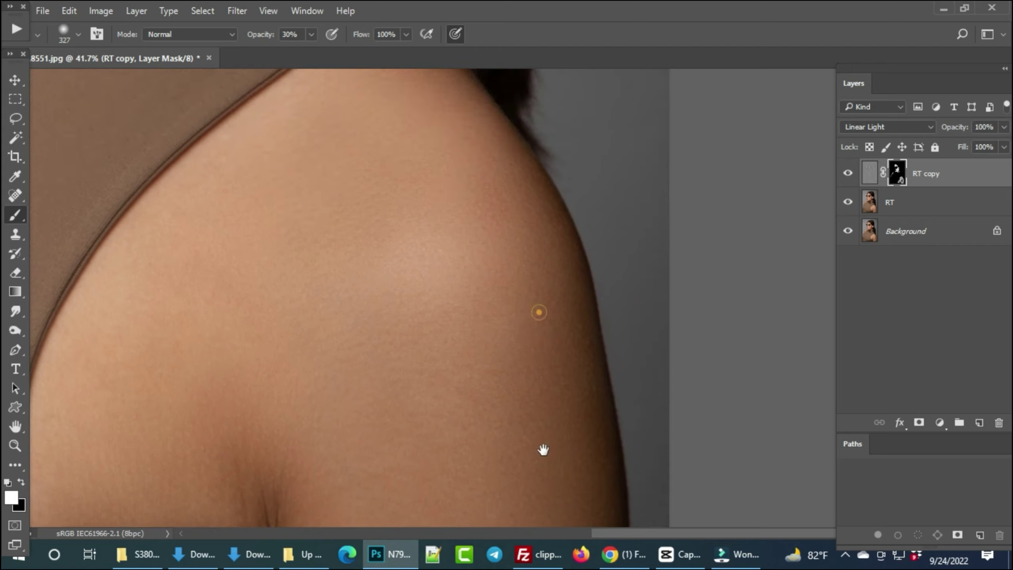
pyautogui.scroll(-5, 425, 200)
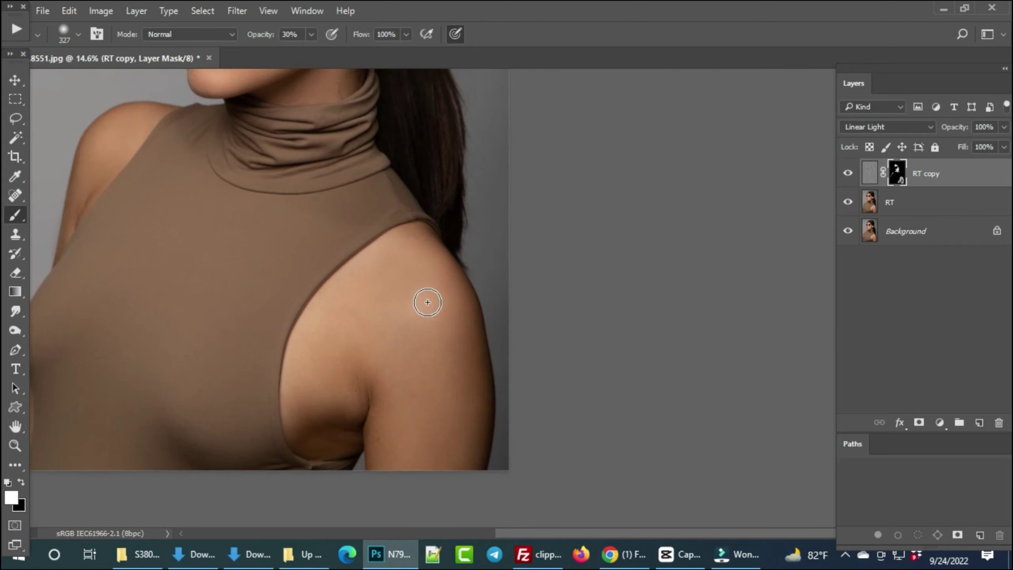
pyautogui.click(846, 231)
pyautogui.click(846, 232)
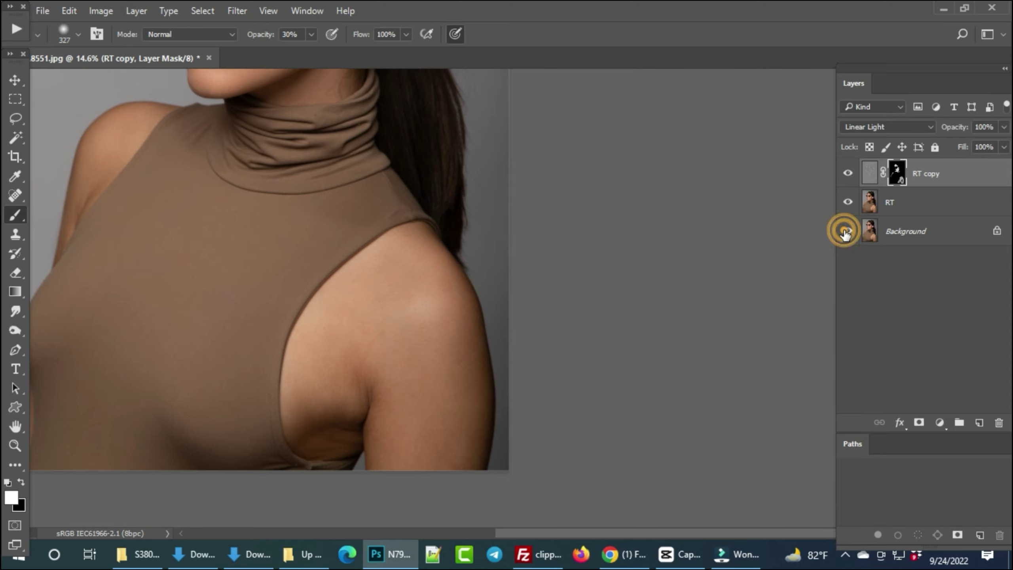
pyautogui.moveTo(244, 308)
pyautogui.mouseDown()
pyautogui.moveTo(599, 236)
pyautogui.moveTo(412, 389)
pyautogui.mouseUp()
pyautogui.moveTo(463, 242); pyautogui.dragTo(440, 304)
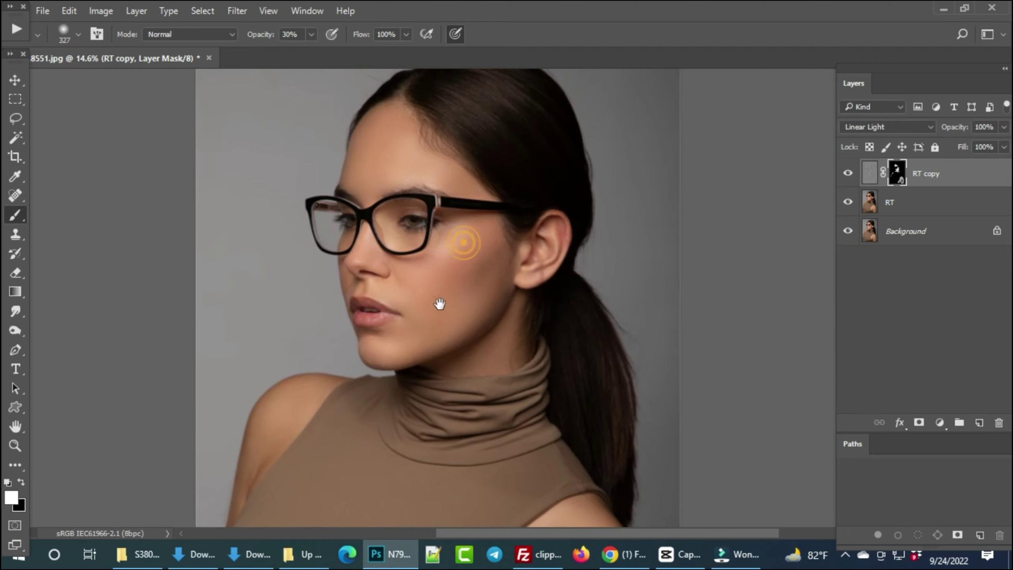
pyautogui.scroll(-3, 451, 269)
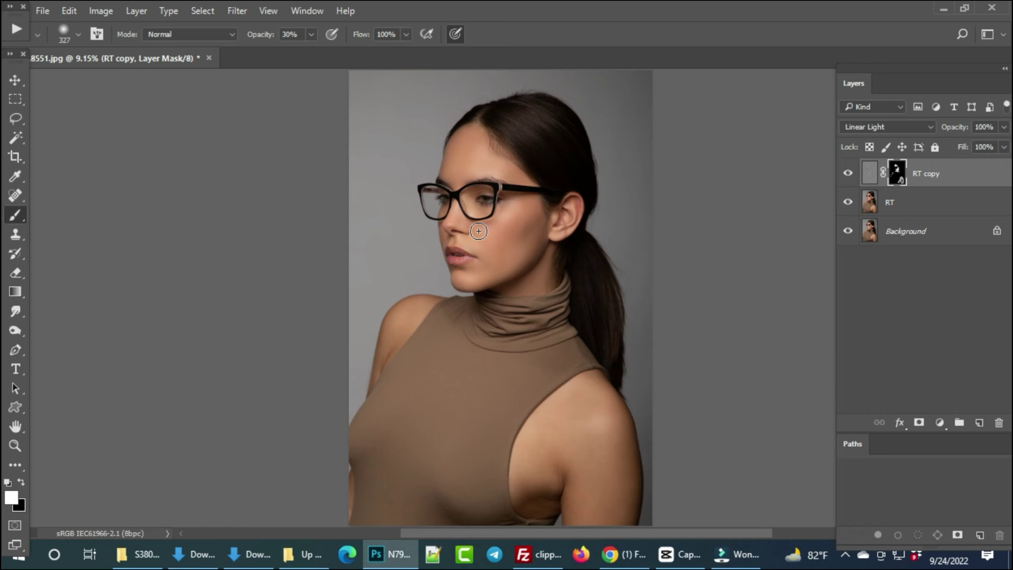
pyautogui.scroll(2, 477, 226)
pyautogui.scroll(3, 551, 328)
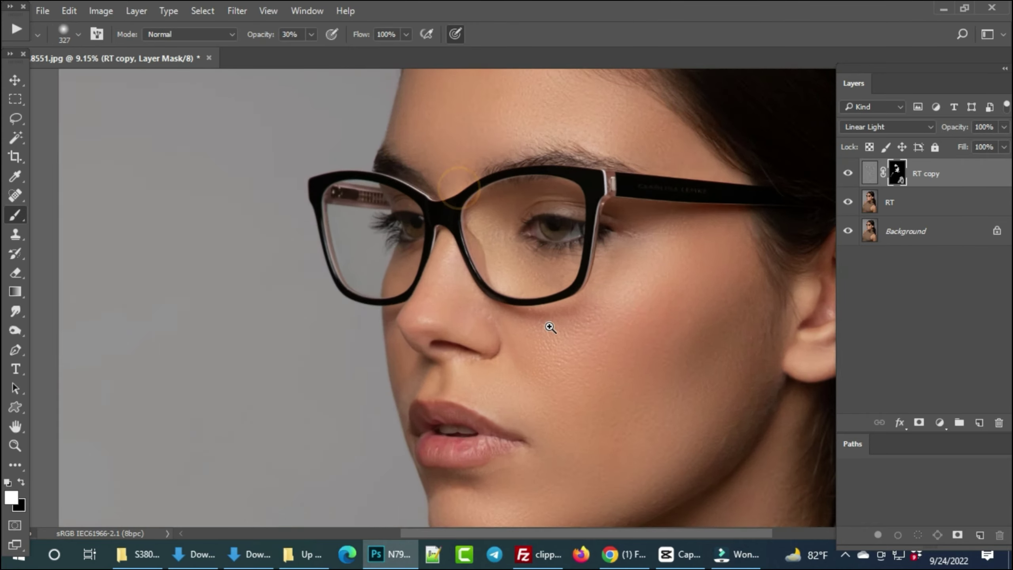
pyautogui.scroll(2, 551, 328)
pyautogui.scroll(-1, 550, 328)
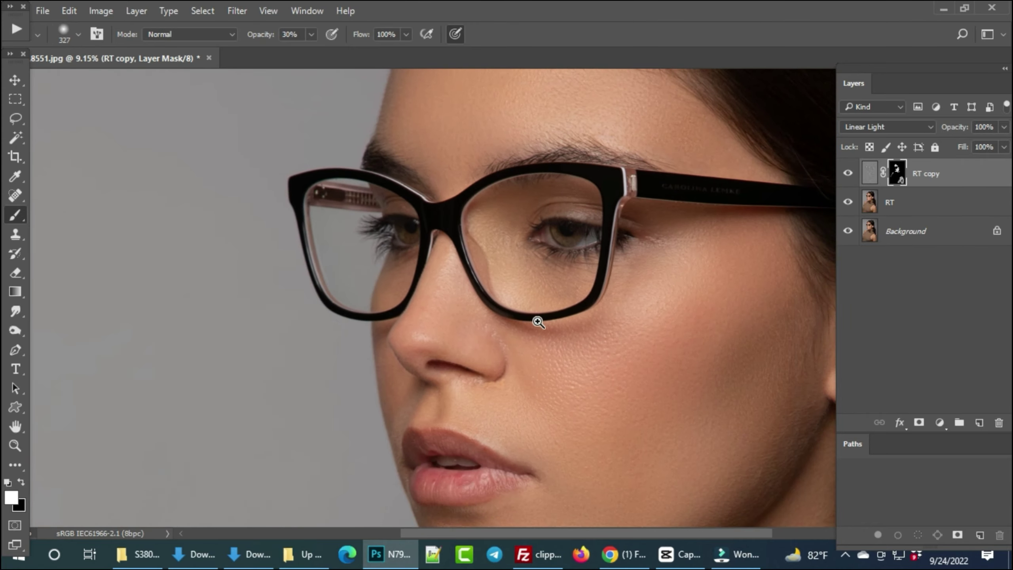
pyautogui.scroll(-1, 535, 319)
pyautogui.scroll(-2, 526, 294)
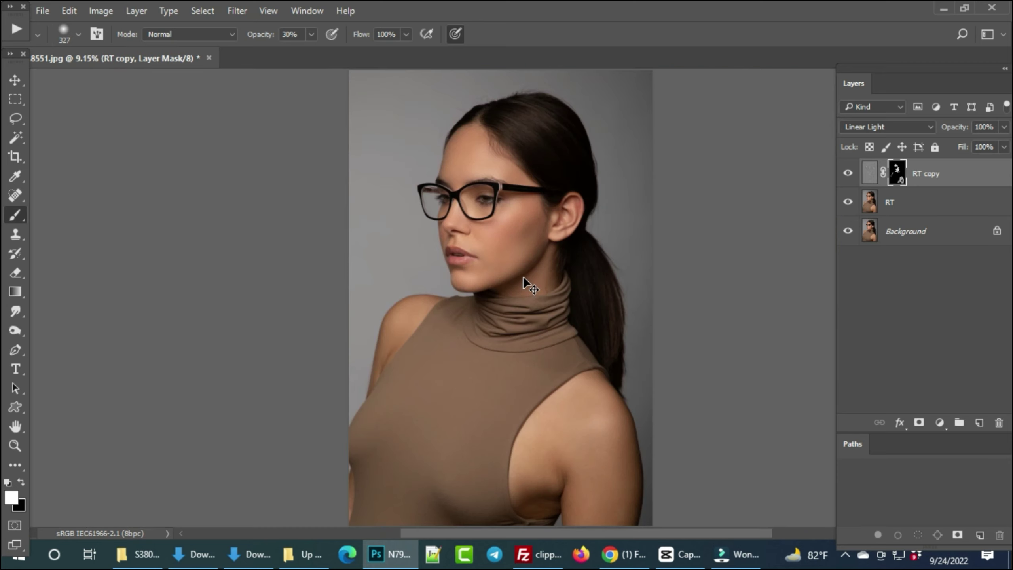
# Merge the RT copy layer down into RT, leaving only RT and Background, and zoom in
pyautogui.press('Delete')
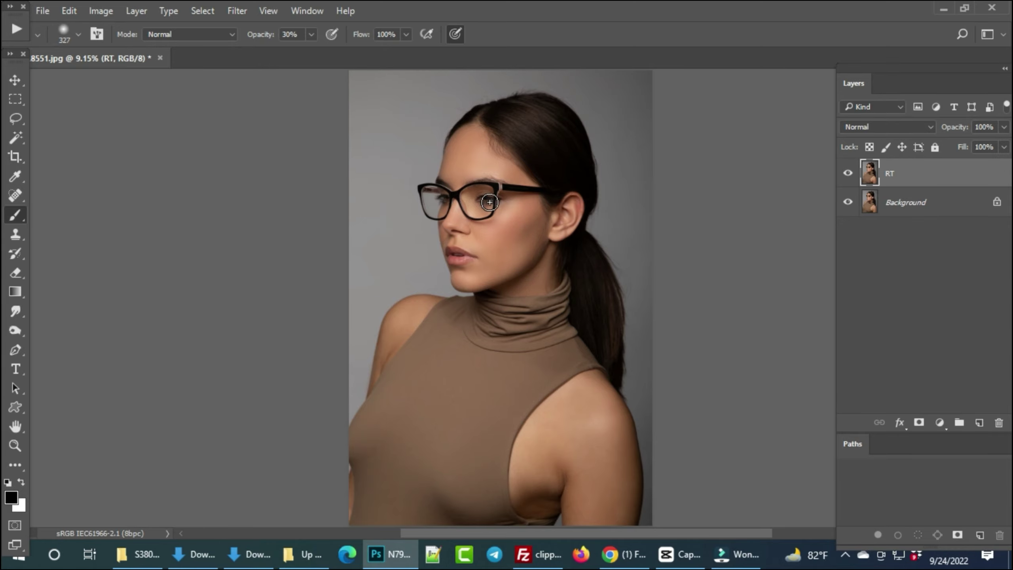
pyautogui.scroll(1, 494, 182)
pyautogui.scroll(2, 493, 182)
pyautogui.scroll(2, 519, 167)
pyautogui.scroll(2, 493, 199)
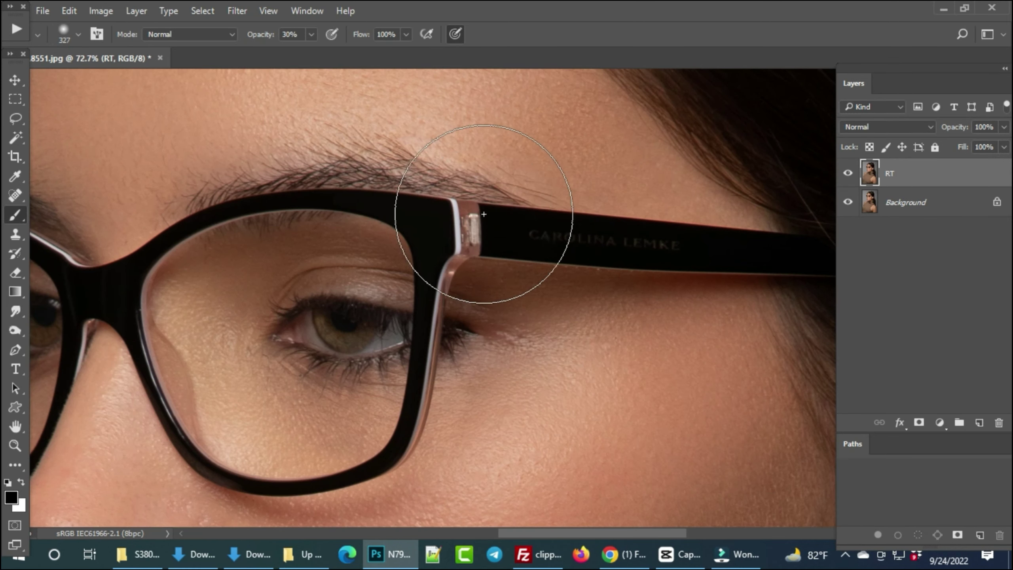
pyautogui.scroll(2, 475, 215)
# Switch to the Clone Stamp tool with a larger brush and bring the nose into view
pyautogui.press('s')
pyautogui.scroll(-5, 355, 320)
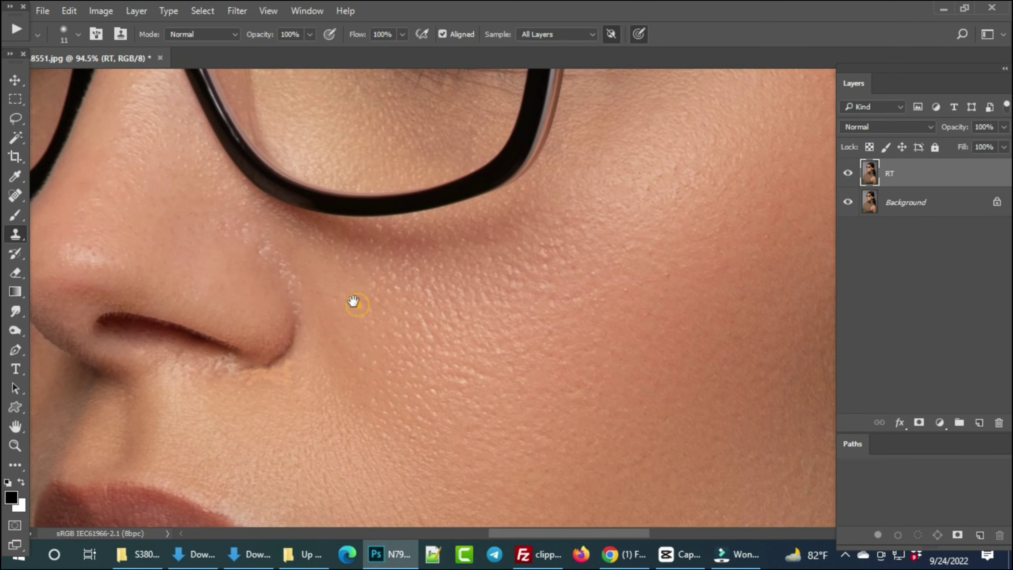
pyautogui.scroll(-2, 394, 267)
pyautogui.press(']')
pyautogui.press(']')
pyautogui.press(']')
pyautogui.scroll(1, 389, 267)
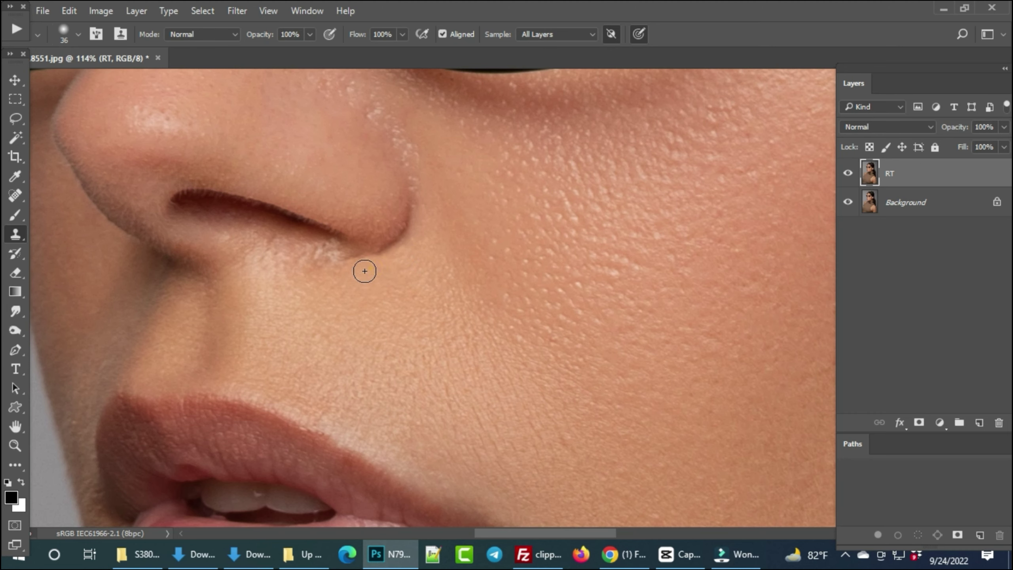
pyautogui.moveTo(394, 269); pyautogui.dragTo(415, 287)
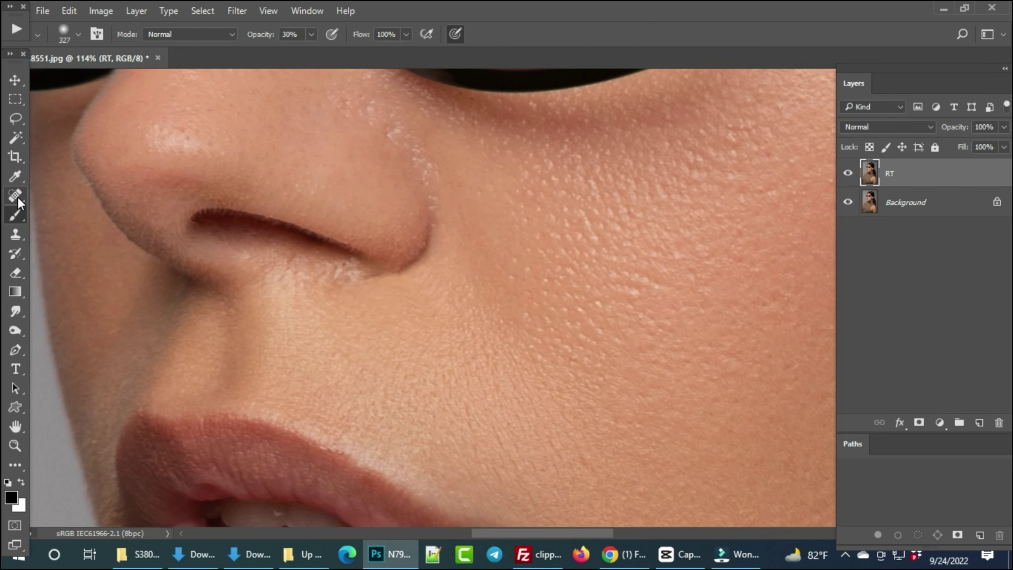
# Set the Brush to about 72 px with 19% opacity and 17% flow
pyautogui.scroll(5, 372, 187)
pyautogui.moveTo(346, 254); pyautogui.dragTo(267, 261)
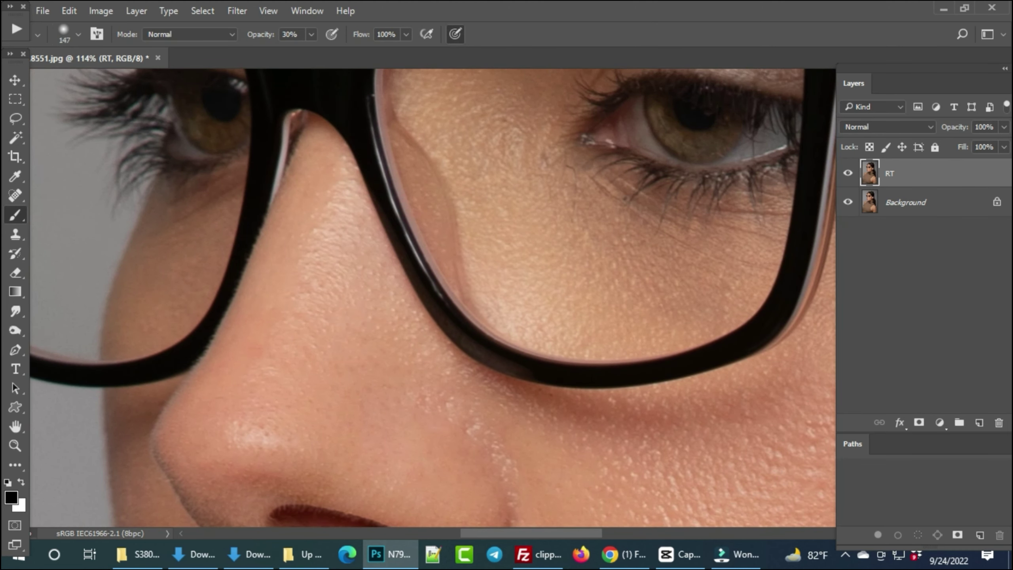
pyautogui.rightClick(16, 216)
pyautogui.click(42, 219)
pyautogui.moveTo(299, 311); pyautogui.dragTo(308, 84)
pyautogui.moveTo(358, 37); pyautogui.dragTo(330, 36)
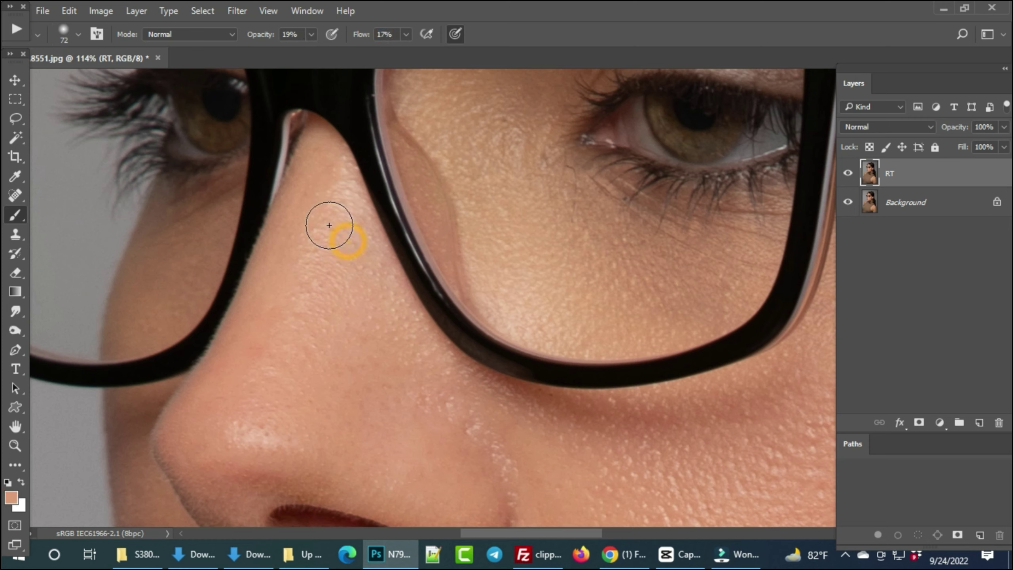
pyautogui.scroll(-3, 319, 203)
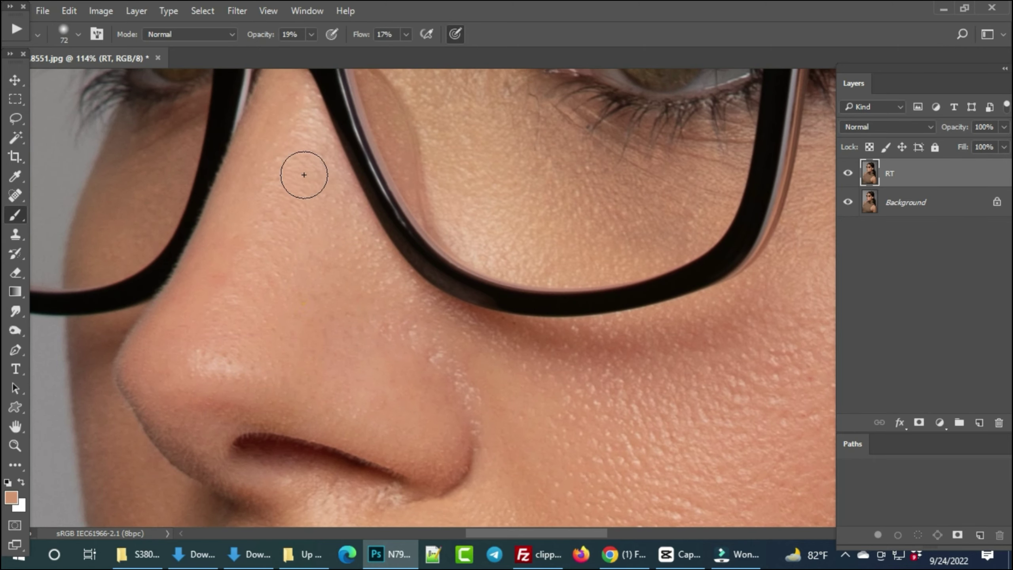
# Centre the view on the right eye and sample a skin colour from the cheek
pyautogui.moveTo(257, 181); pyautogui.dragTo(271, 335)
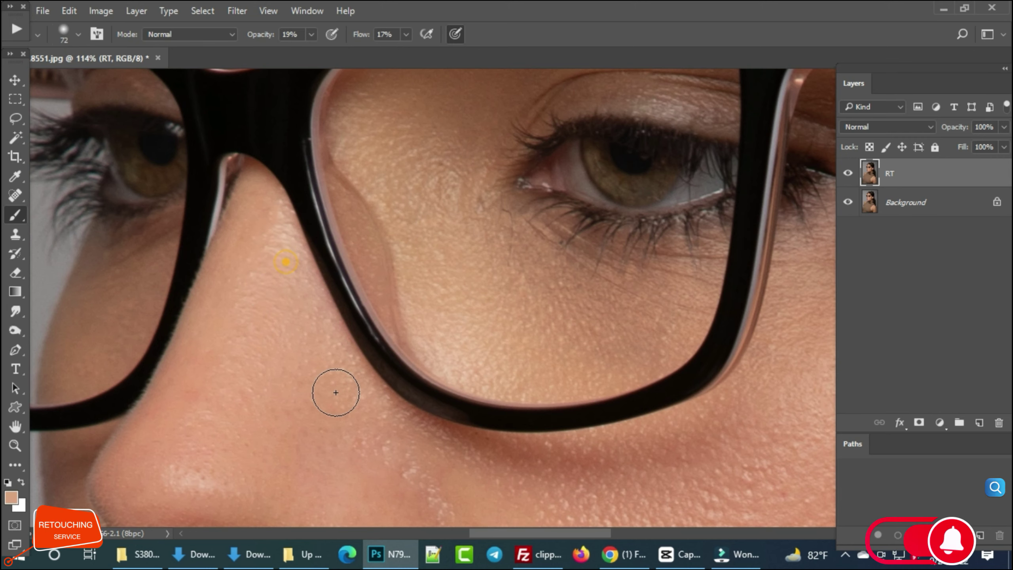
pyautogui.moveTo(335, 391); pyautogui.dragTo(204, 376)
pyautogui.scroll(-3, 397, 316)
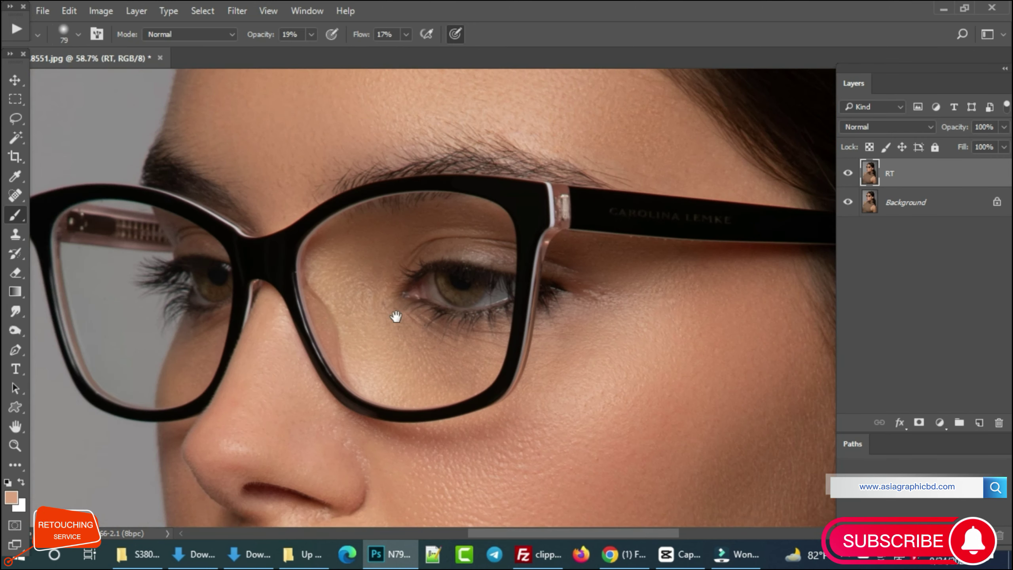
pyautogui.keyDown('alt'); pyautogui.click(453, 445); pyautogui.keyUp('alt')
pyautogui.scroll(2, 355, 299)
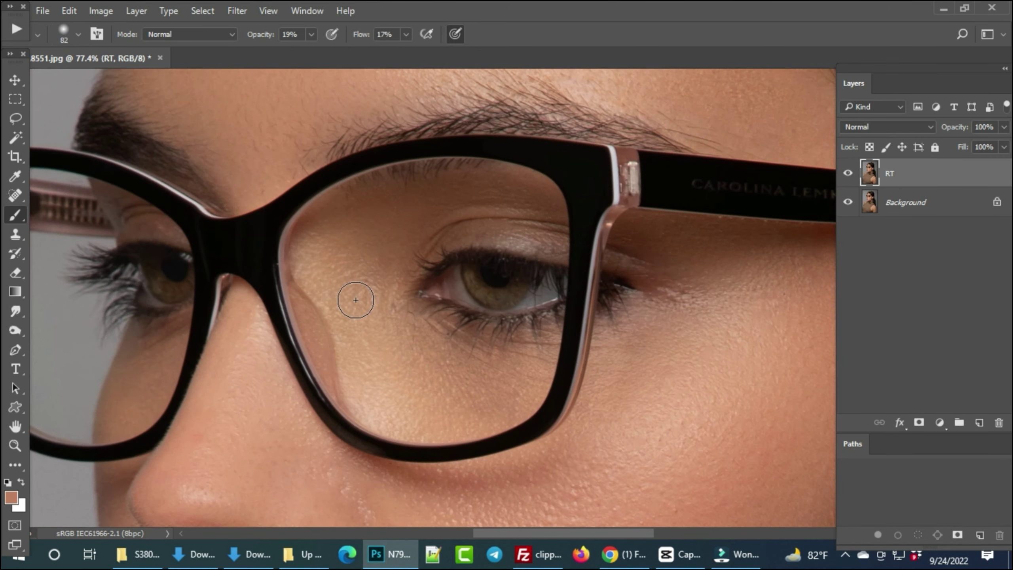
# Sample a lighter skin tone and paint it over the under-eye skin inside the lens
pyautogui.press(']')
pyautogui.press(']')
pyautogui.press(']')
pyautogui.keyDown('alt'); pyautogui.click(471, 385); pyautogui.keyUp('alt')
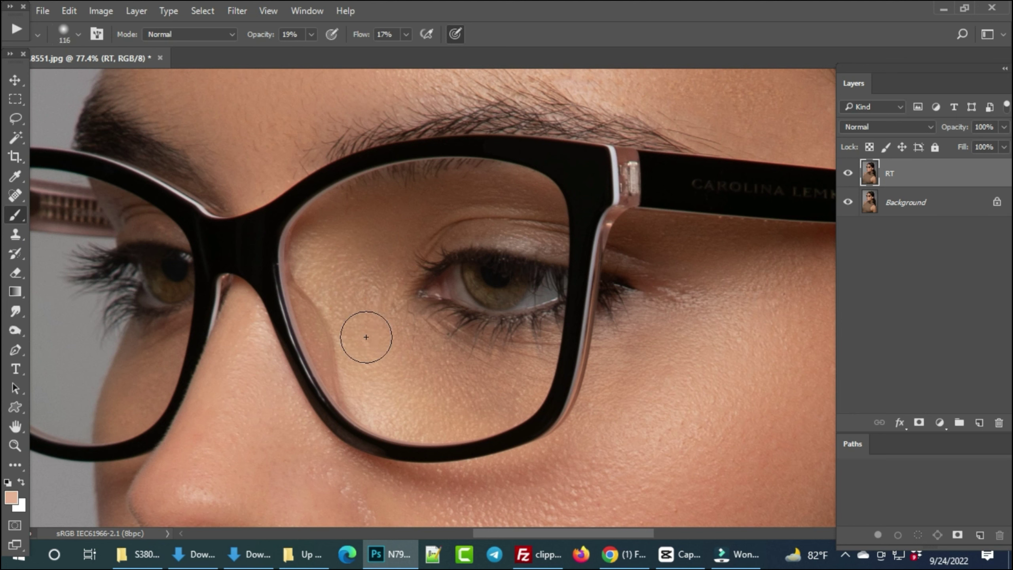
pyautogui.click(392, 378)
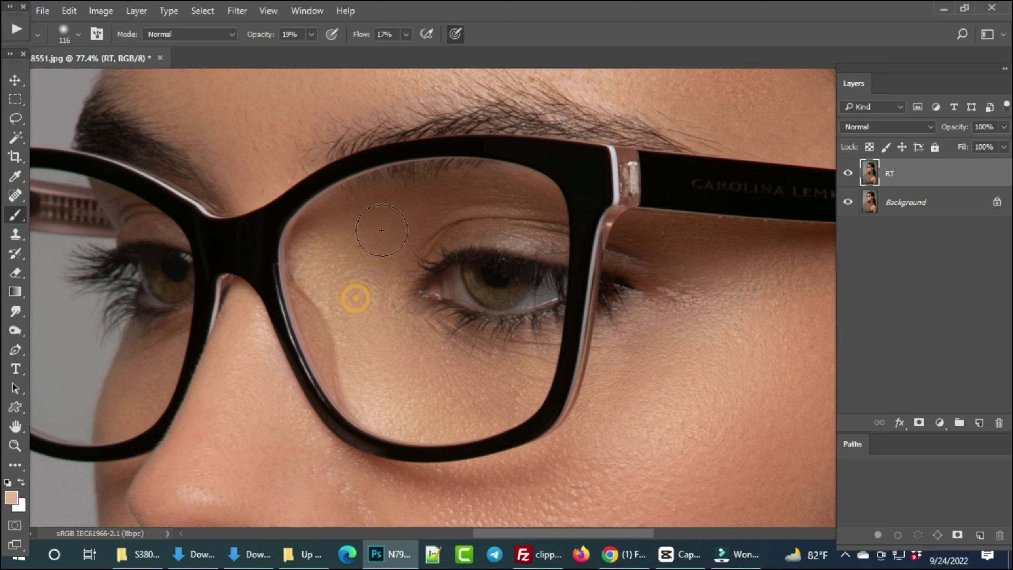
pyautogui.keyDown('alt'); pyautogui.scroll(-5, 427, 300); pyautogui.keyUp('alt')
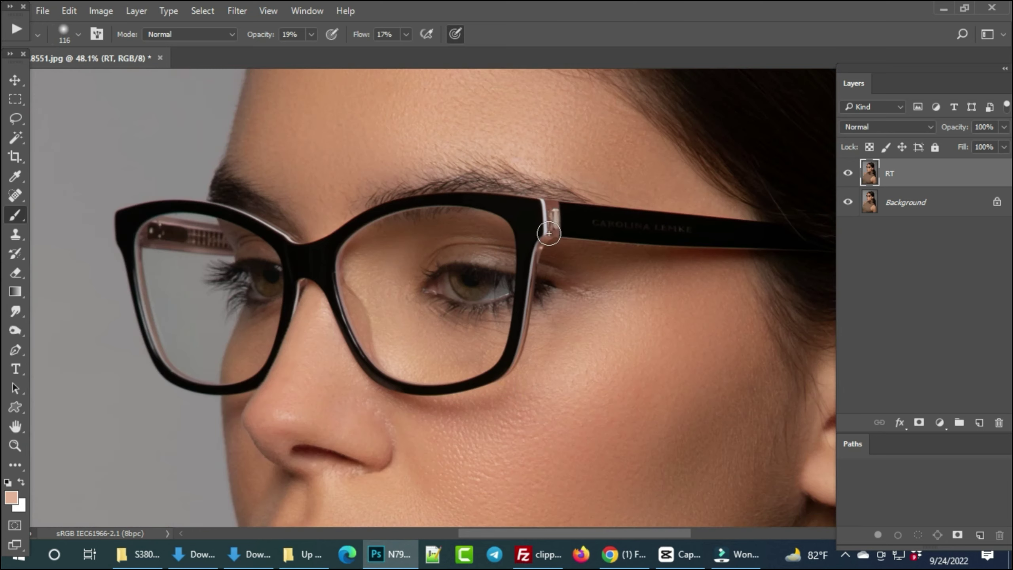
pyautogui.keyDown('alt'); pyautogui.scroll(-3, 549, 233); pyautogui.keyUp('alt')
pyautogui.keyDown('alt'); pyautogui.scroll(-3, 549, 234); pyautogui.keyUp('alt')
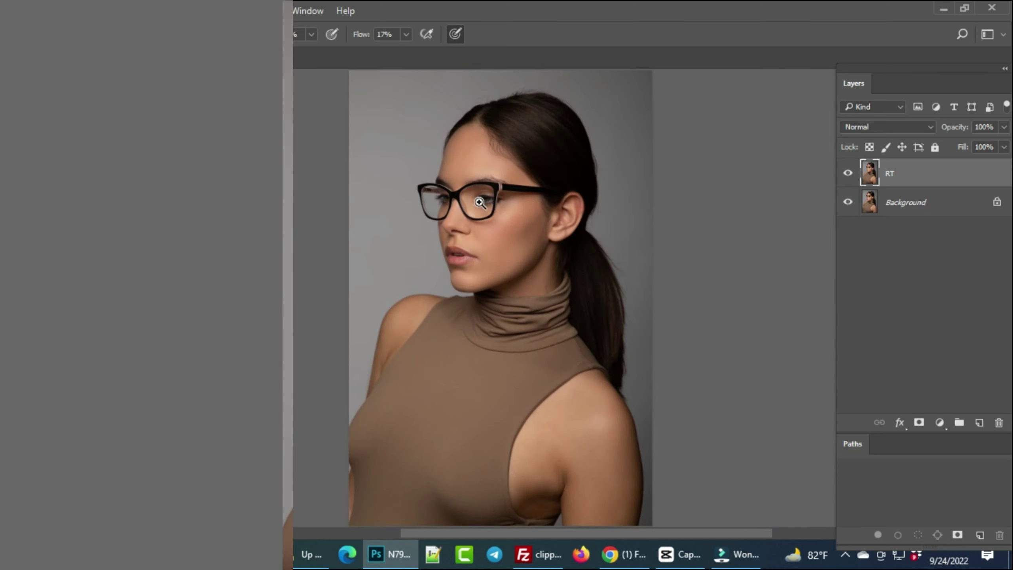